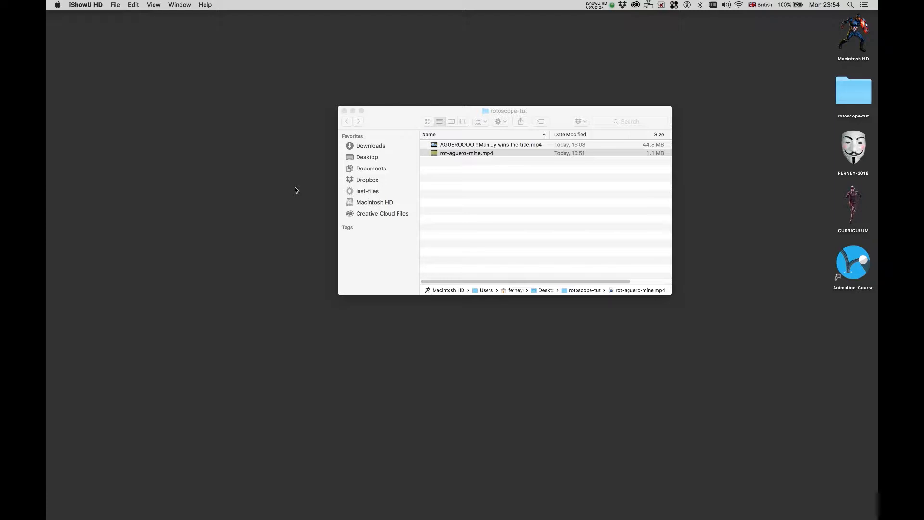
# Play the finished rot-aguero-mine.mp4 animation from the rotoscope-tut folder, then return to the folder.
pyautogui.click(382, 129)
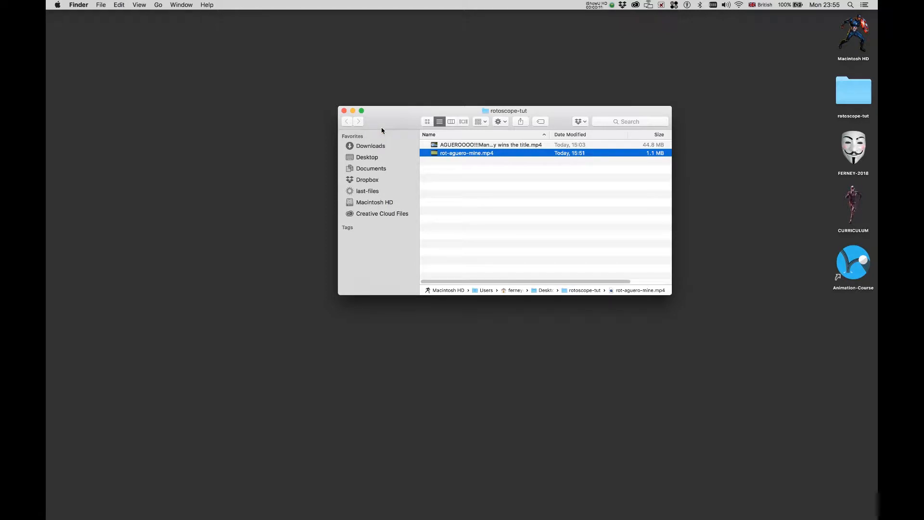
pyautogui.doubleClick(437, 152)
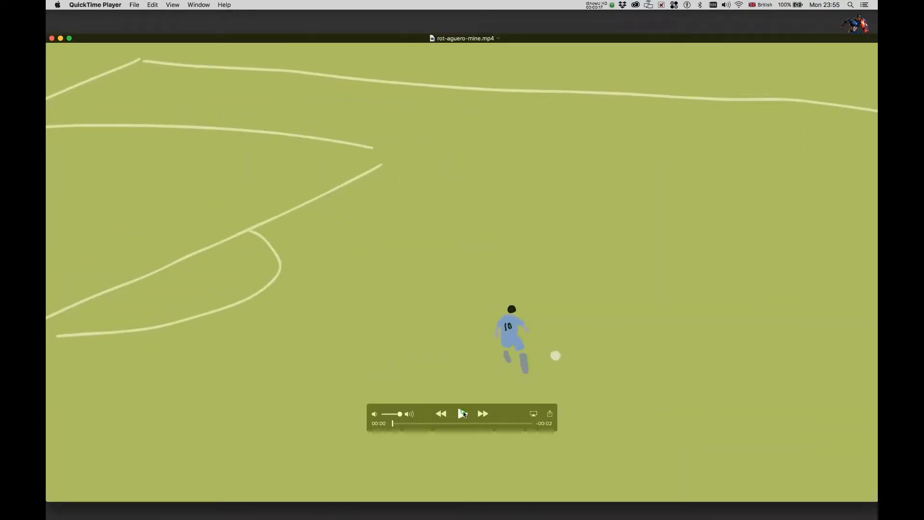
pyautogui.click(463, 413)
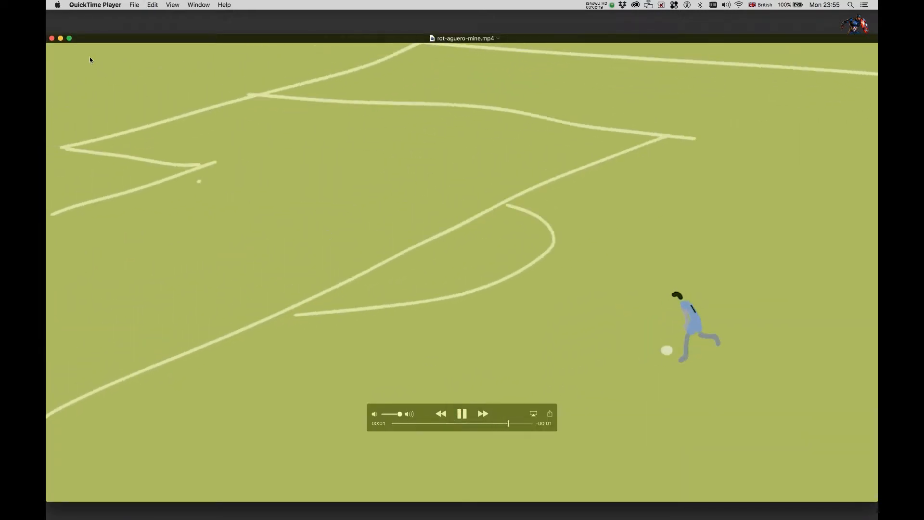
pyautogui.click(61, 39)
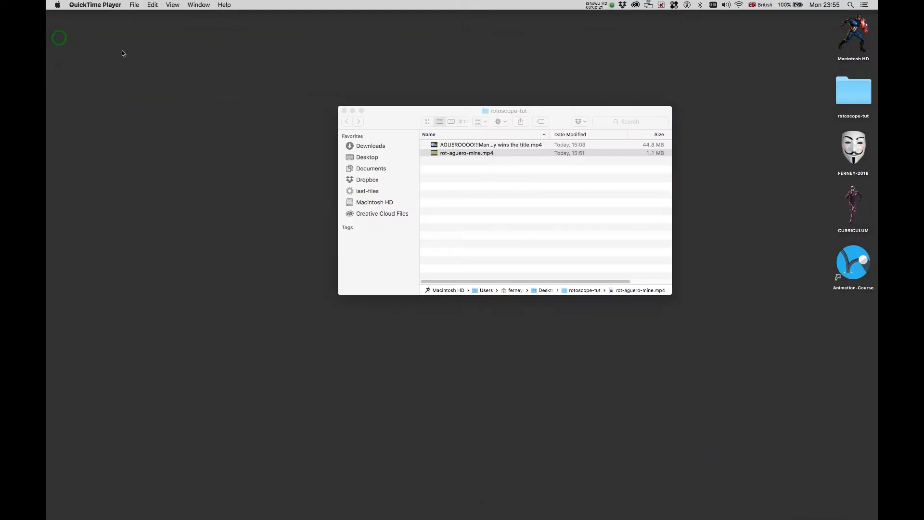
pyautogui.click(501, 212)
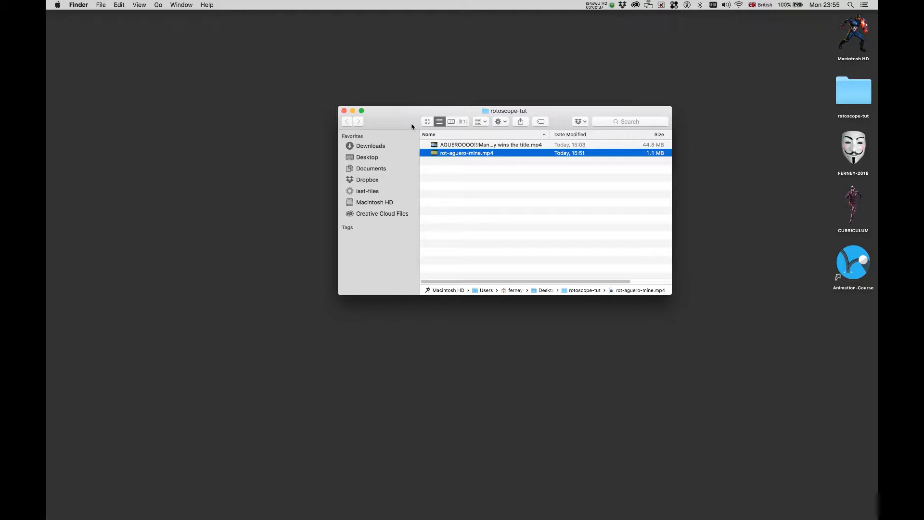
# Play the Manchester City vs QPR match video at lower volume, pausing near 03:24.
pyautogui.doubleClick(438, 146)
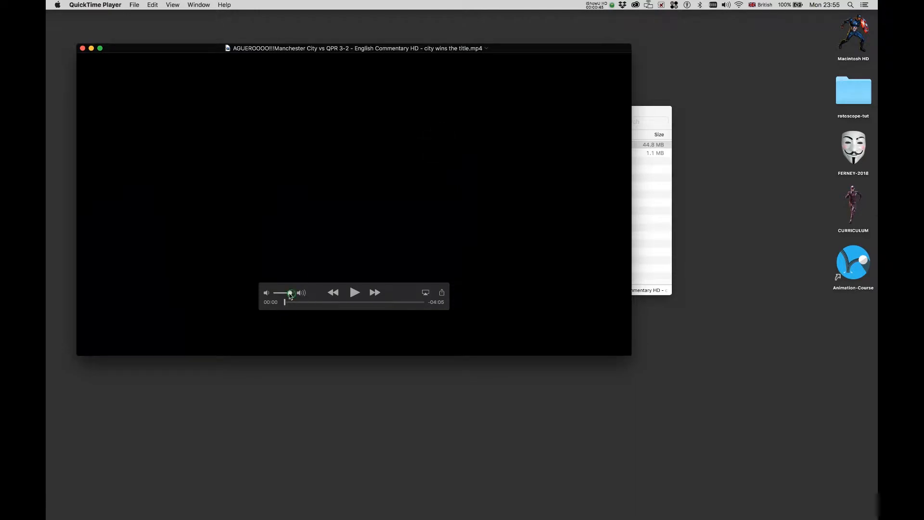
pyautogui.moveTo(290, 294); pyautogui.dragTo(279, 294)
pyautogui.click(354, 293)
pyautogui.moveTo(286, 303); pyautogui.dragTo(399, 304)
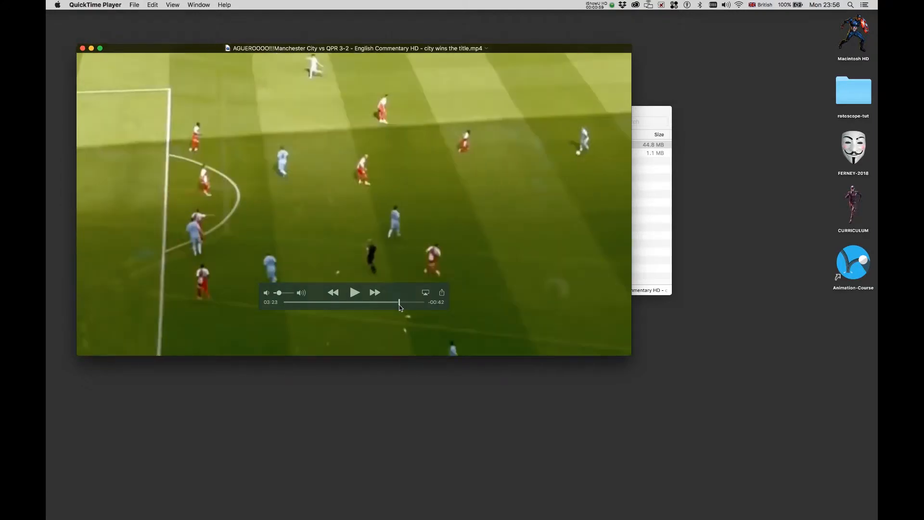
pyautogui.click(353, 293)
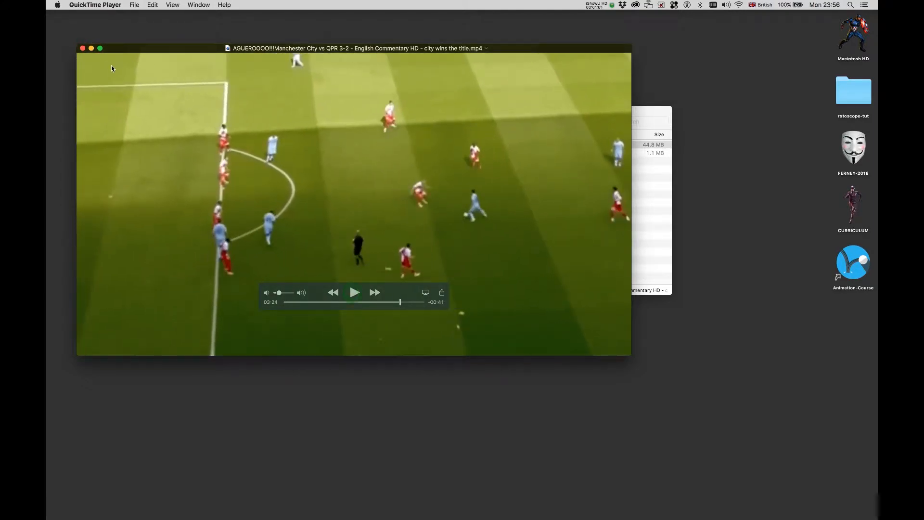
# Launch After Effects and start a new empty project.
pyautogui.moveTo(321, 518)
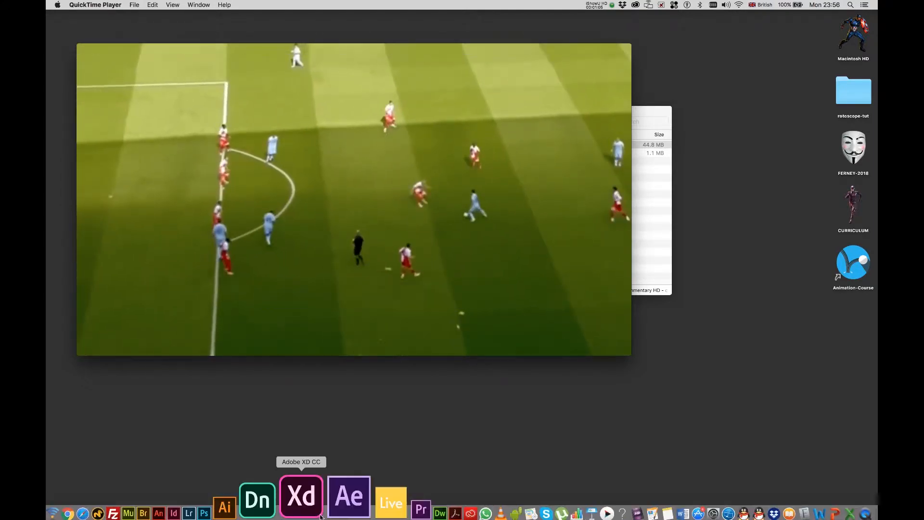
pyautogui.click(331, 493)
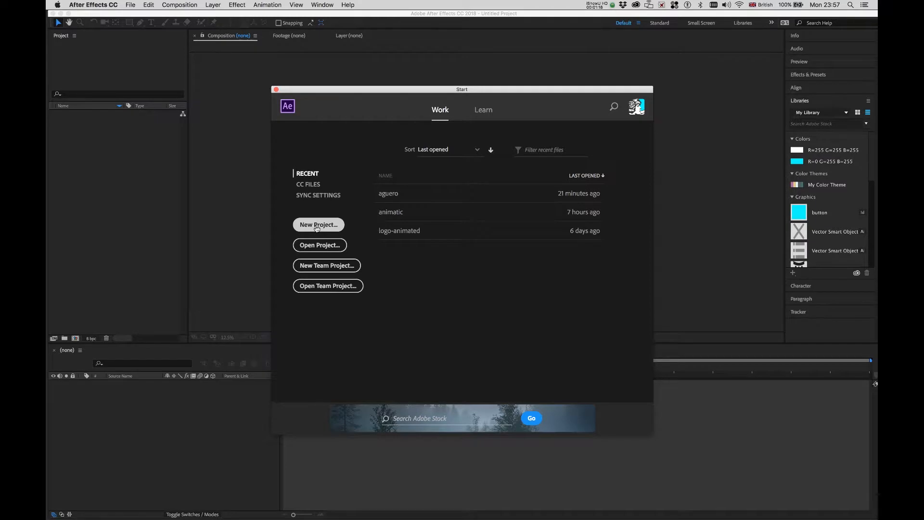
pyautogui.click(317, 226)
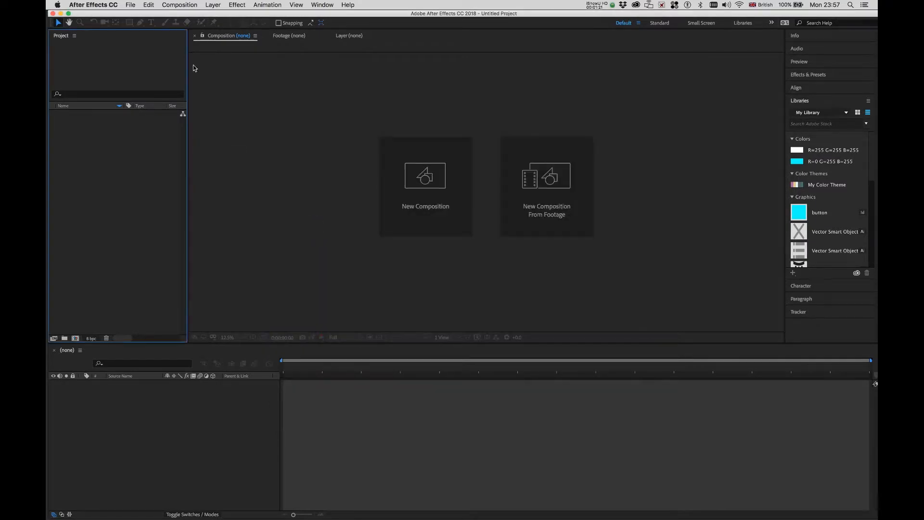
# Import the AGUERO match video from Desktop/rotoscope-tut via File > Import > File.
pyautogui.click(131, 6)
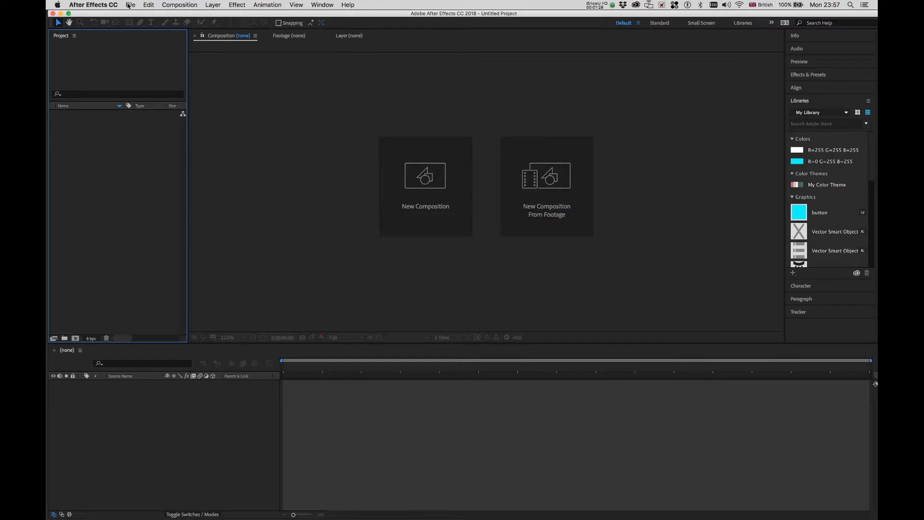
pyautogui.click(128, 6)
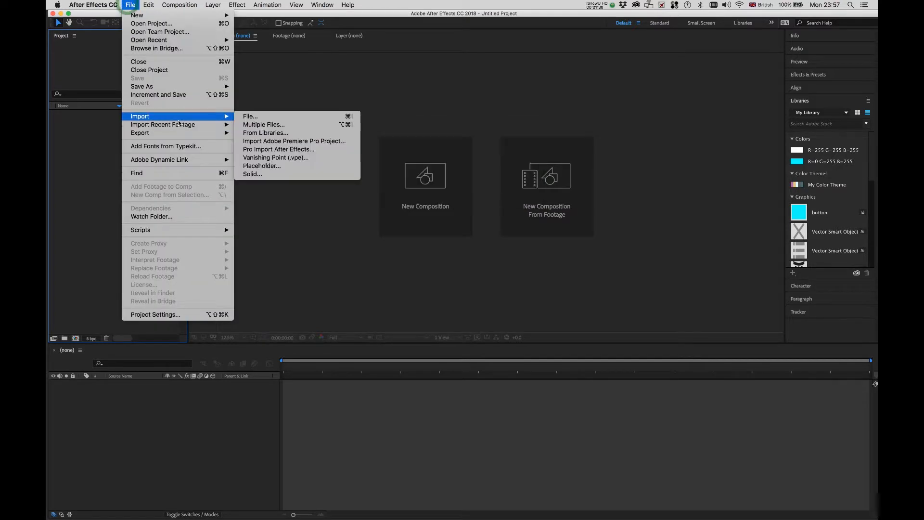
pyautogui.moveTo(222, 116)
pyautogui.click(250, 117)
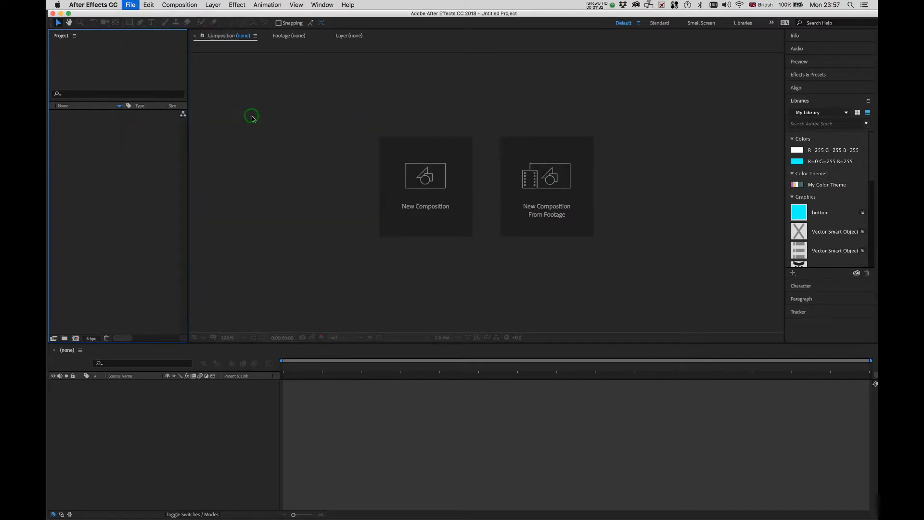
pyautogui.click(335, 115)
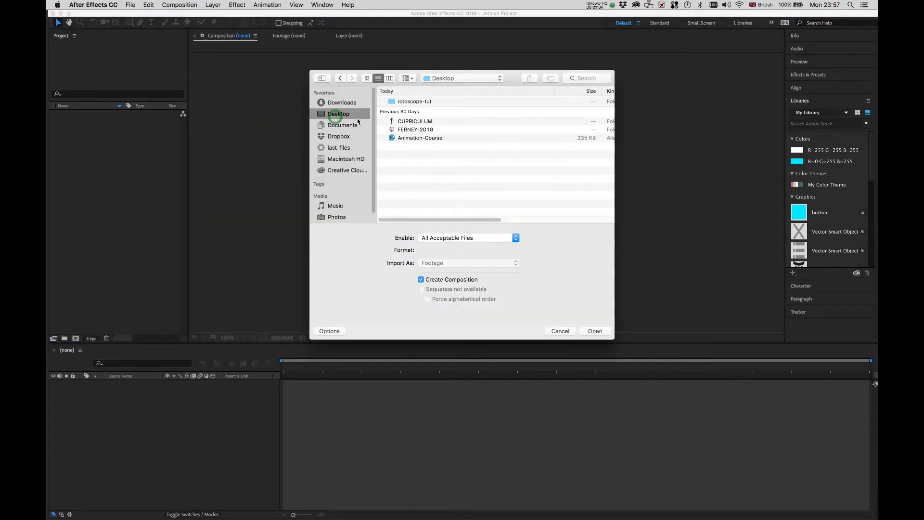
pyautogui.doubleClick(413, 100)
pyautogui.click(404, 101)
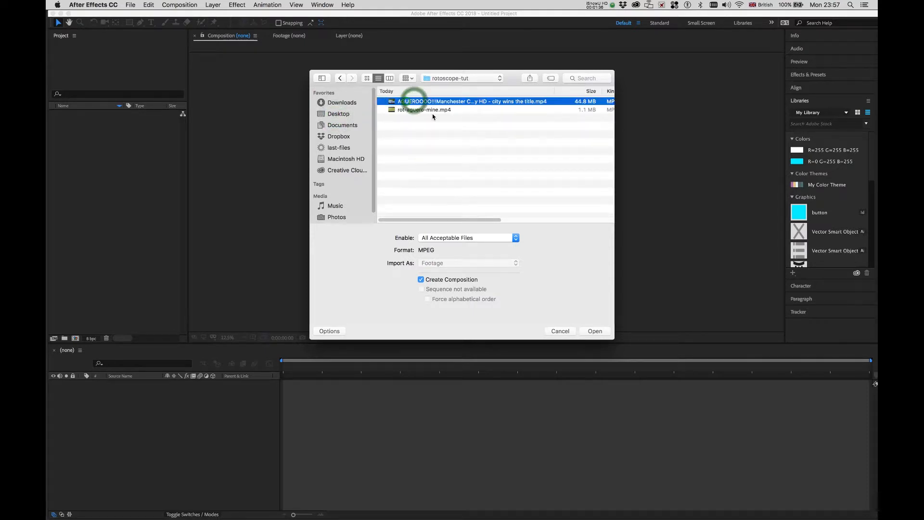
pyautogui.click(595, 331)
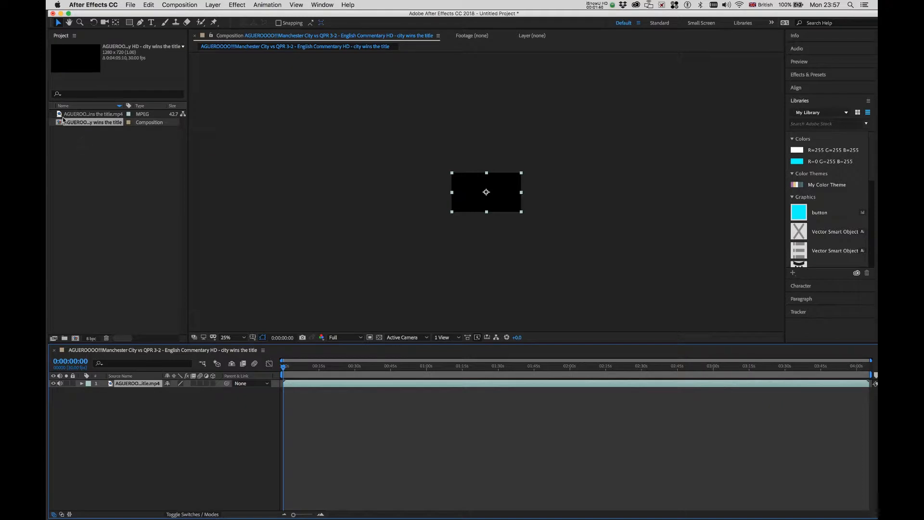
# Move to about 0:00:31, set the viewer to 100% and preview a few seconds.
pyautogui.click(59, 114)
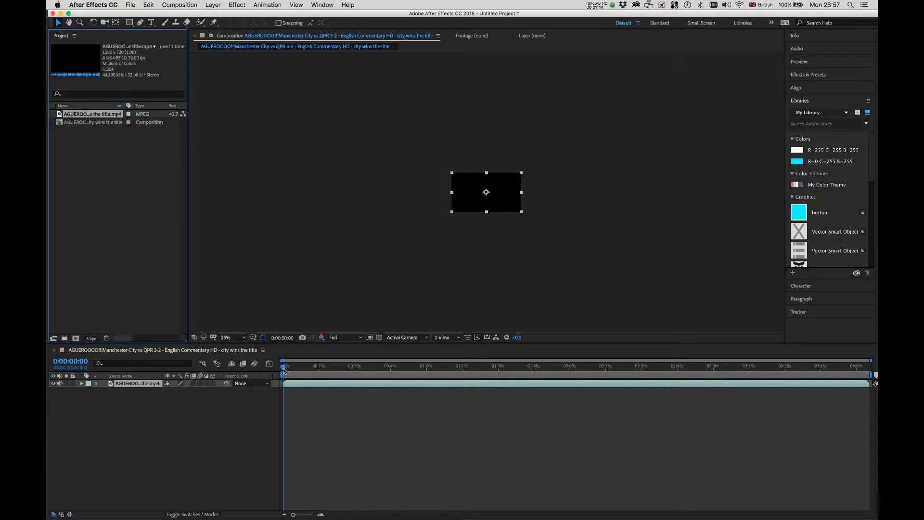
pyautogui.moveTo(284, 369); pyautogui.dragTo(351, 379)
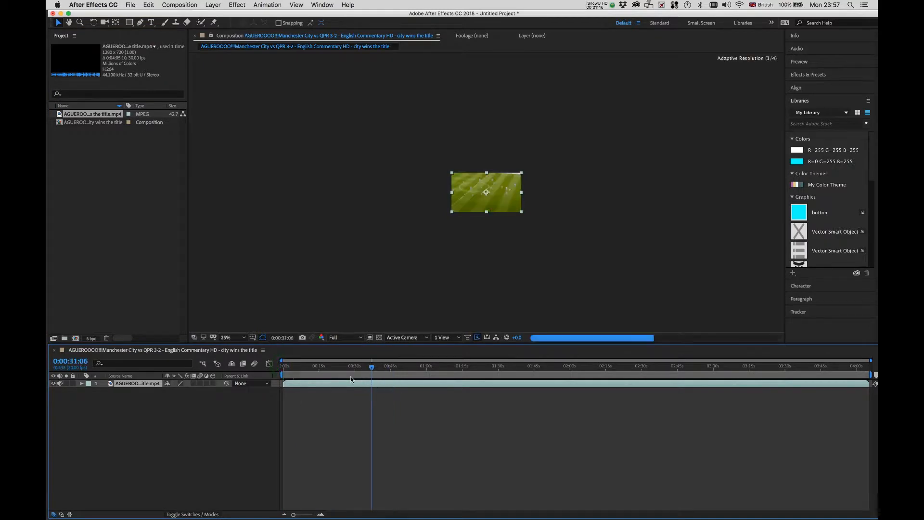
pyautogui.click(244, 336)
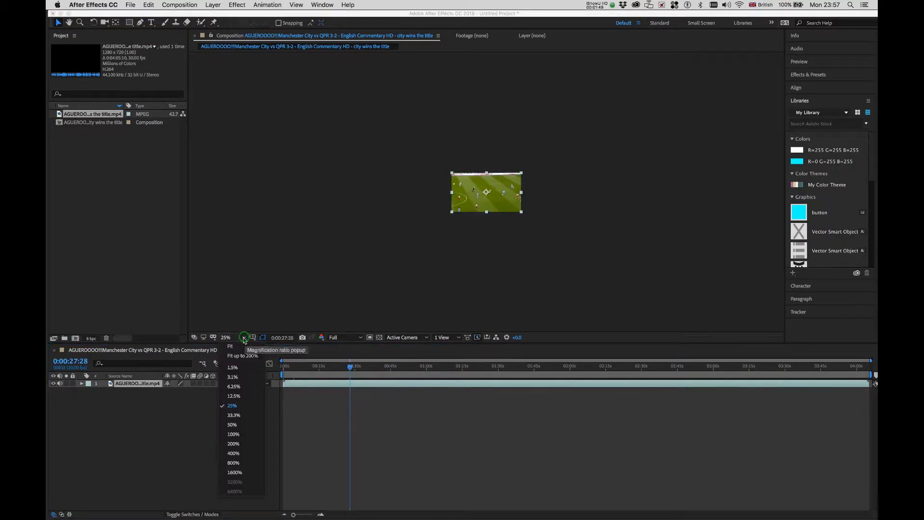
pyautogui.click(234, 434)
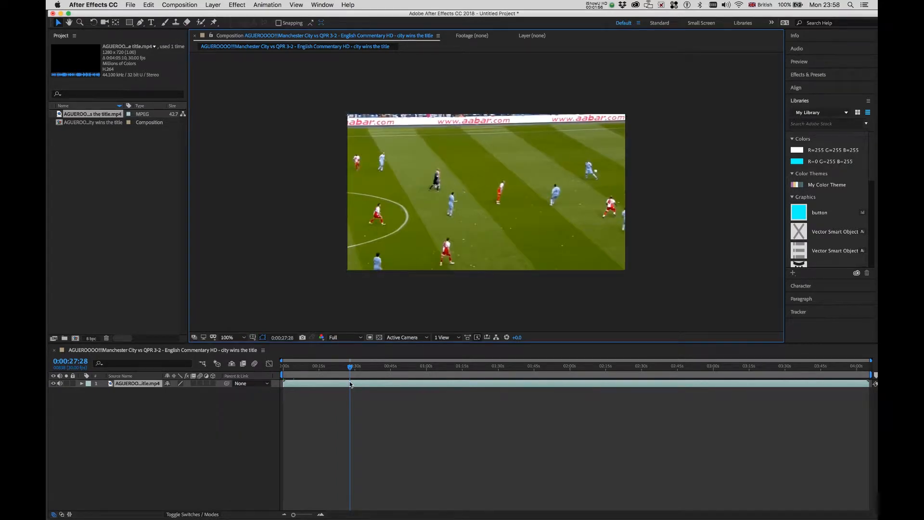
pyautogui.press('space')
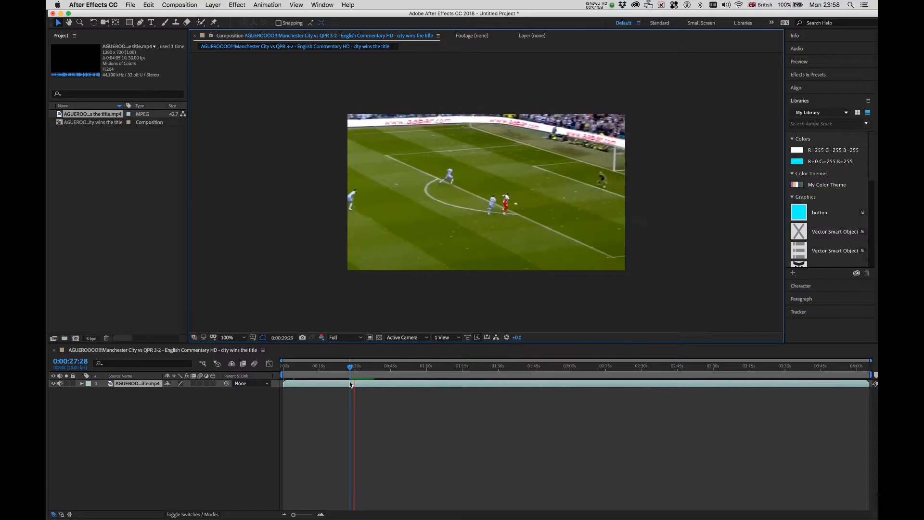
pyautogui.press('space')
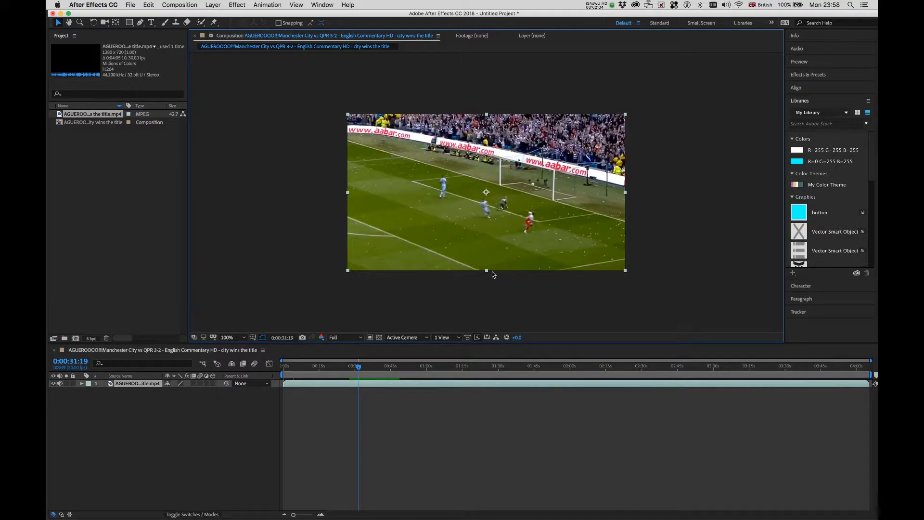
# Trim the footage layer so it starts near 2:54, just before the goal.
pyautogui.moveTo(360, 370); pyautogui.dragTo(700, 402)
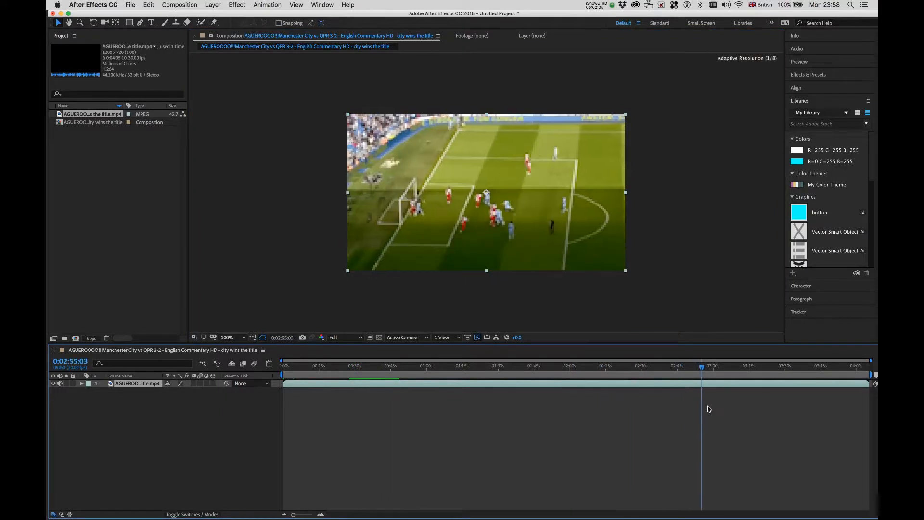
pyautogui.moveTo(700, 366); pyautogui.dragTo(701, 368)
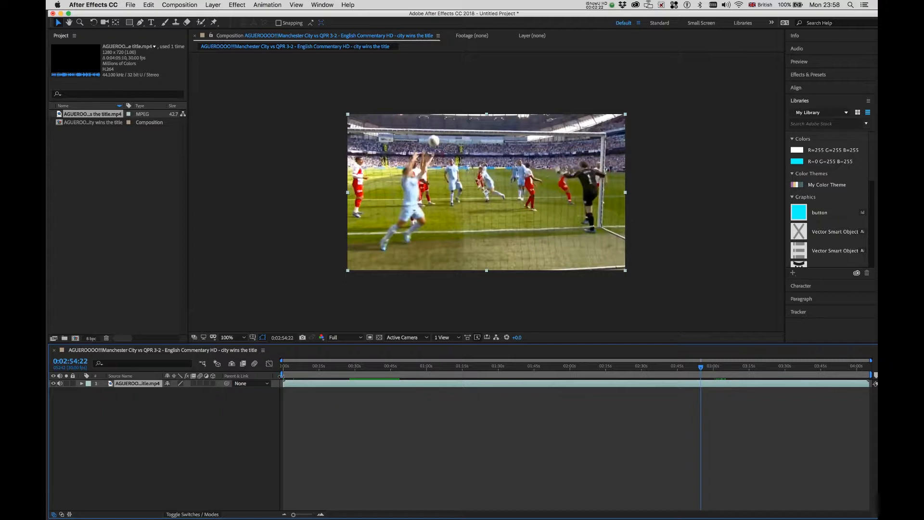
pyautogui.moveTo(285, 382); pyautogui.dragTo(677, 405)
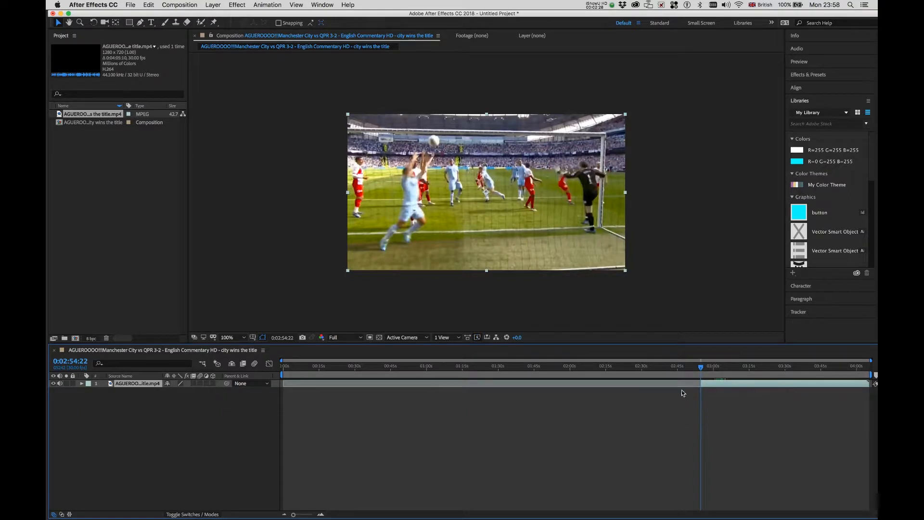
# Trim the layer to end near 3:03, slide it earlier, and end the layer near 03:33.
pyautogui.moveTo(702, 373); pyautogui.dragTo(722, 373)
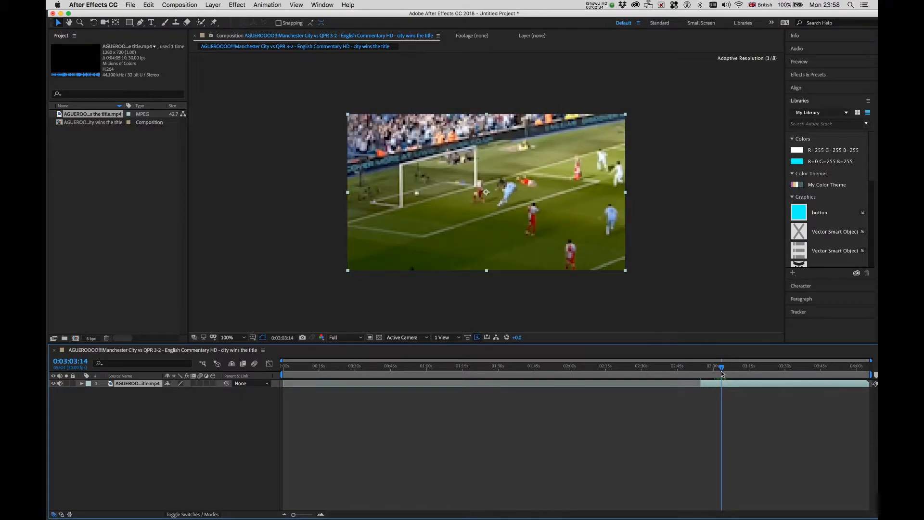
pyautogui.moveTo(873, 383); pyautogui.dragTo(749, 382)
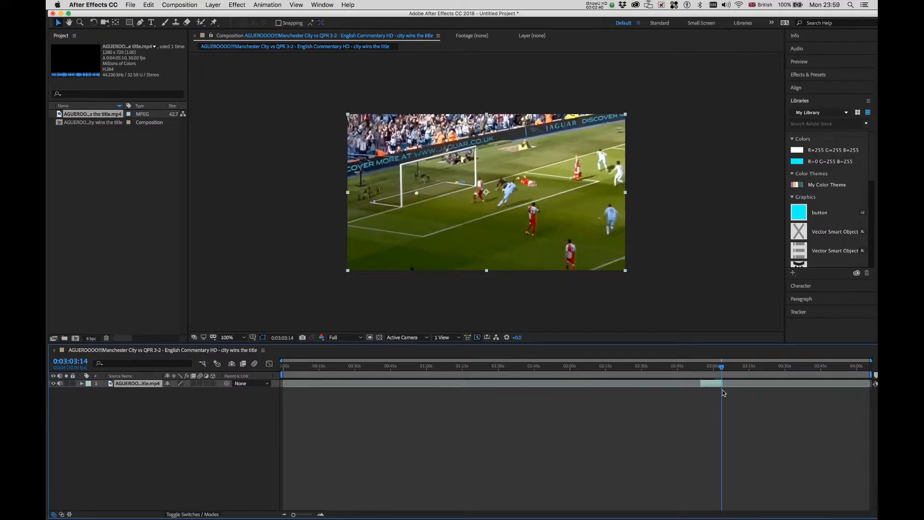
pyautogui.moveTo(709, 384); pyautogui.dragTo(296, 396)
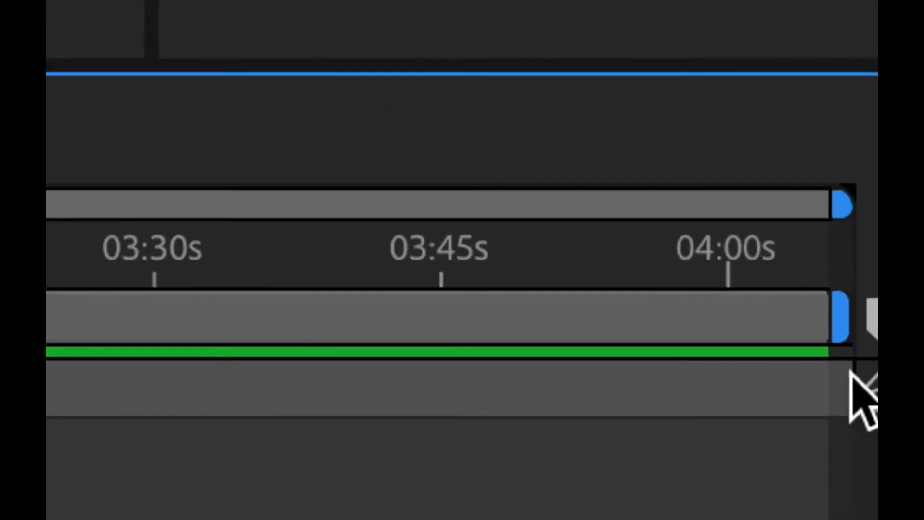
pyautogui.moveTo(844, 320); pyautogui.dragTo(202, 327)
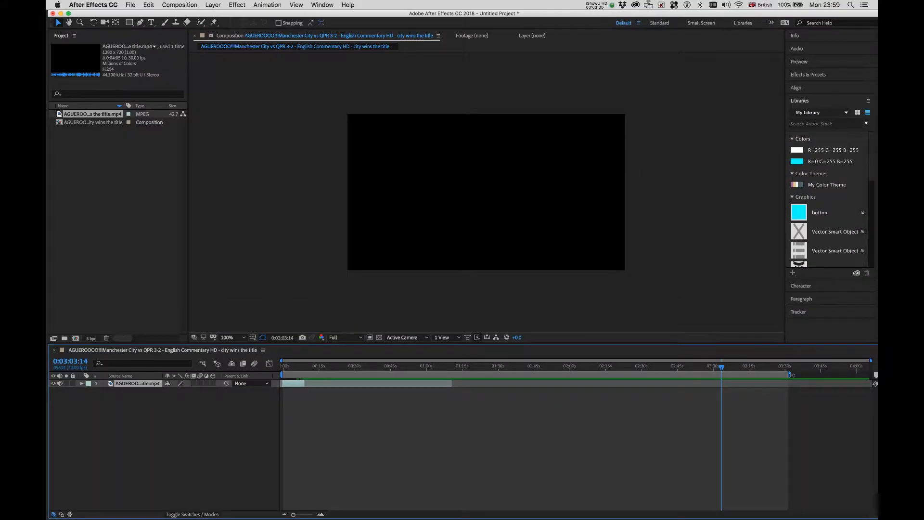
# Shrink the work area to the first ~7 seconds and preview it from the start.
pyautogui.moveTo(789, 374)
pyautogui.mouseDown()
pyautogui.moveTo(548, 409)
pyautogui.moveTo(305, 414)
pyautogui.mouseUp()
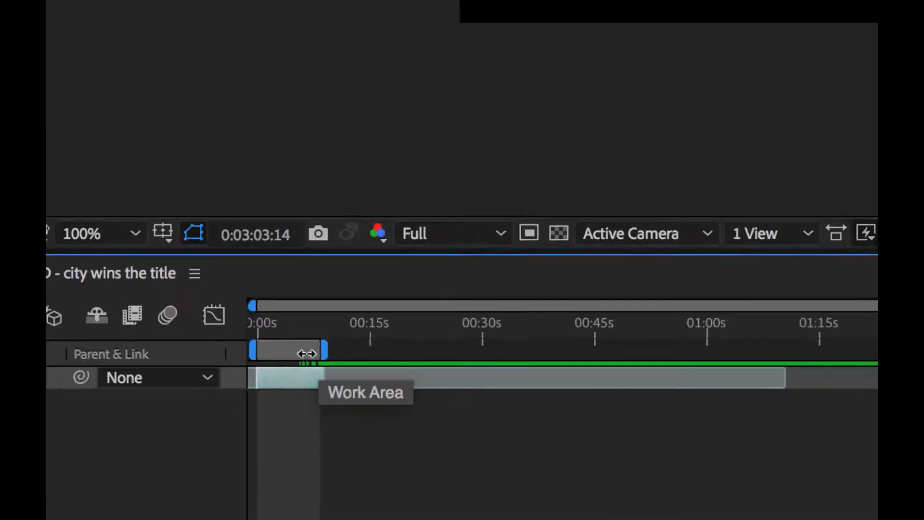
pyautogui.moveTo(293, 332); pyautogui.dragTo(277, 410)
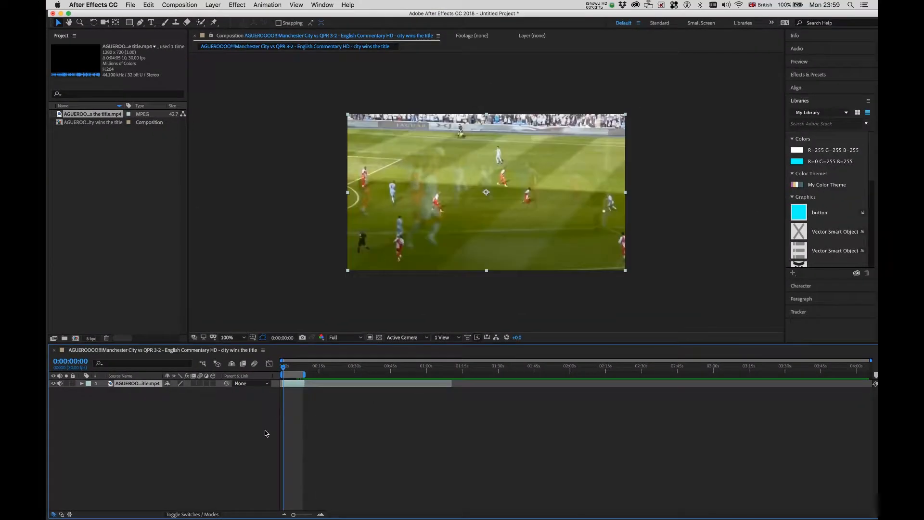
pyautogui.press('space')
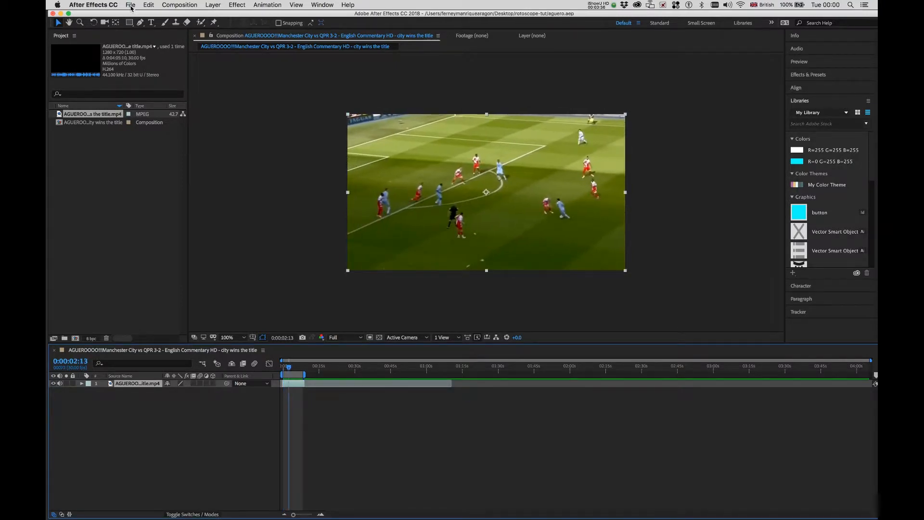
pyautogui.click(130, 6)
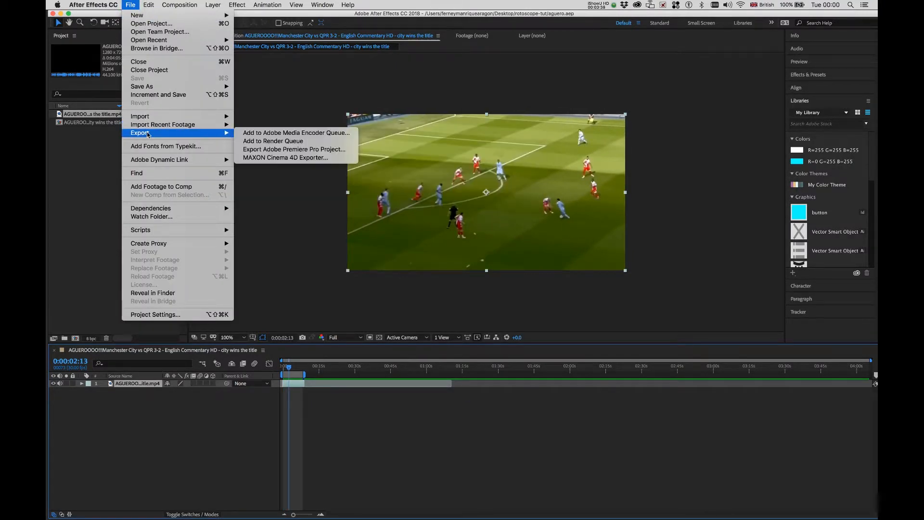
# Add the composition to the Render Queue via File > Export.
pyautogui.moveTo(221, 132)
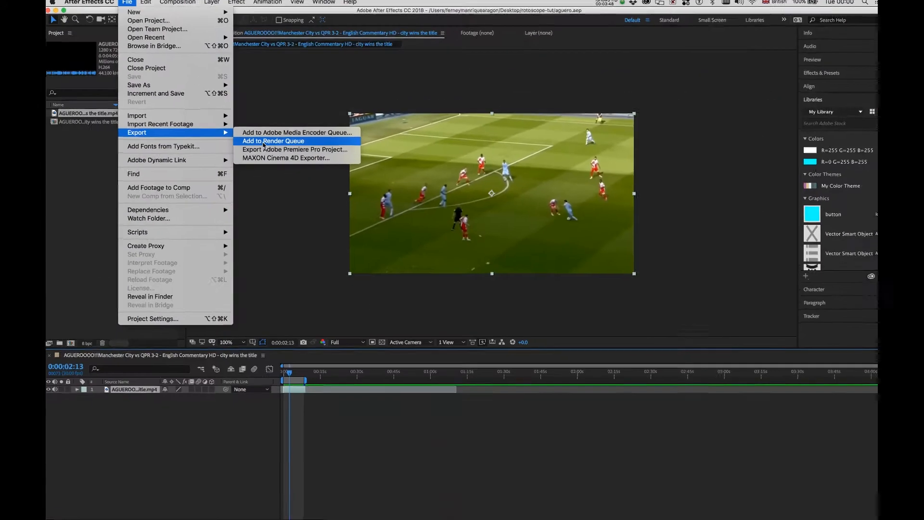
pyautogui.click(261, 137)
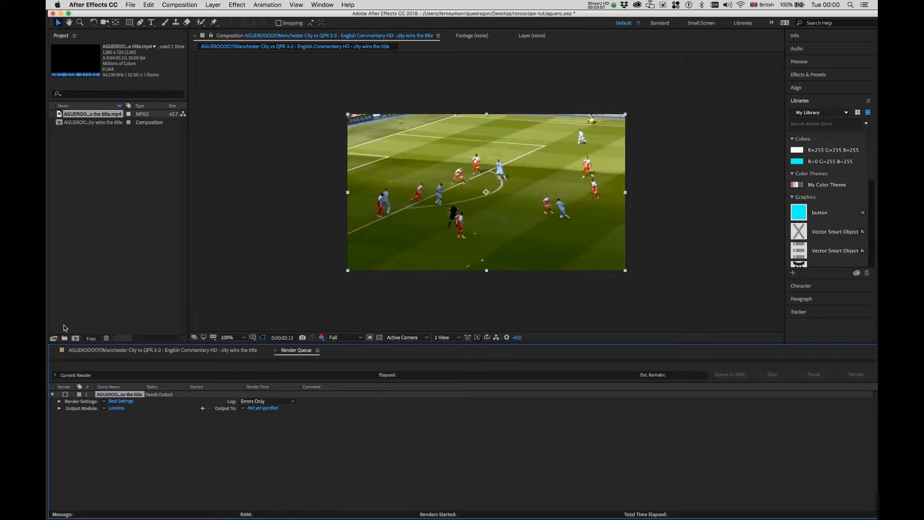
# Set render settings to a custom 12 fps frame rate, keeping Best quality and Full resolution.
pyautogui.click(120, 402)
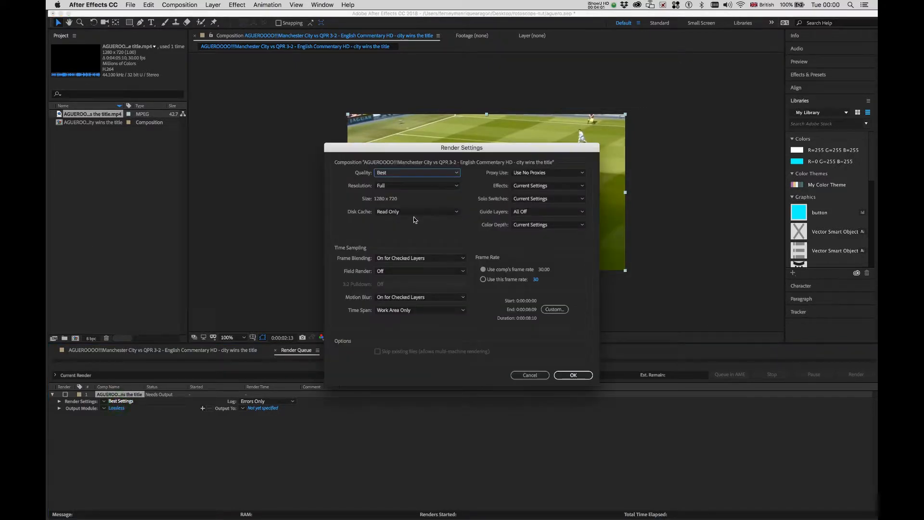
pyautogui.click(412, 174)
pyautogui.click(412, 176)
pyautogui.click(413, 186)
pyautogui.click(413, 187)
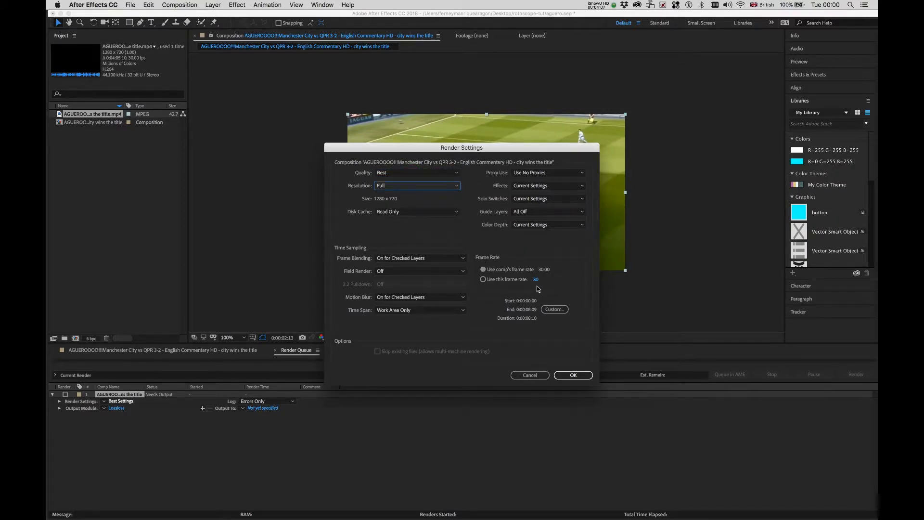
pyautogui.click(535, 280)
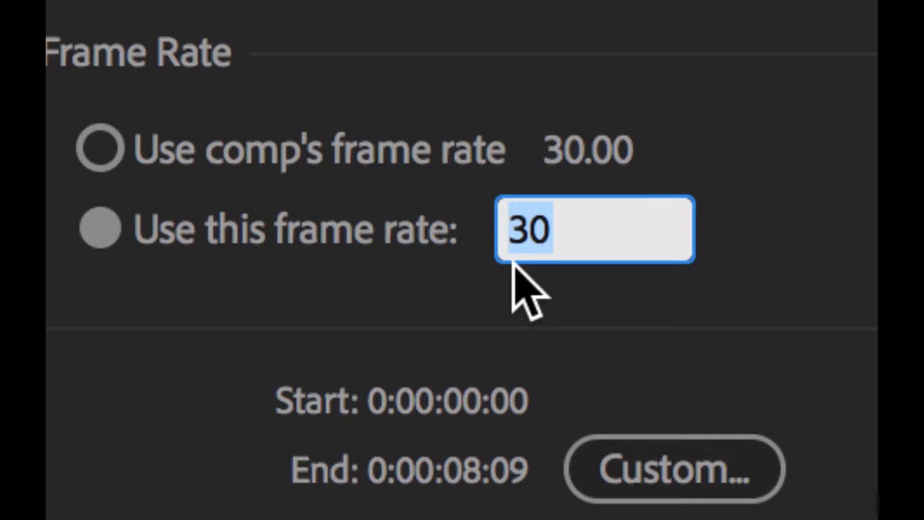
pyautogui.write('12')
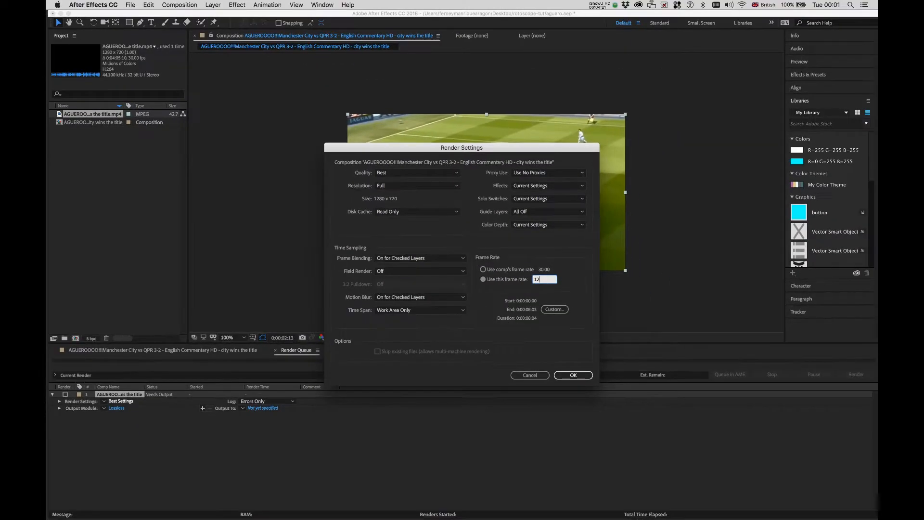
pyautogui.click(572, 375)
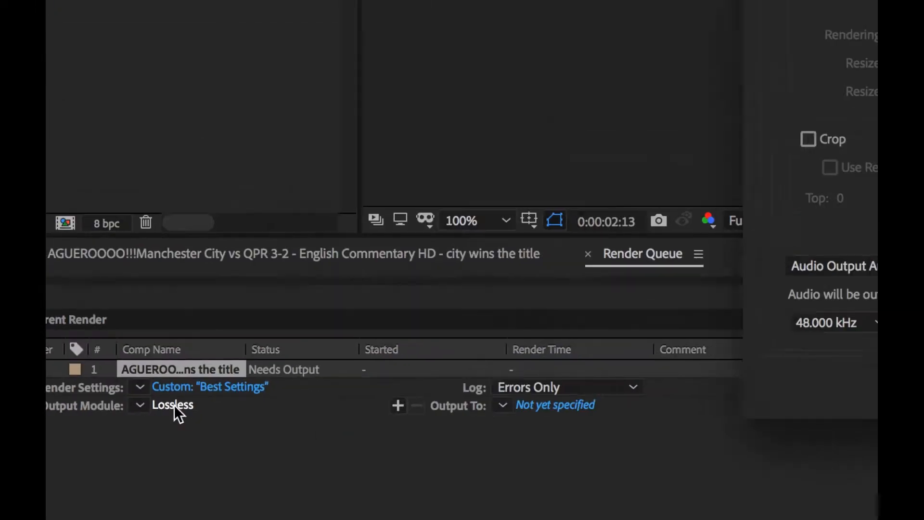
# Change the output module format from QuickTime to JPEG Sequence.
pyautogui.click(365, 400)
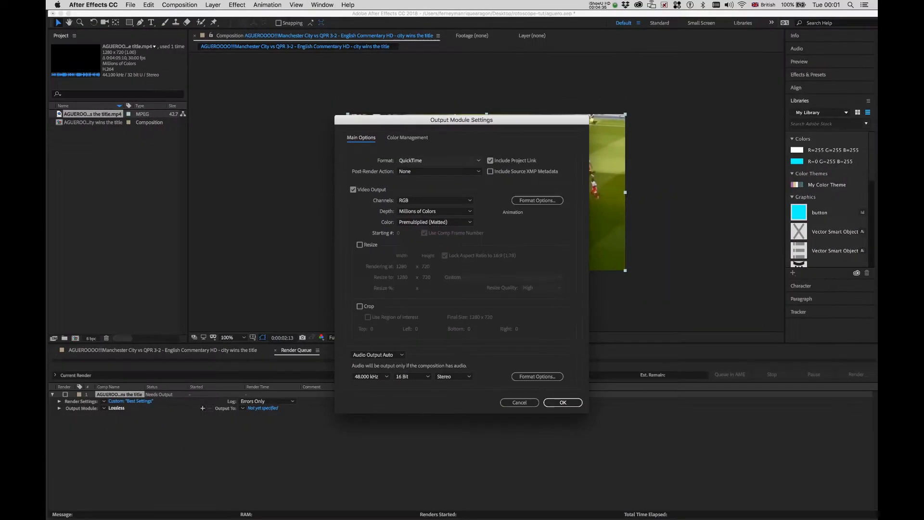
pyautogui.click(462, 160)
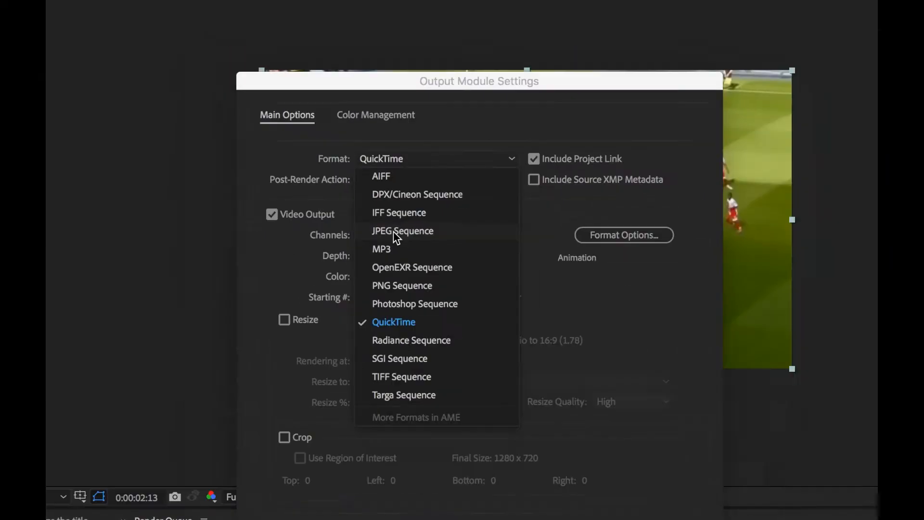
pyautogui.click(428, 198)
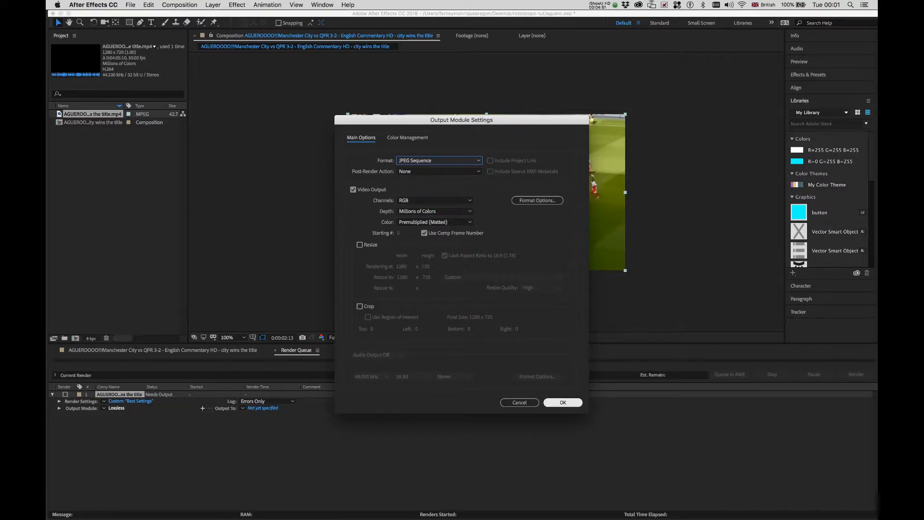
pyautogui.click(558, 402)
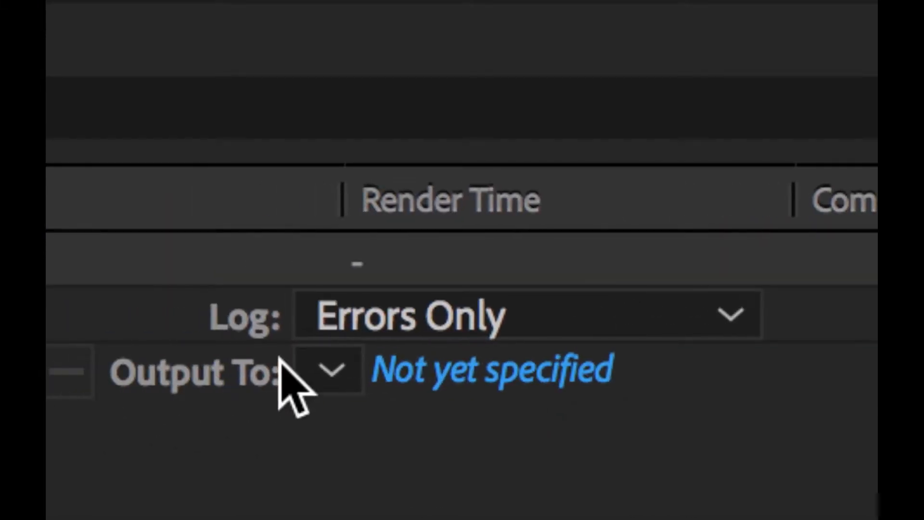
# Output frames to a new mancity-seq folder, named mancity_[#####].jpg.
pyautogui.click(426, 371)
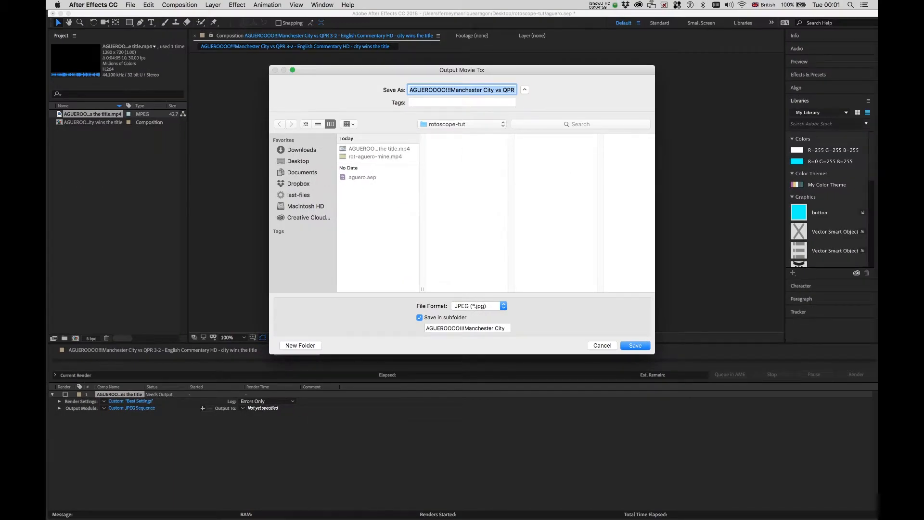
pyautogui.click(300, 345)
pyautogui.write('a')
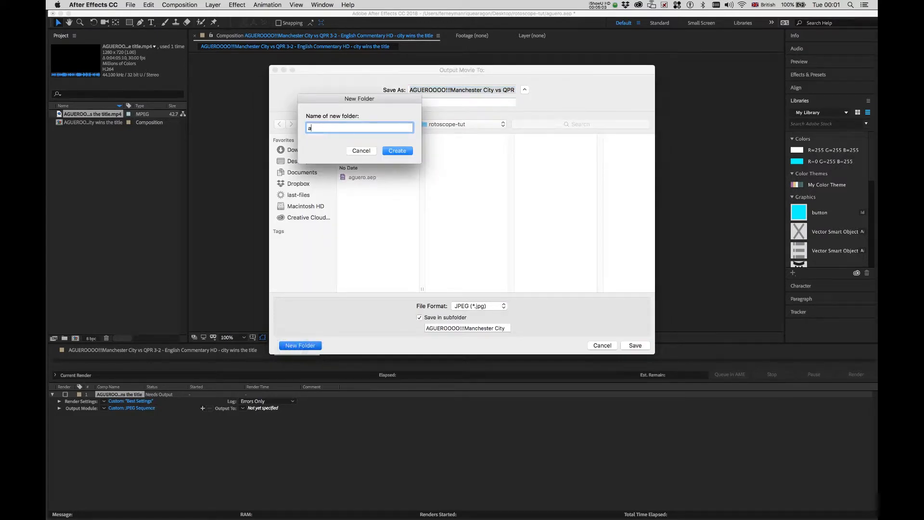
pyautogui.press('BackSpace')
pyautogui.write('mancity-seq')
pyautogui.click(397, 151)
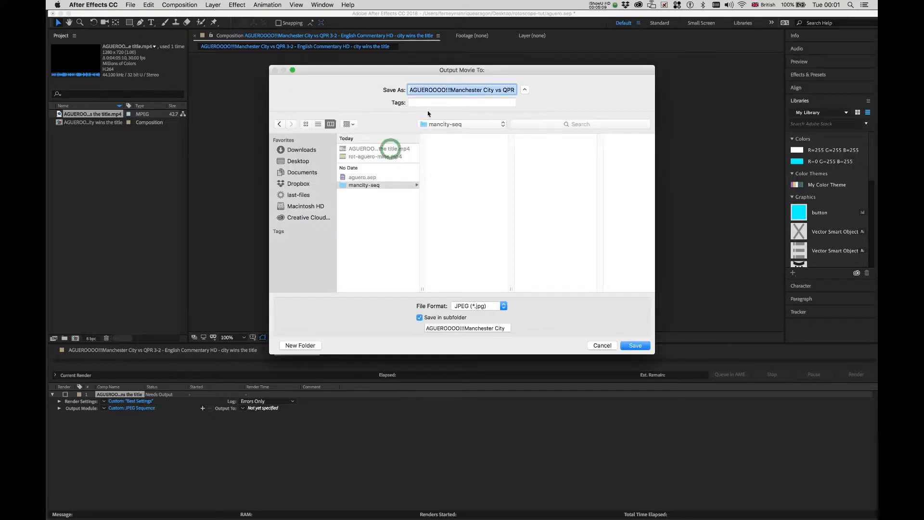
pyautogui.press('BackSpace')
pyautogui.write('manc')
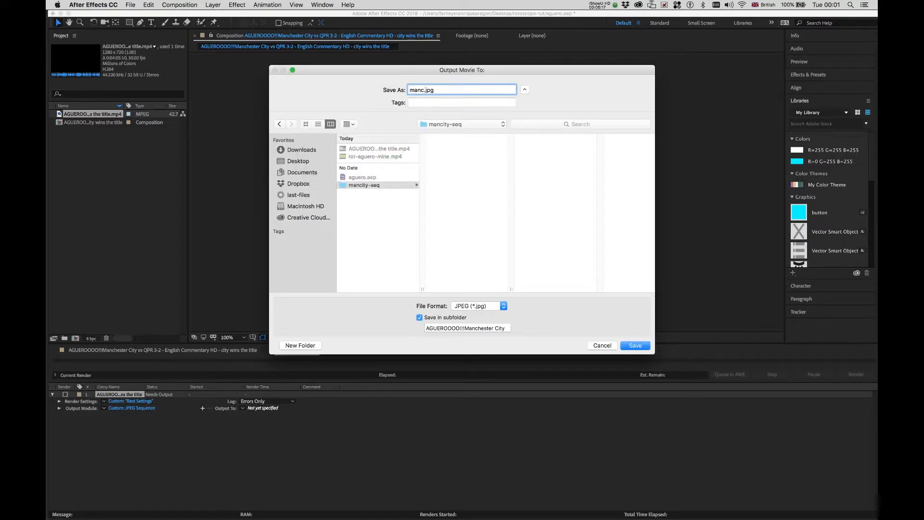
pyautogui.write('ity')
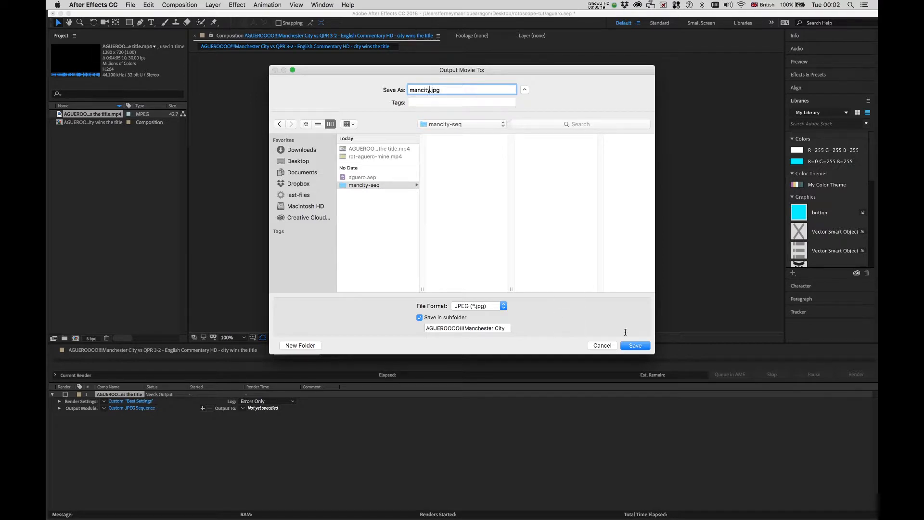
pyautogui.click(635, 345)
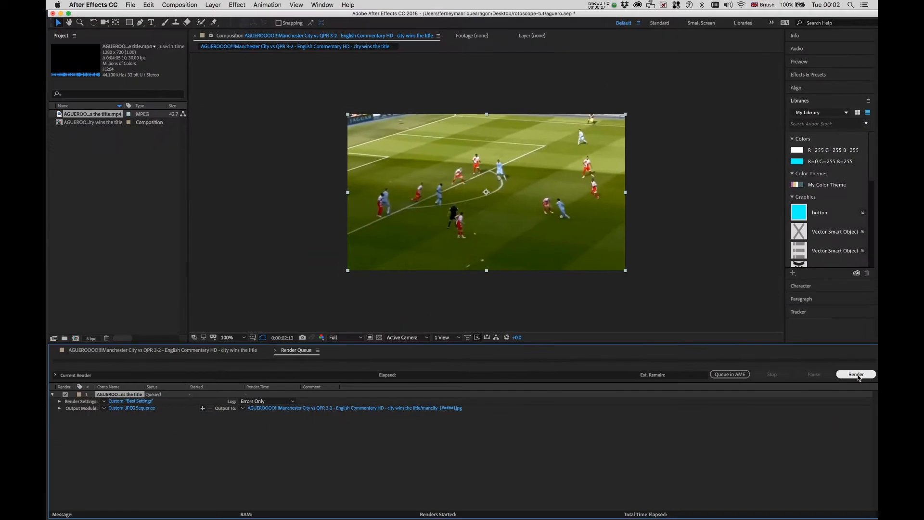
# Render the queued JPEG sequence, then minimise After Effects.
pyautogui.click(856, 374)
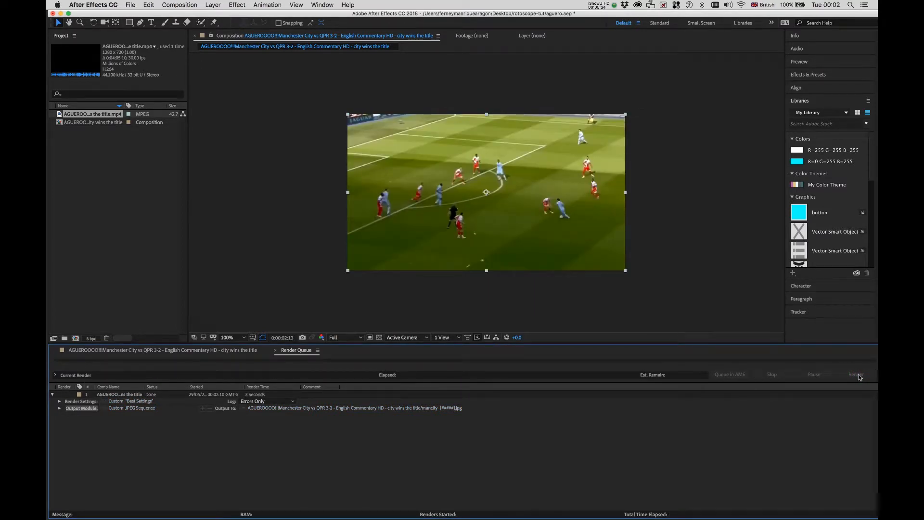
pyautogui.click(60, 14)
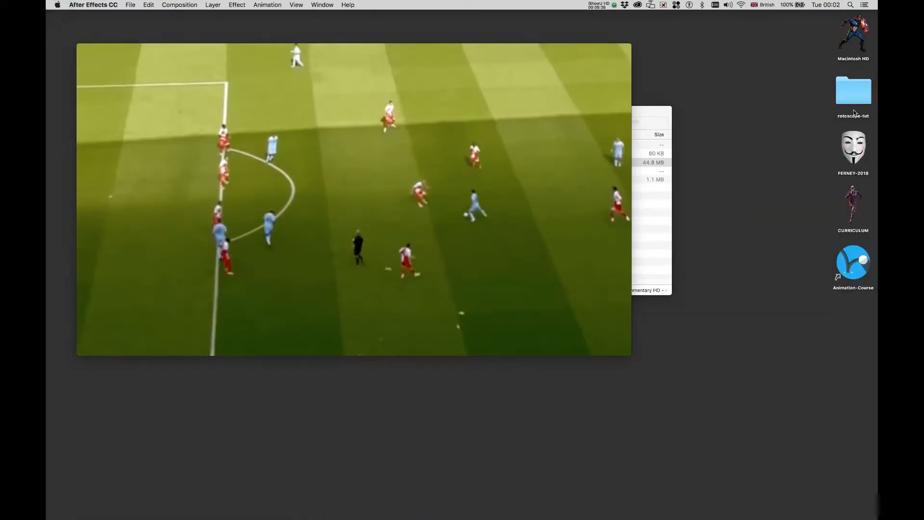
# In Finder, open rotoscope-tut > mancity-seq > the rendered frames folder and select the first frame.
pyautogui.click(657, 111)
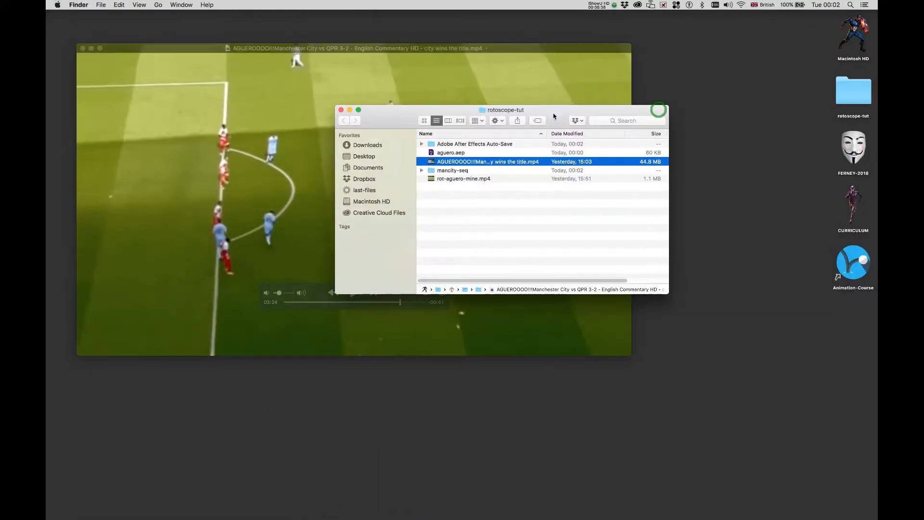
pyautogui.doubleClick(431, 171)
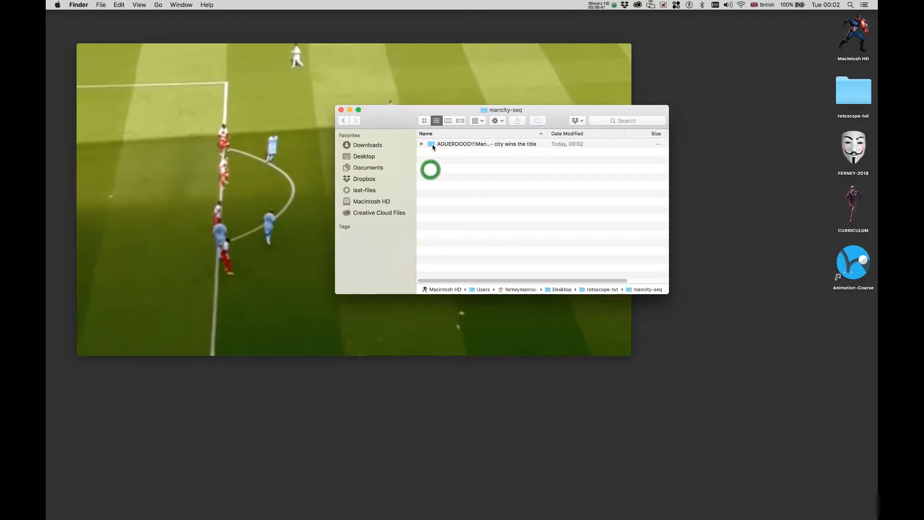
pyautogui.click(432, 145)
pyautogui.doubleClick(431, 145)
pyautogui.click(431, 142)
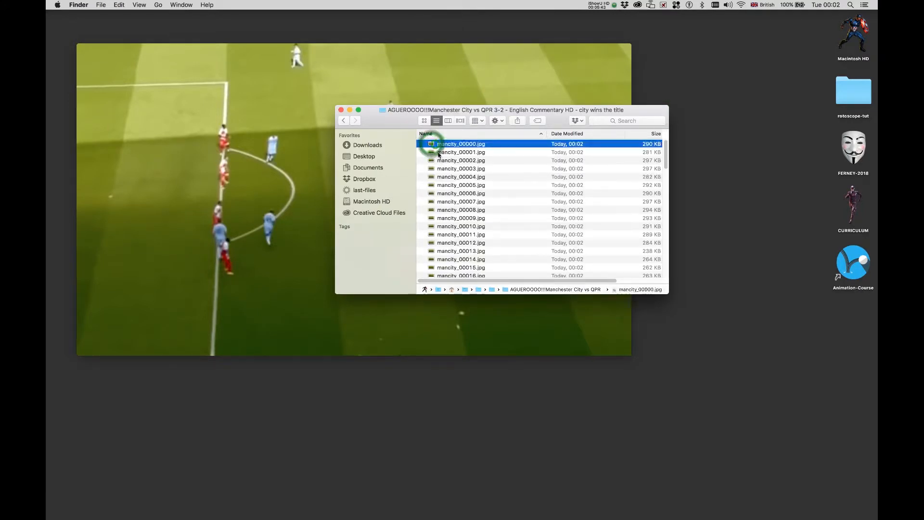
# Quick Look the frames up to mancity_00099, close the preview, then select mancity_00084.jpg.
pyautogui.press('space')
pyautogui.press('Down')
pyautogui.press('Down')
pyautogui.press('Down')
pyautogui.press('Down')
pyautogui.press('Down')
pyautogui.press('Down')
pyautogui.press('Down')
pyautogui.press('Down')
pyautogui.press('Down')
pyautogui.press('Down')
pyautogui.press('Down')
pyautogui.press('Down')
pyautogui.press('Down')
pyautogui.press('Down')
pyautogui.press('Down')
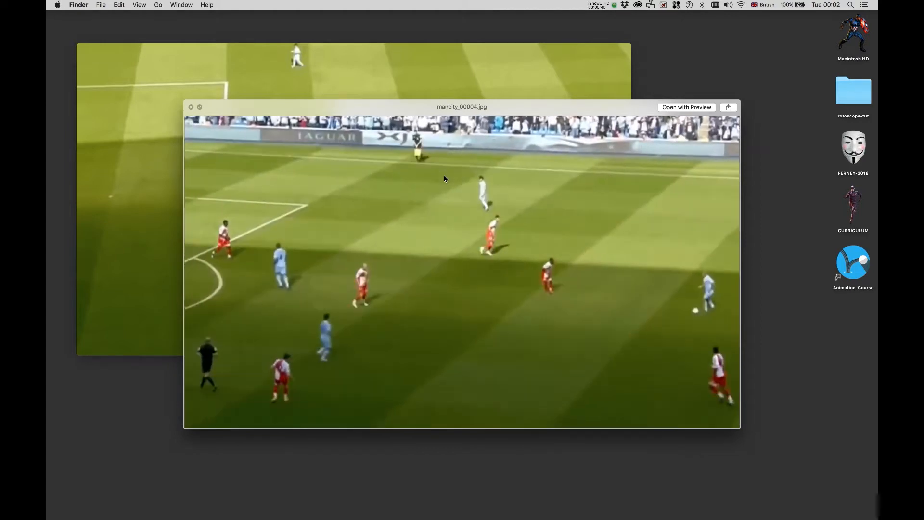
pyautogui.press('Down')
pyautogui.press('Down')
pyautogui.press('Down')
pyautogui.press('Down')
pyautogui.press('Down')
pyautogui.press('Down')
pyautogui.press('Down')
pyautogui.press('Down')
pyautogui.press('Down')
pyautogui.press('Down')
pyautogui.press('Down')
pyautogui.press('Down')
pyautogui.press('Down')
pyautogui.press('Down')
pyautogui.press('Down')
pyautogui.press('Down')
pyautogui.press('Down')
pyautogui.press('Down')
pyautogui.press('Down')
pyautogui.press('Down')
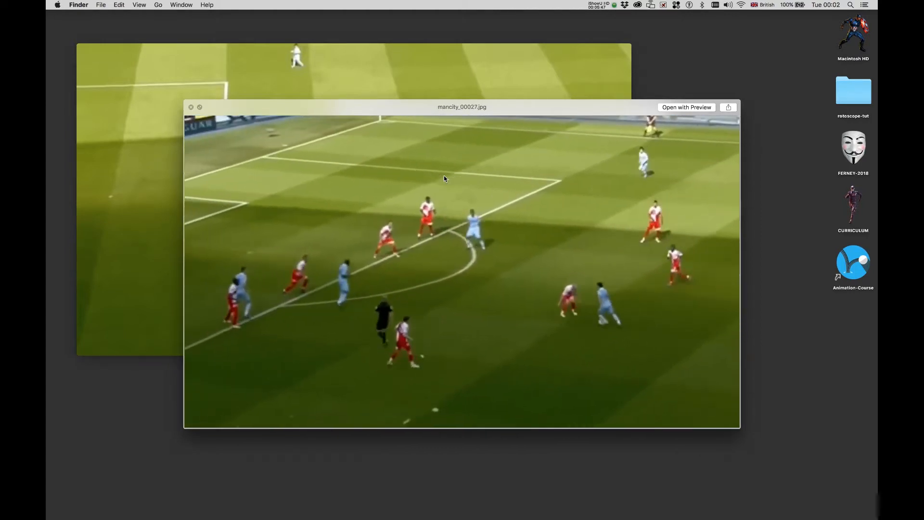
pyautogui.press('Down')
pyautogui.press('Down')
pyautogui.press('Down')
pyautogui.press('Down')
pyautogui.press('Down')
pyautogui.press('Down')
pyautogui.press('Down')
pyautogui.press('Down')
pyautogui.press('Down')
pyautogui.press('Down')
pyautogui.press('Down')
pyautogui.press('Down')
pyautogui.press('Down')
pyautogui.press('Down')
pyautogui.press('Down')
pyautogui.press('Down')
pyautogui.press('Down')
pyautogui.press('Down')
pyautogui.press('Down')
pyautogui.press('Down')
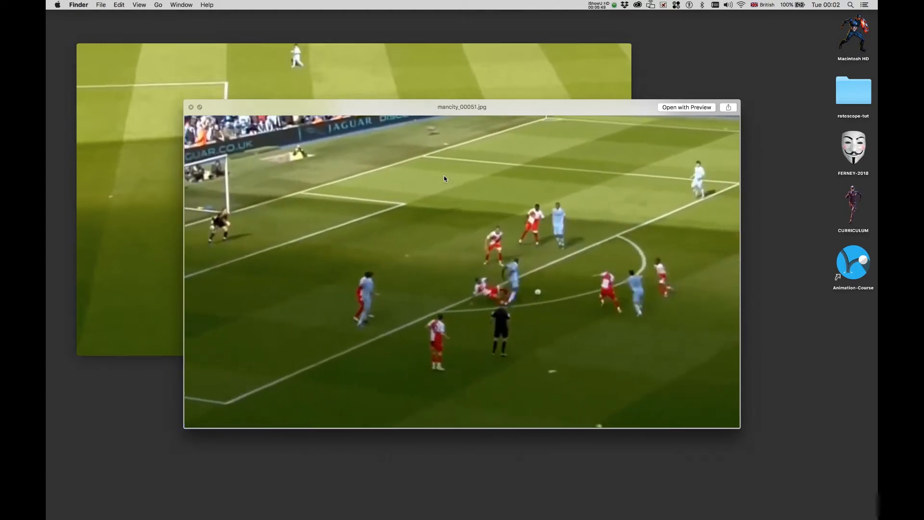
pyautogui.press('Down')
pyautogui.press('Down')
pyautogui.press('Down')
pyautogui.press('Down')
pyautogui.press('Down')
pyautogui.press('Down')
pyautogui.press('Down')
pyautogui.press('Down')
pyautogui.press('Down')
pyautogui.press('Down')
pyautogui.press('Down')
pyautogui.press('Down')
pyautogui.press('Down')
pyautogui.press('Down')
pyautogui.press('Down')
pyautogui.press('Down')
pyautogui.press('Down')
pyautogui.press('Down')
pyautogui.press('Down')
pyautogui.press('Down')
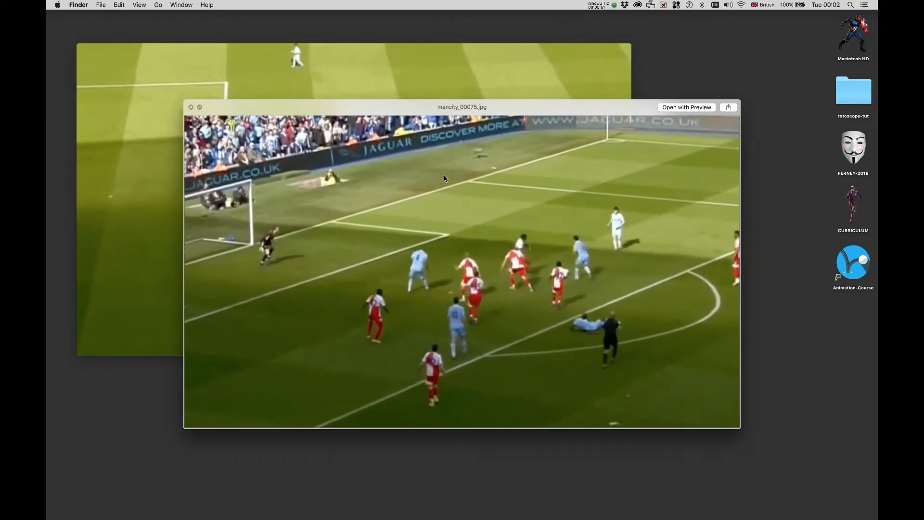
pyautogui.press('Down')
pyautogui.press('Down')
pyautogui.press('Down')
pyautogui.press('Down')
pyautogui.press('Down')
pyautogui.press('Down')
pyautogui.press('Down')
pyautogui.press('Down')
pyautogui.press('Down')
pyautogui.press('Down')
pyautogui.press('Down')
pyautogui.press('Down')
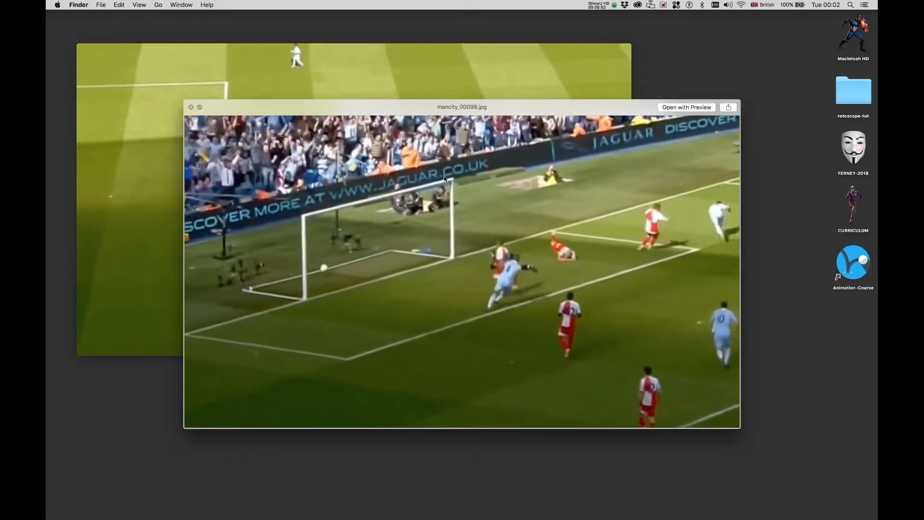
pyautogui.press('space')
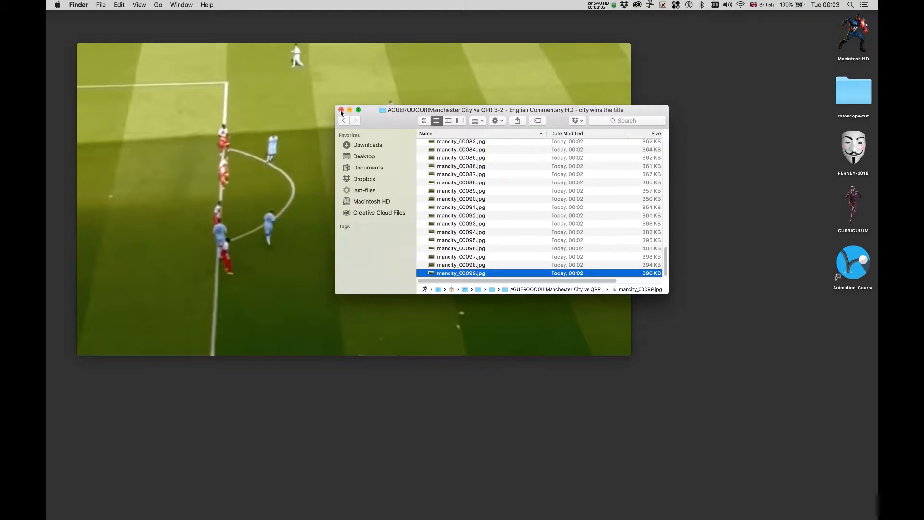
pyautogui.click(453, 150)
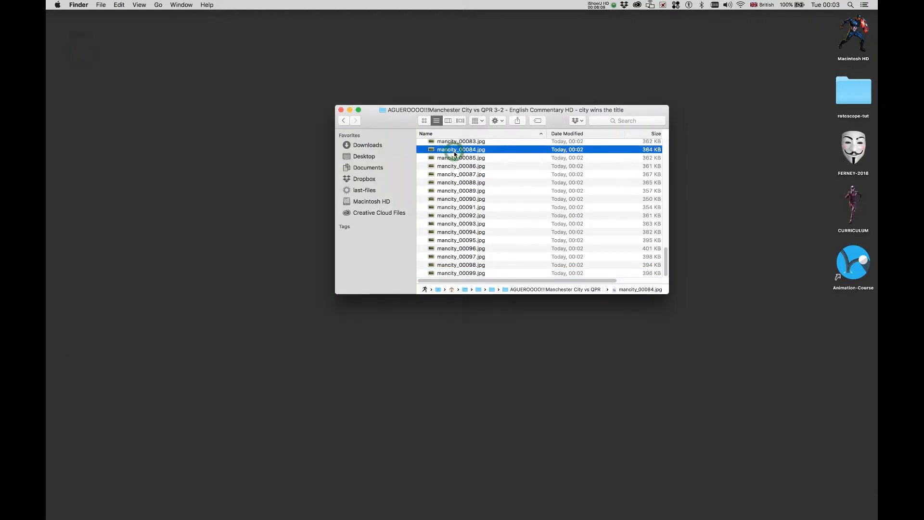
pyautogui.press('super+i')
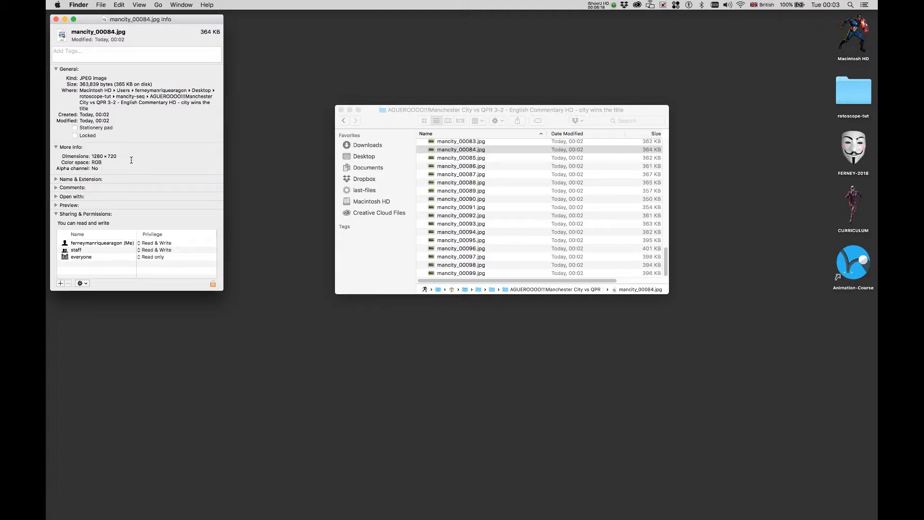
pyautogui.click(56, 19)
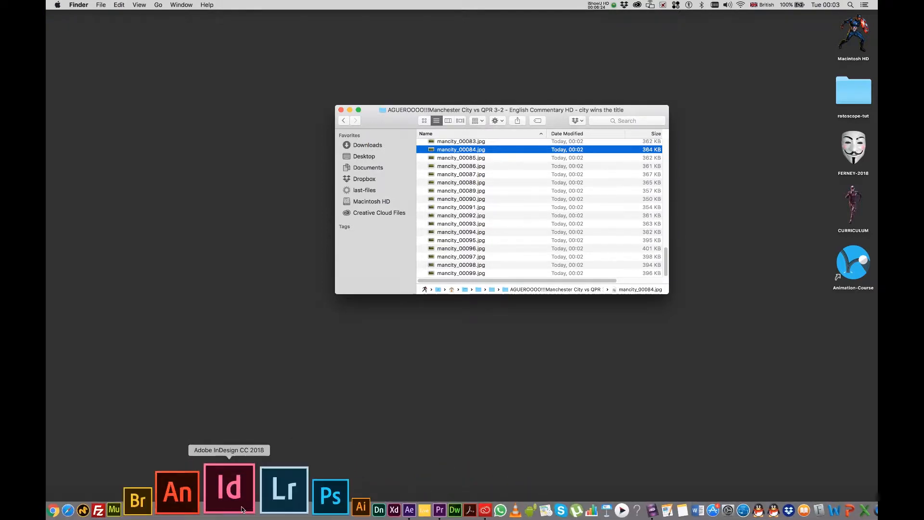
# Launch Animate, create a new ActionScript 3.0 document, and show its Properties panel.
pyautogui.click(227, 506)
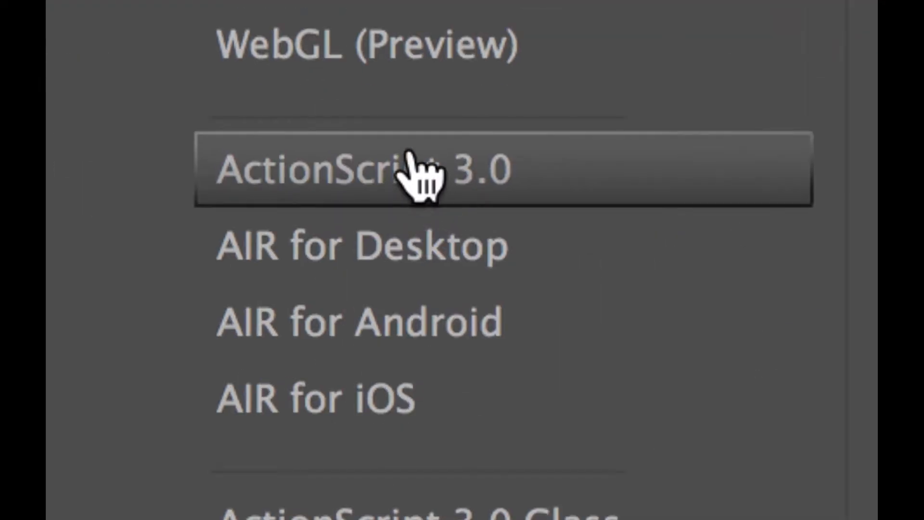
pyautogui.click(409, 153)
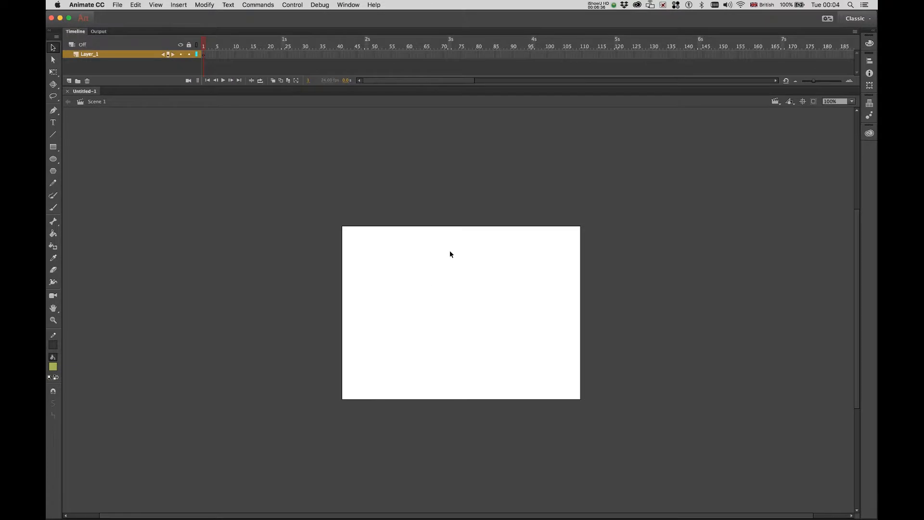
pyautogui.click(346, 7)
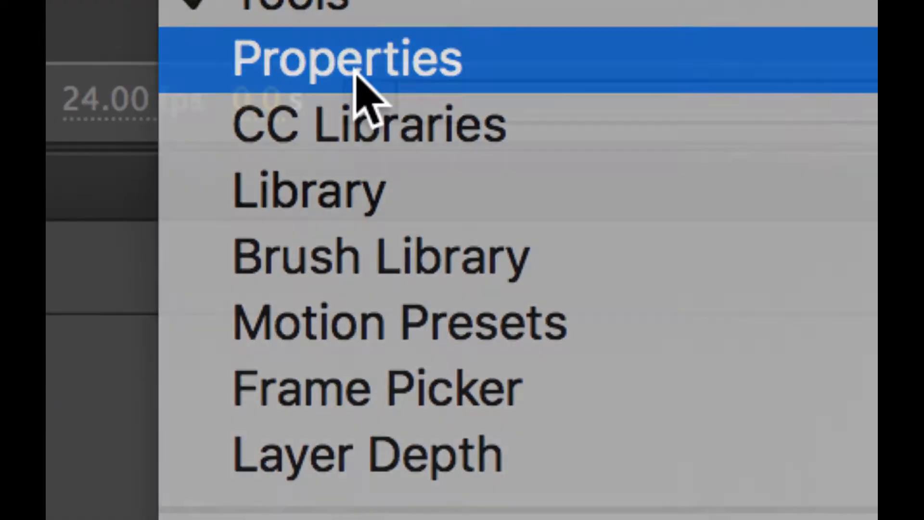
pyautogui.click(356, 73)
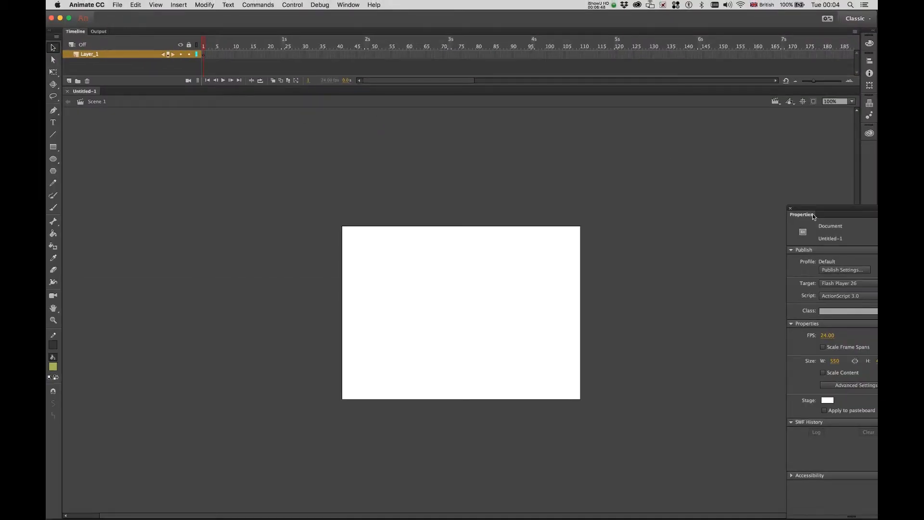
# Float the Properties panel and set FPS to 12, width 1280 and height 720.
pyautogui.moveTo(812, 214); pyautogui.dragTo(635, 133)
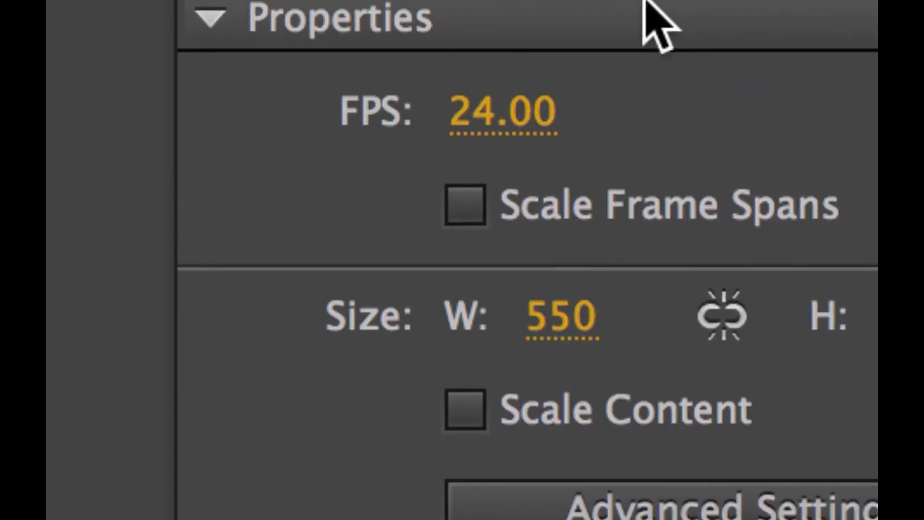
pyautogui.click(482, 111)
pyautogui.write('12')
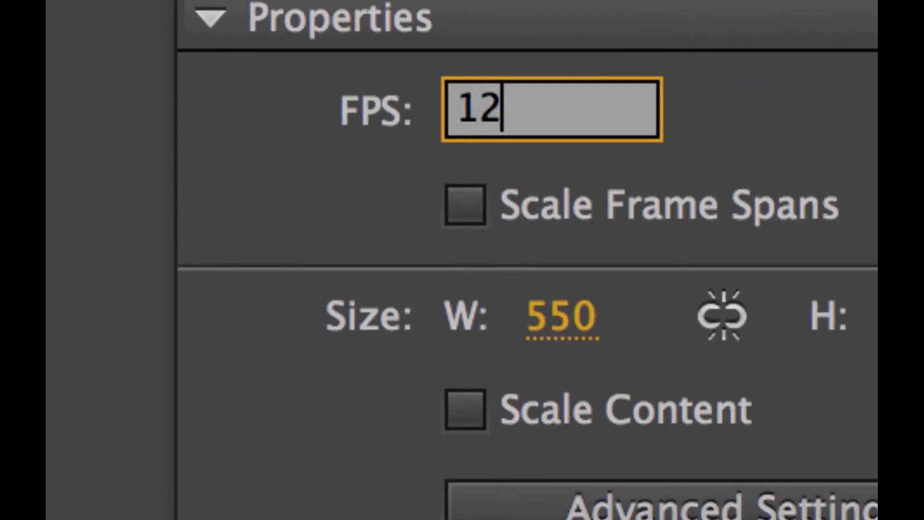
pyautogui.click(554, 319)
pyautogui.write('1280')
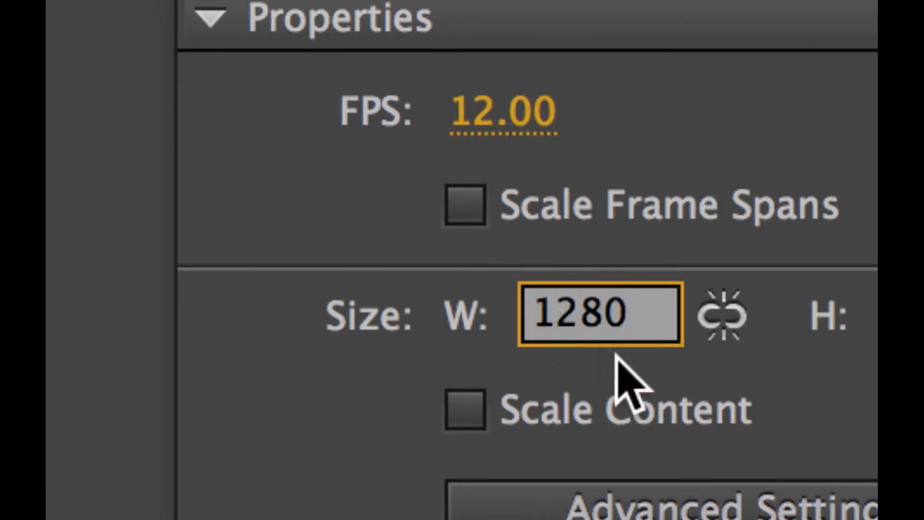
pyautogui.click(608, 322)
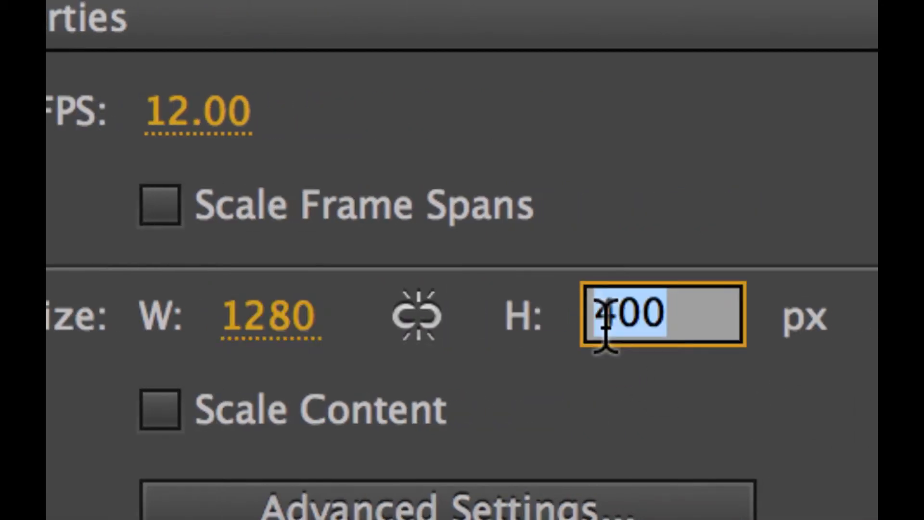
pyautogui.write('720')
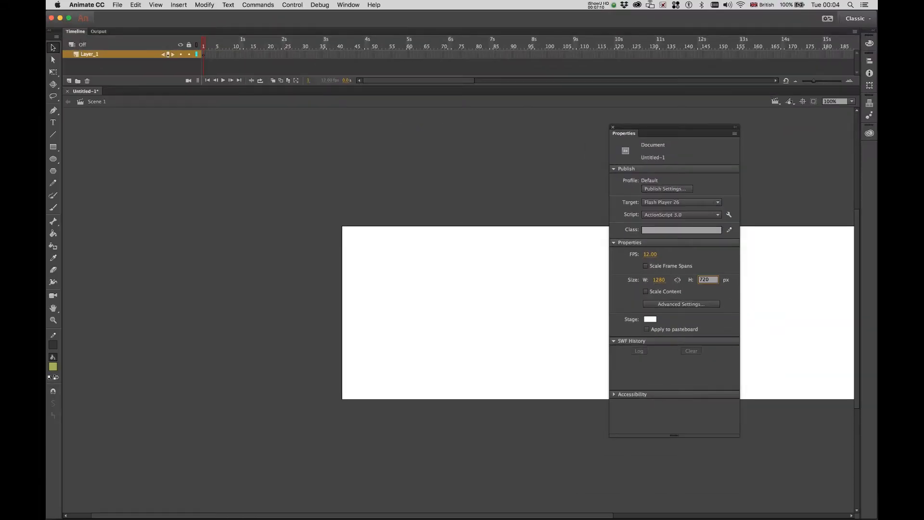
pyautogui.press('Return')
# Move the Properties panel off the stage and zoom the stage out to 50%.
pyautogui.moveTo(633, 126); pyautogui.dragTo(702, 121)
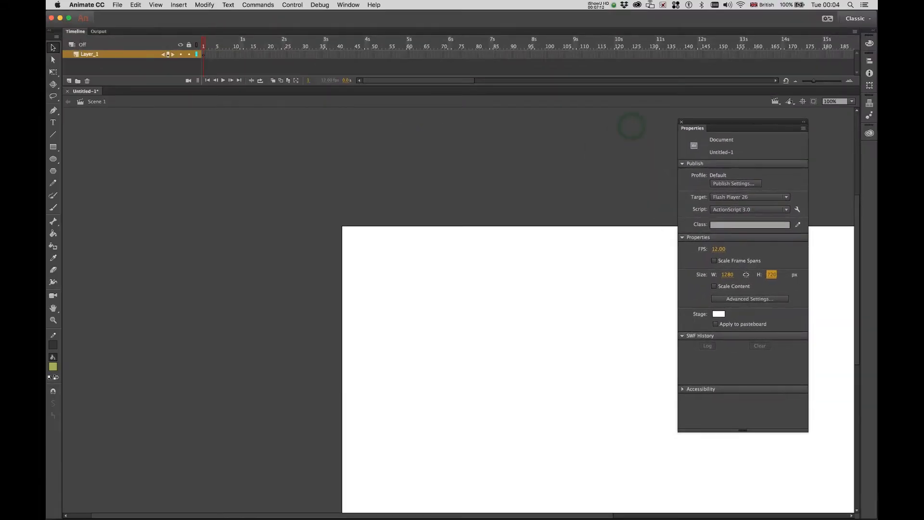
pyautogui.moveTo(578, 273); pyautogui.dragTo(555, 256)
pyautogui.hscroll(5, 578, 273)
pyautogui.scroll(-2, 578, 273)
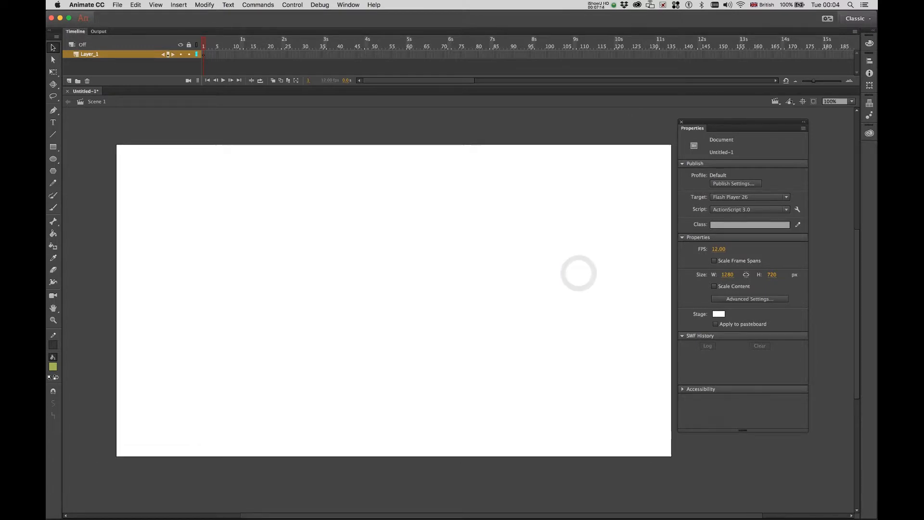
pyautogui.press('super+minus')
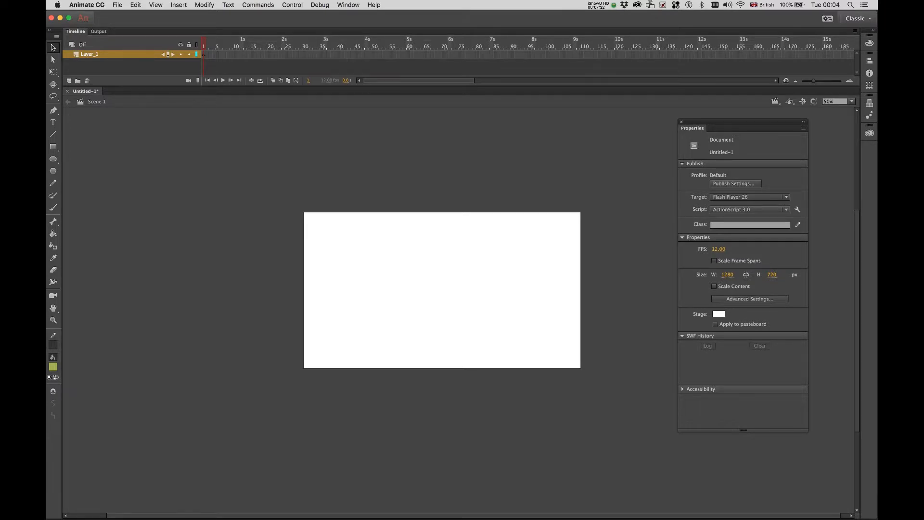
# Import to Stage mancity_00000.jpg from Desktop > rotoscope-tut > mancity-seq > the frames folder.
pyautogui.click(117, 5)
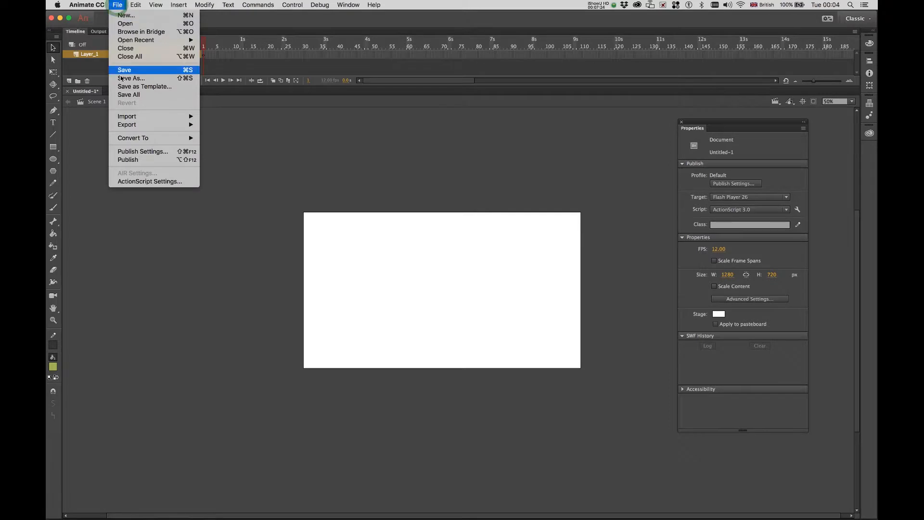
pyautogui.moveTo(124, 116)
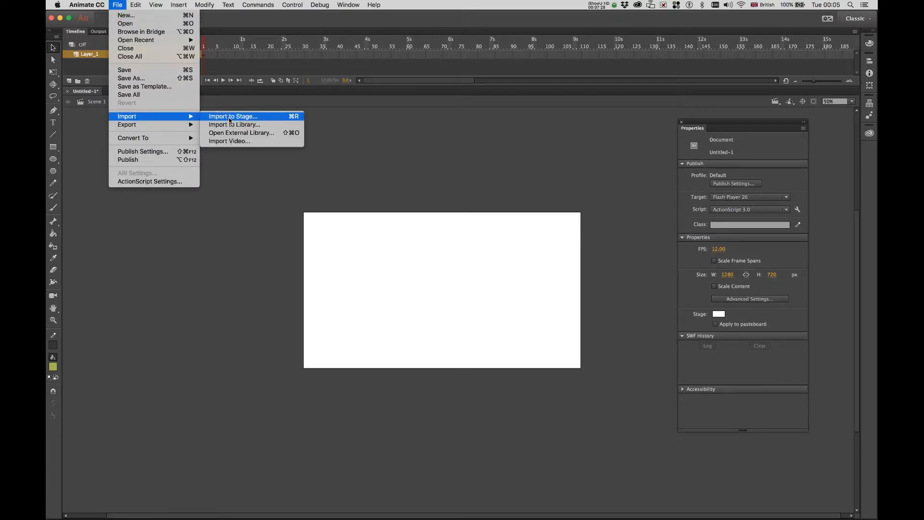
pyautogui.click(230, 117)
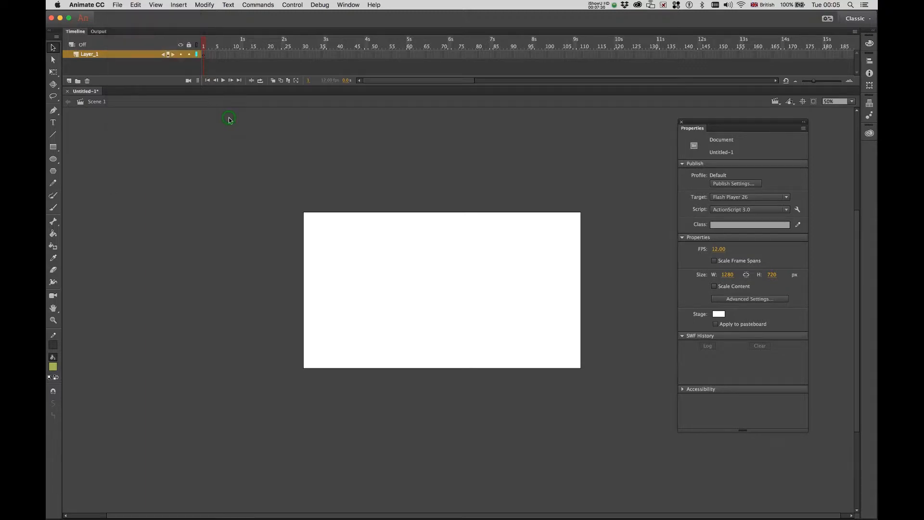
pyautogui.click(272, 131)
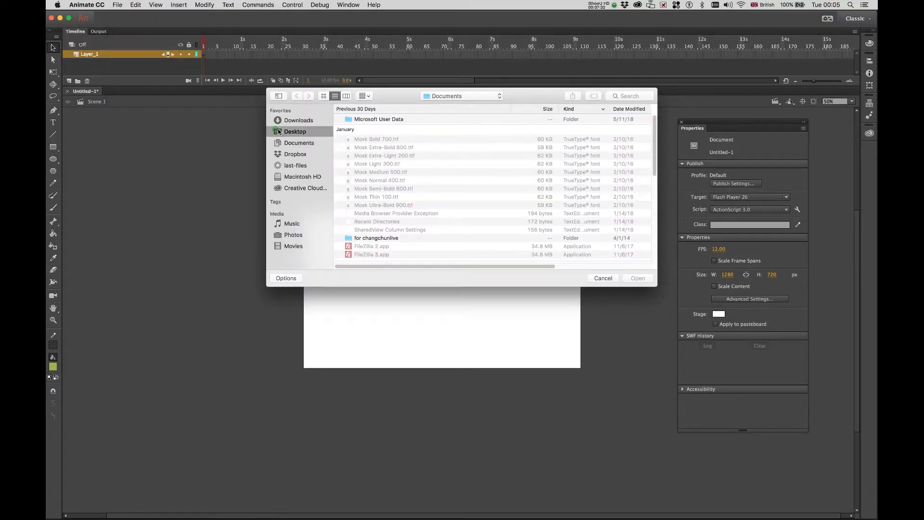
pyautogui.click(369, 120)
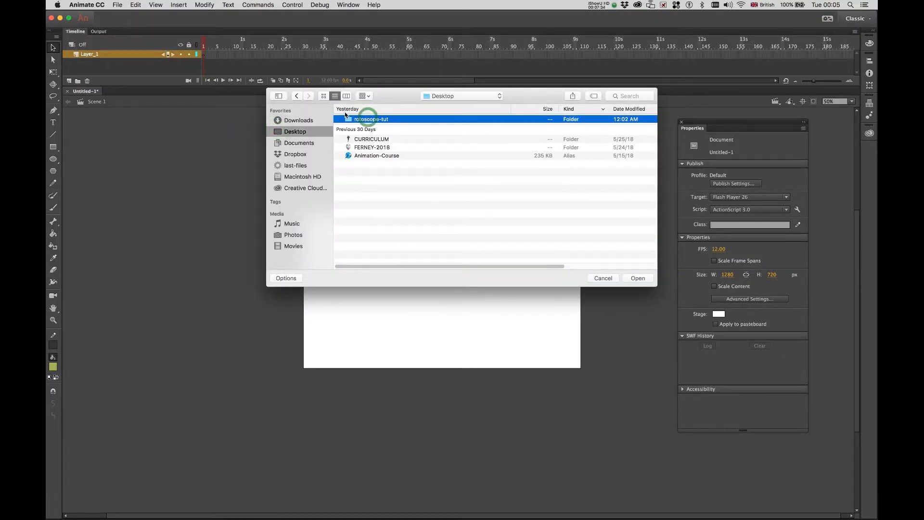
pyautogui.doubleClick(348, 119)
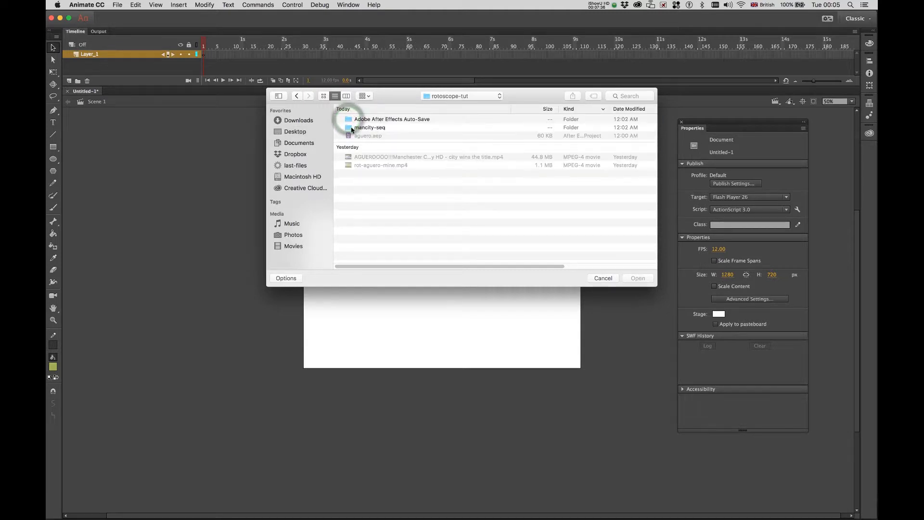
pyautogui.doubleClick(357, 127)
pyautogui.doubleClick(353, 118)
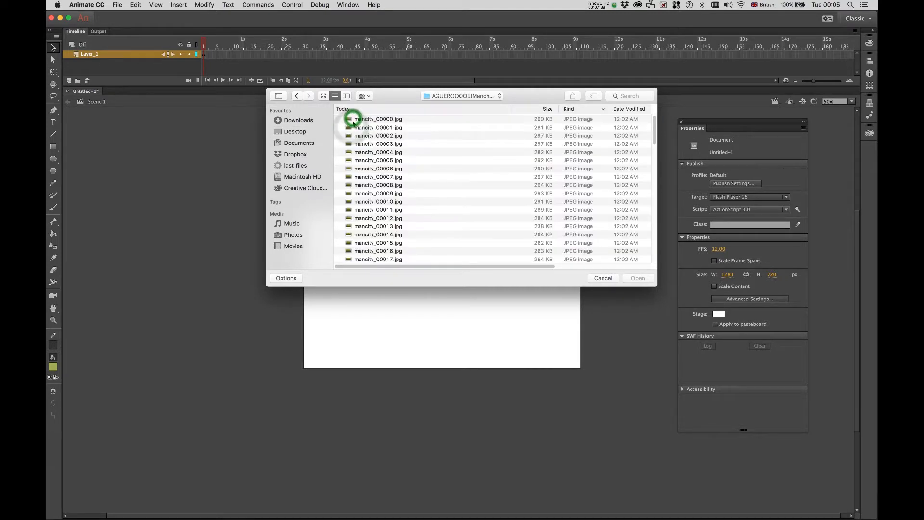
pyautogui.click(353, 119)
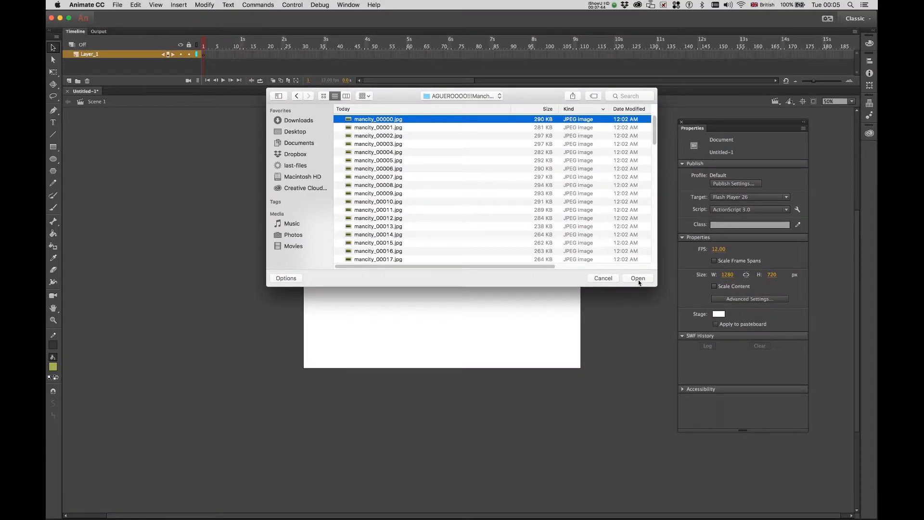
pyautogui.click(639, 280)
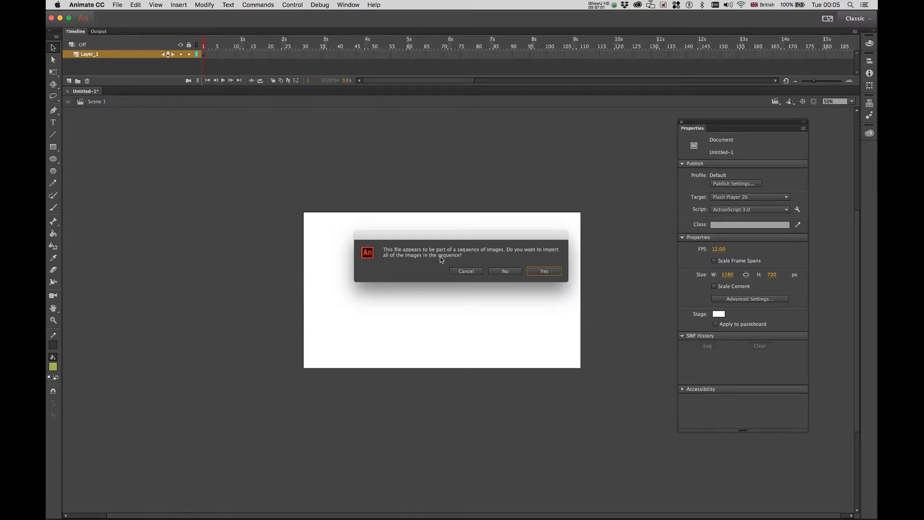
# Import the whole image sequence, rewind to frame 1, and select frames 1–100 on Layer_1.
pyautogui.click(545, 273)
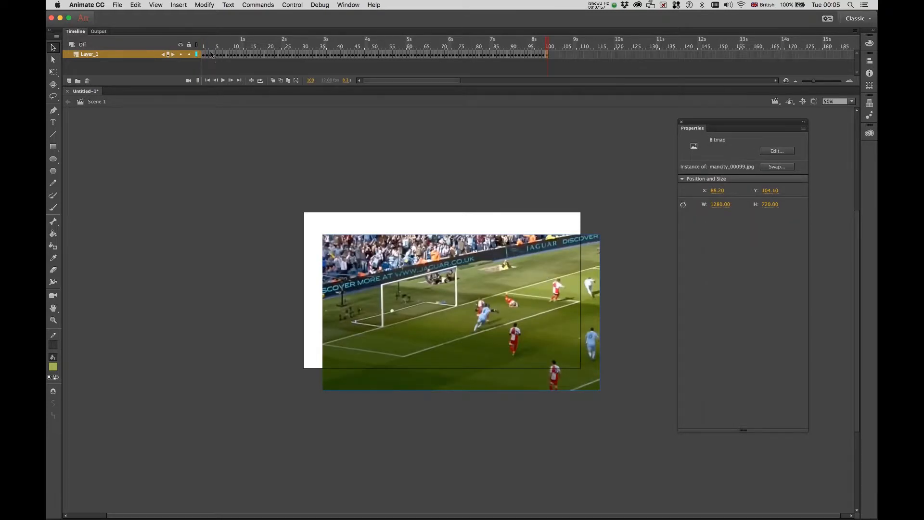
pyautogui.moveTo(524, 40); pyautogui.dragTo(184, 18)
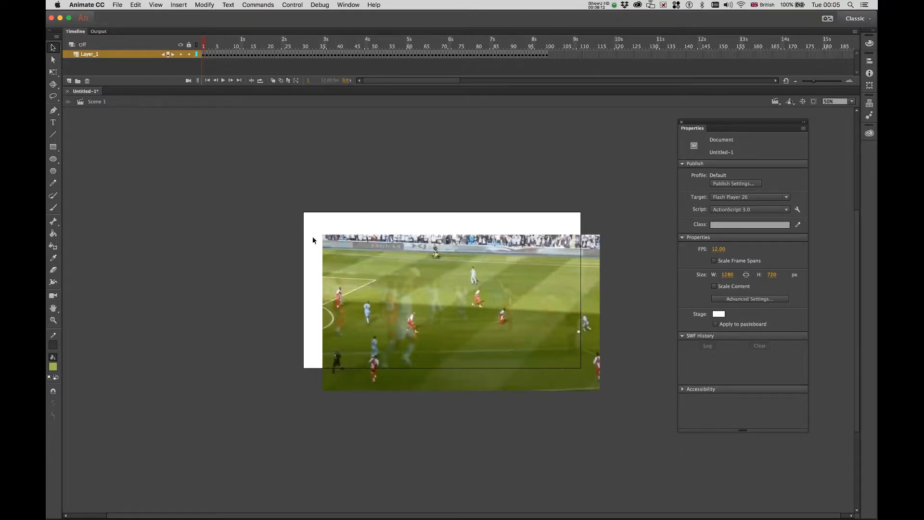
pyautogui.click(204, 54)
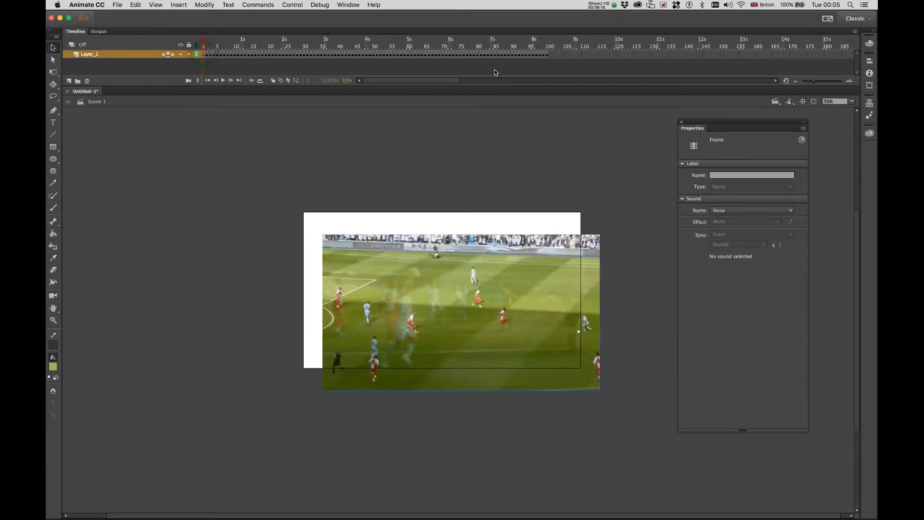
pyautogui.keyDown('shift'); pyautogui.click(547, 55); pyautogui.keyUp('shift')
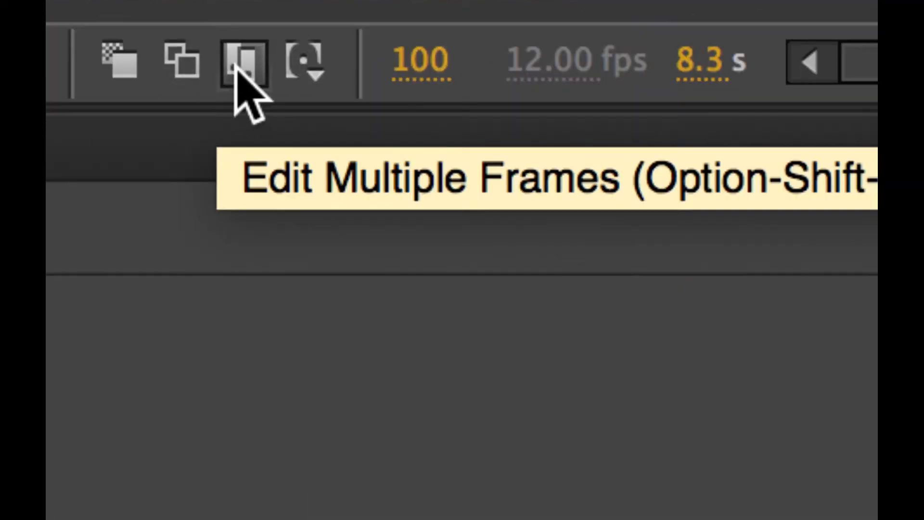
# Turn on Edit Multiple Frames and widen its range markers to span all frames.
pyautogui.click(235, 66)
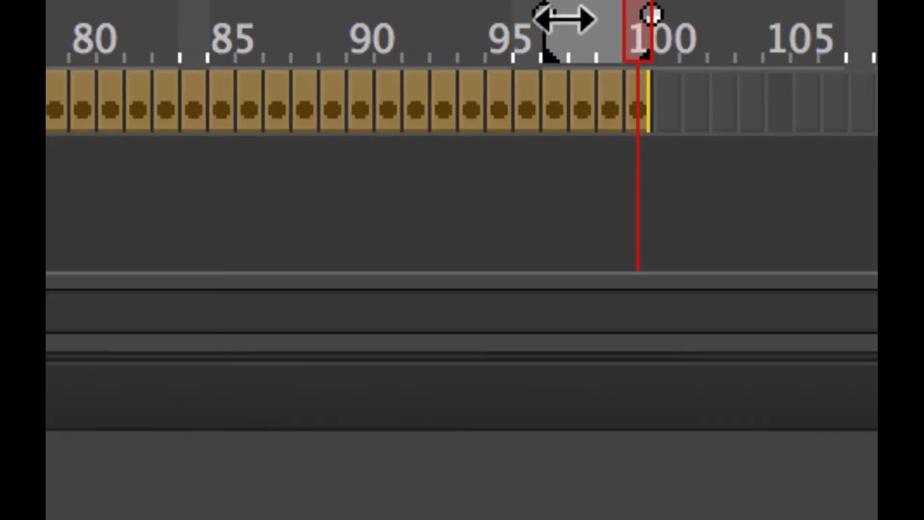
pyautogui.moveTo(566, 20); pyautogui.dragTo(330, 20)
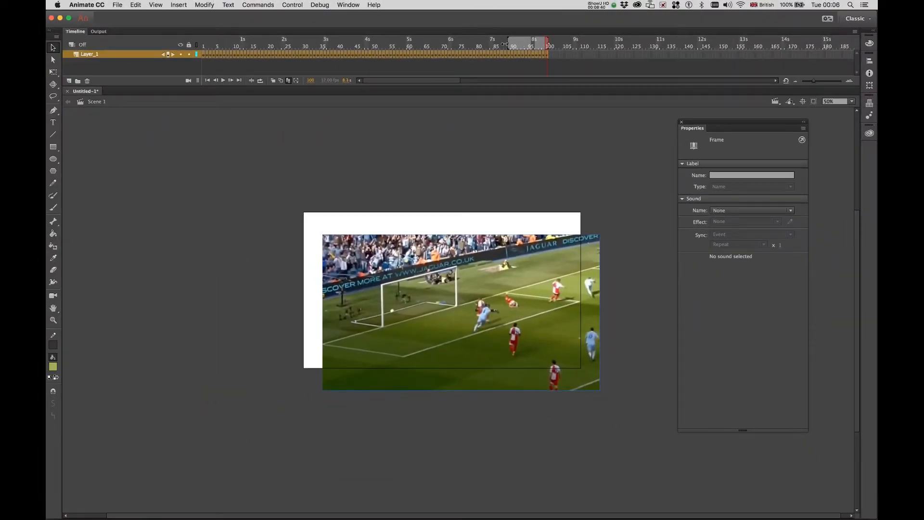
pyautogui.moveTo(508, 44); pyautogui.dragTo(196, 48)
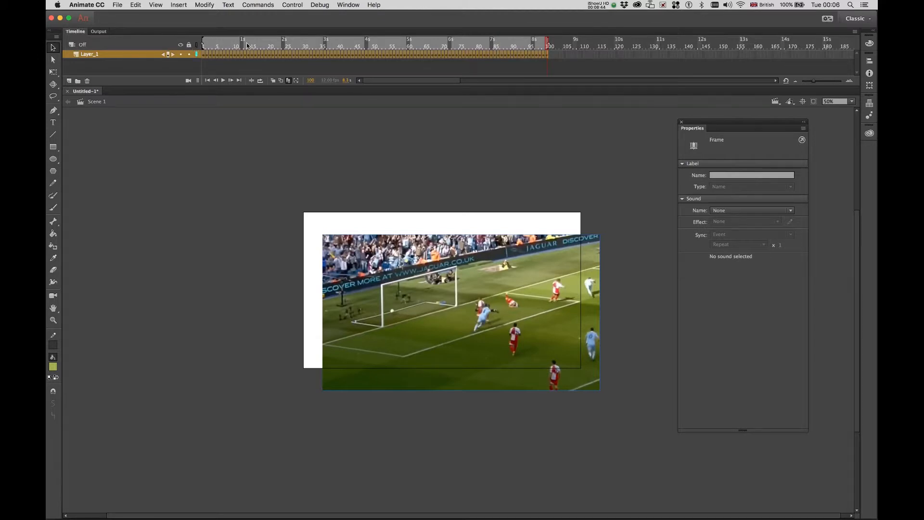
# Marquee-select all footage bitmaps, free-transform with Q, and move them together on the stage.
pyautogui.moveTo(293, 199); pyautogui.dragTo(636, 443)
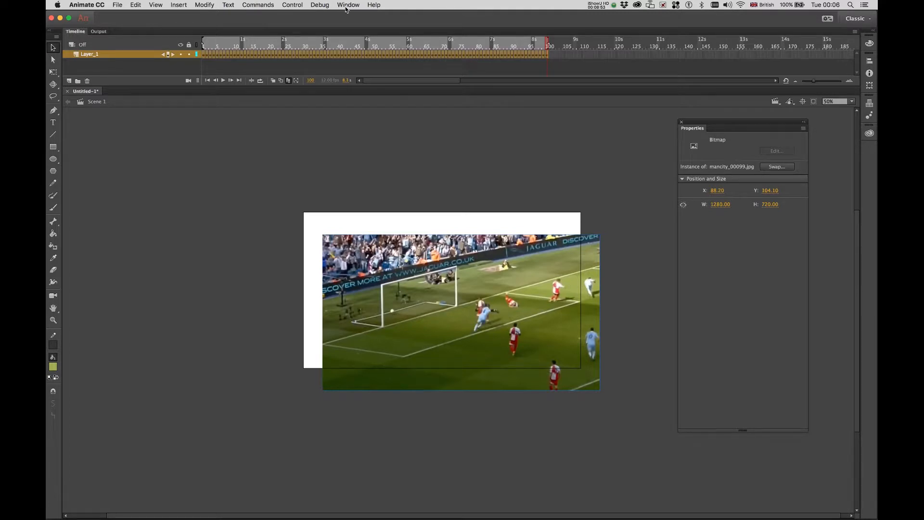
pyautogui.press('q')
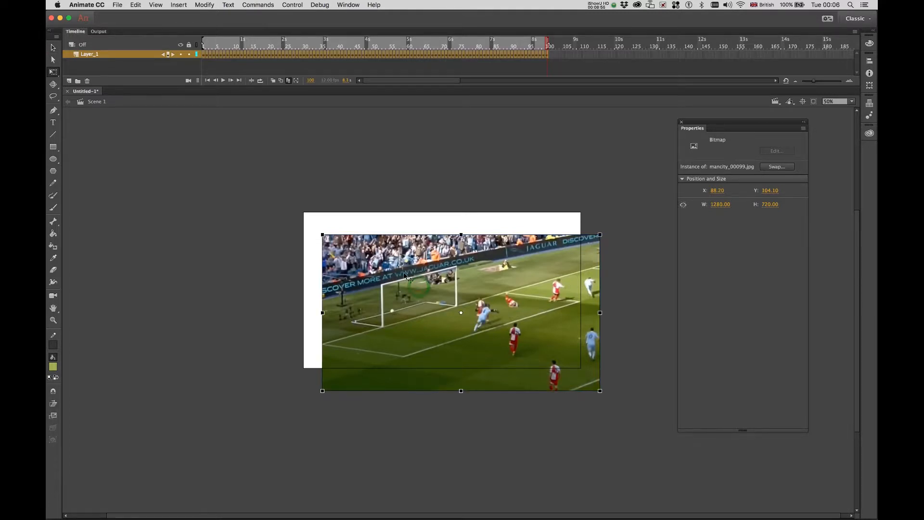
pyautogui.hotkey('shift', 'Left')
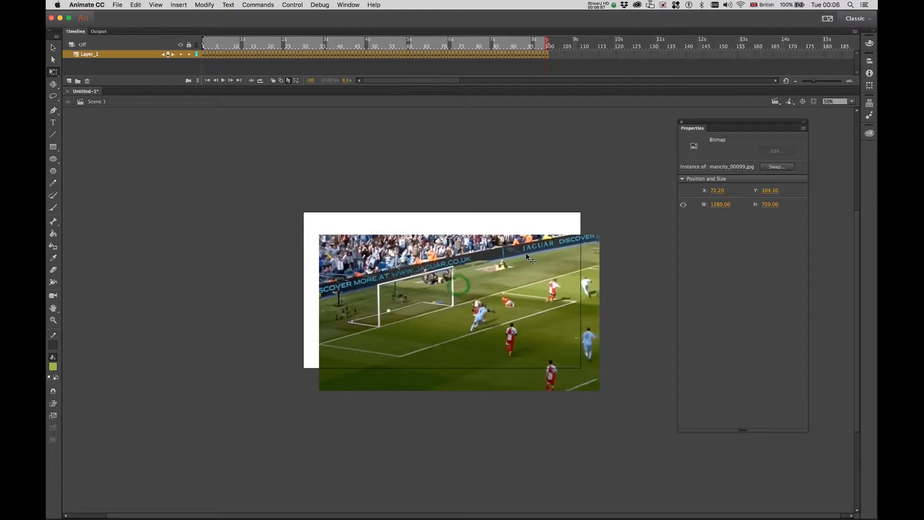
pyautogui.moveTo(498, 273); pyautogui.dragTo(530, 239)
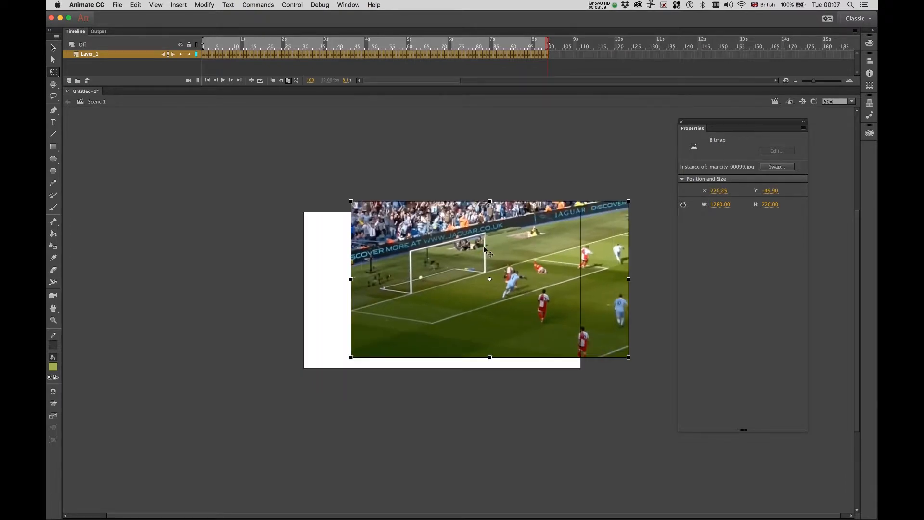
pyautogui.click(346, 6)
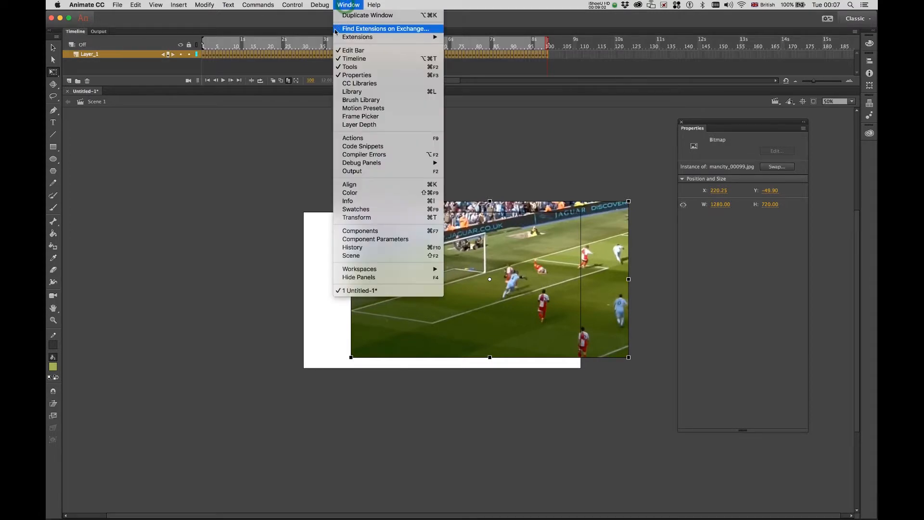
# Centre the footage horizontally and vertically on the stage with the Align panel, then close it.
pyautogui.click(352, 186)
pyautogui.moveTo(781, 54); pyautogui.dragTo(240, 163)
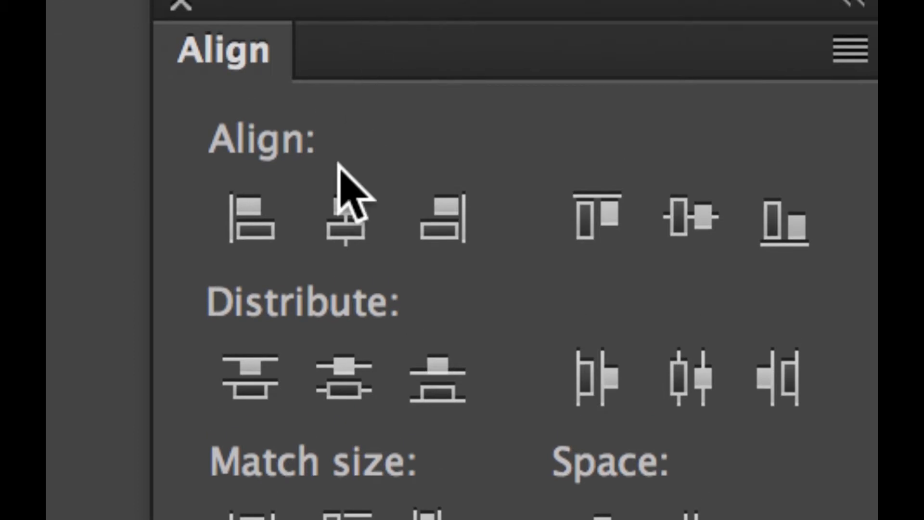
pyautogui.click(346, 211)
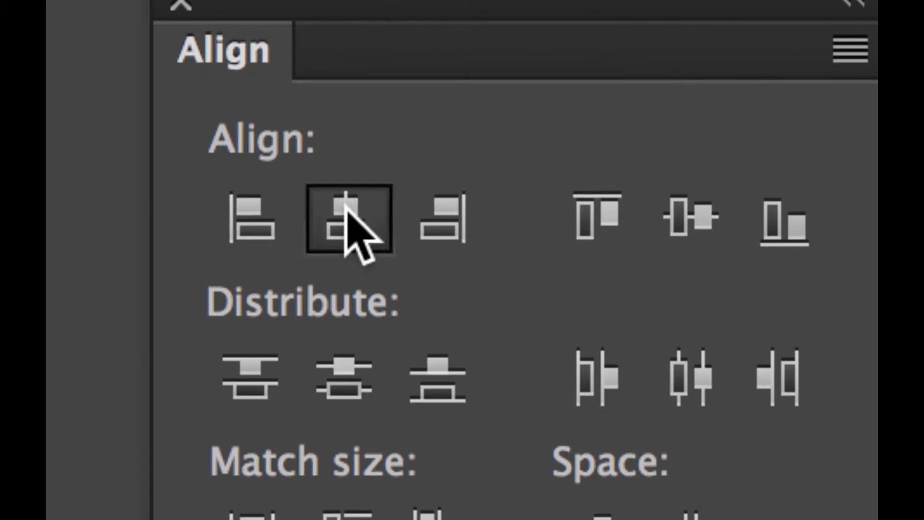
pyautogui.click(692, 222)
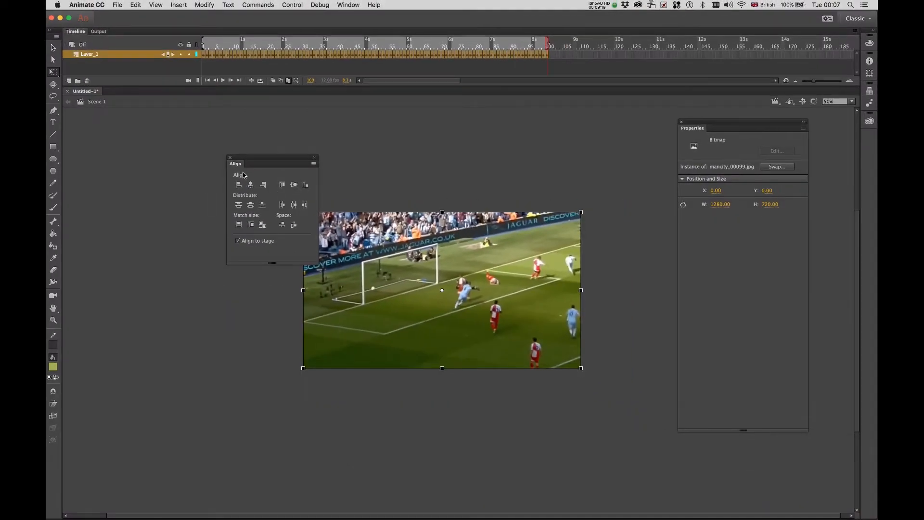
pyautogui.click(230, 158)
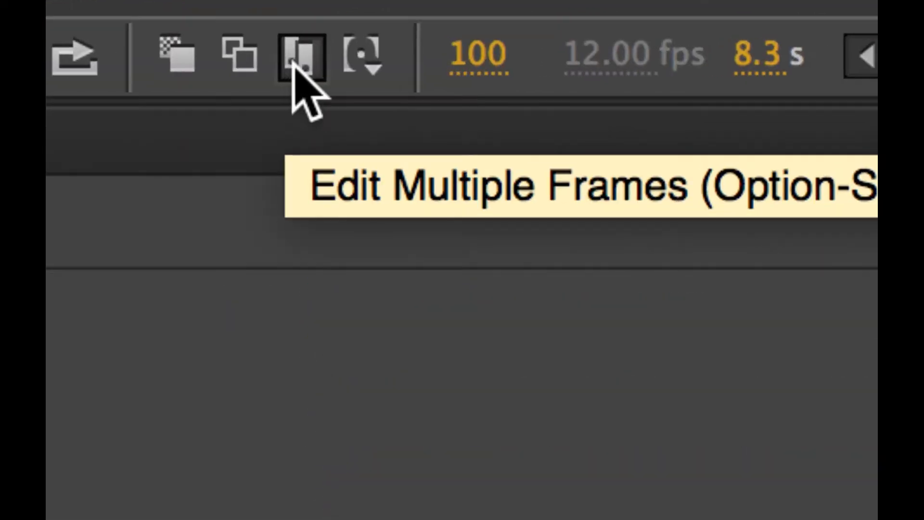
# Turn off Edit Multiple Frames and play back the footage, ending at frame 24.
pyautogui.click(293, 64)
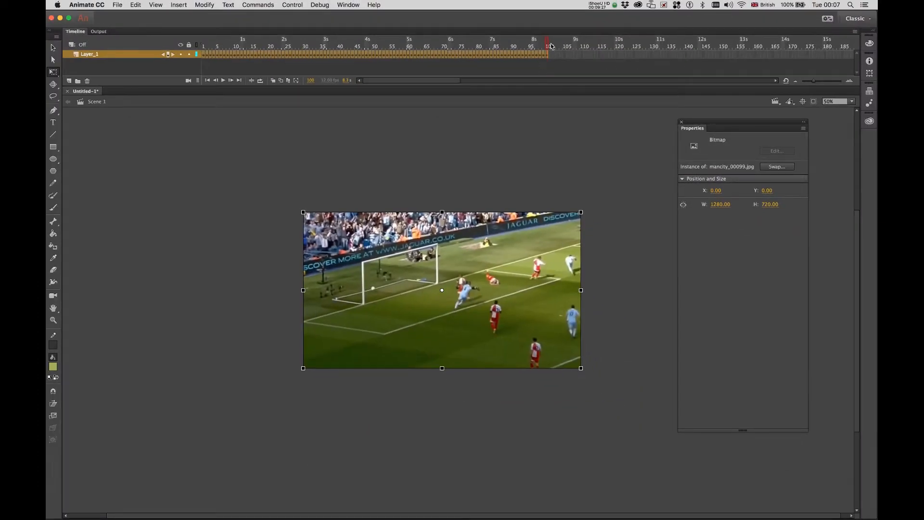
pyautogui.press('Return')
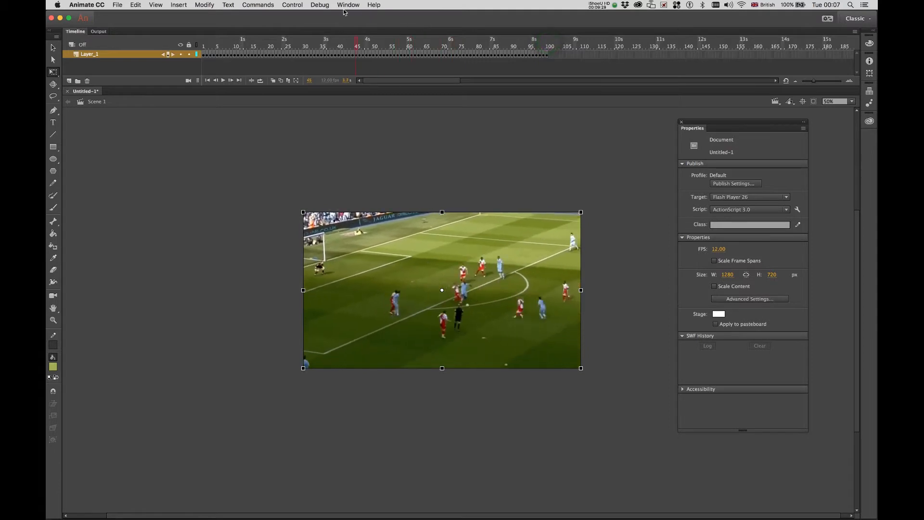
pyautogui.click(193, 39)
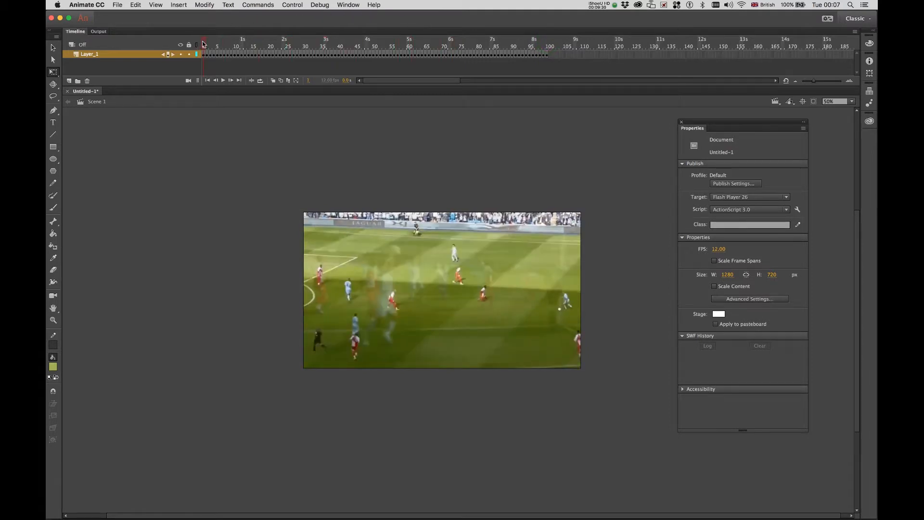
pyautogui.press('Return')
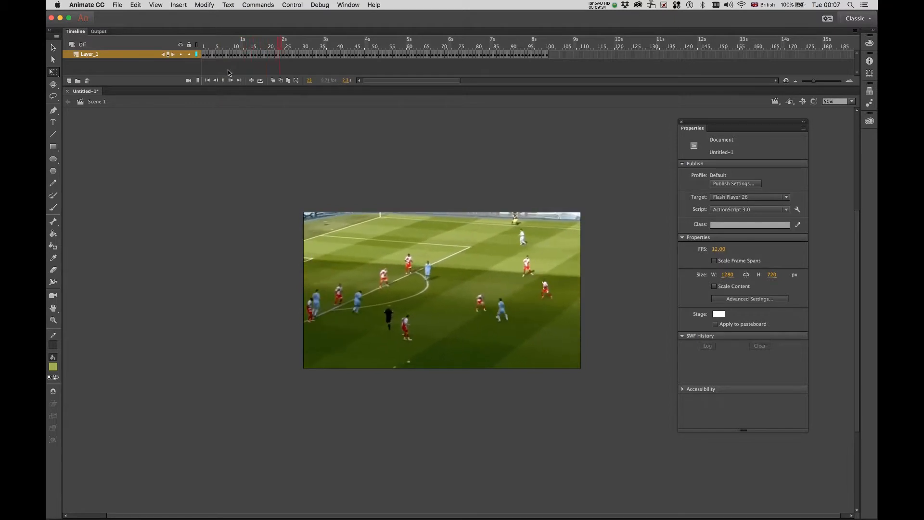
pyautogui.press('Return')
pyautogui.moveTo(295, 40); pyautogui.dragTo(546, 69)
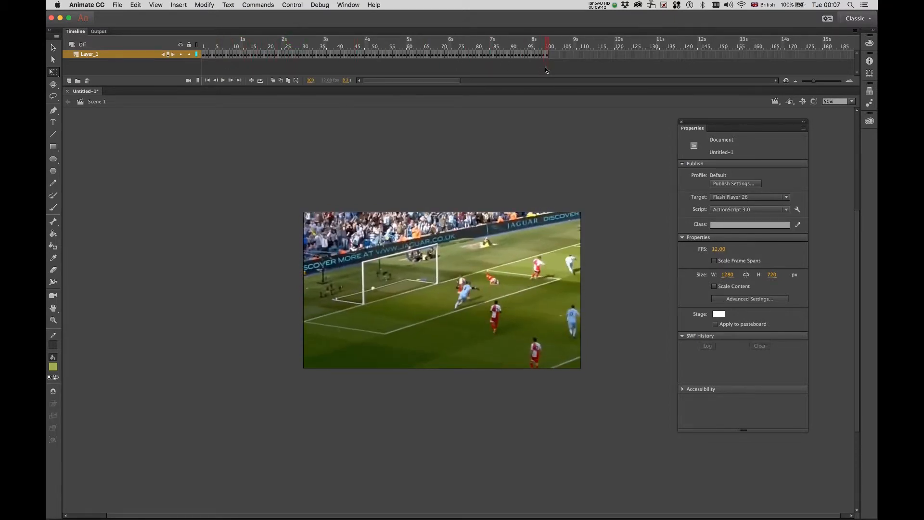
pyautogui.press('Return')
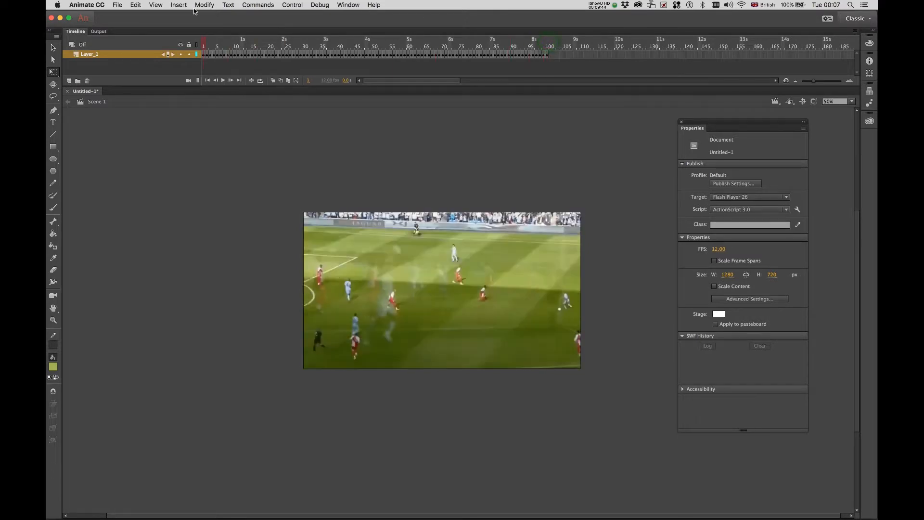
pyautogui.moveTo(206, 44); pyautogui.dragTo(284, 46)
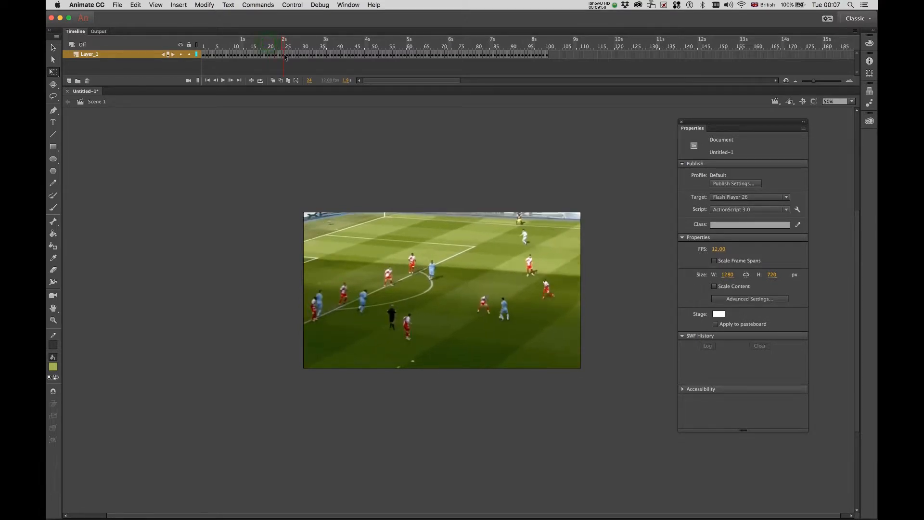
# Select frames 25 to 100 on Layer_1 and remove them.
pyautogui.click(285, 55)
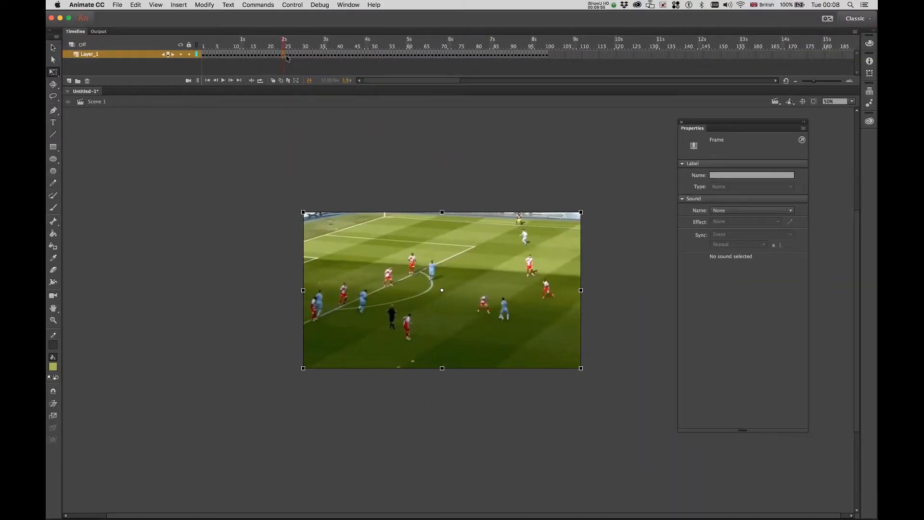
pyautogui.click(287, 55)
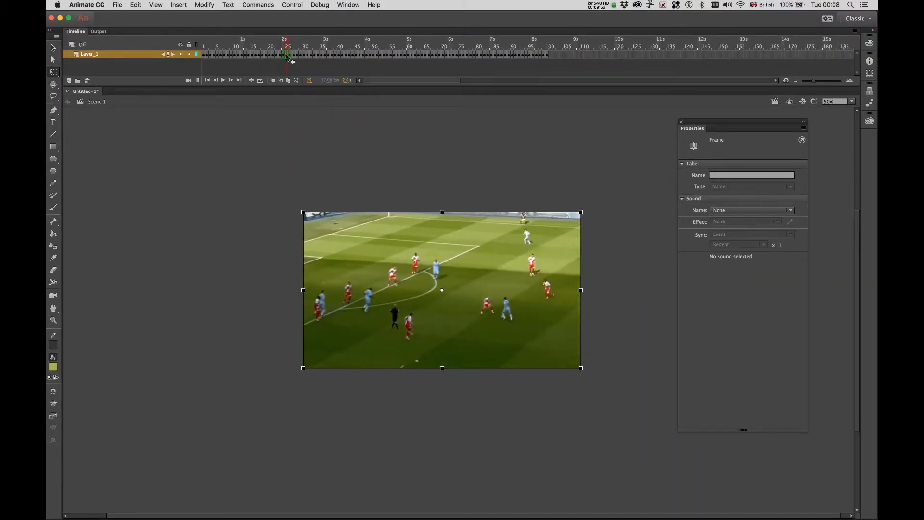
pyautogui.keyDown('shift'); pyautogui.click(546, 55); pyautogui.keyUp('shift')
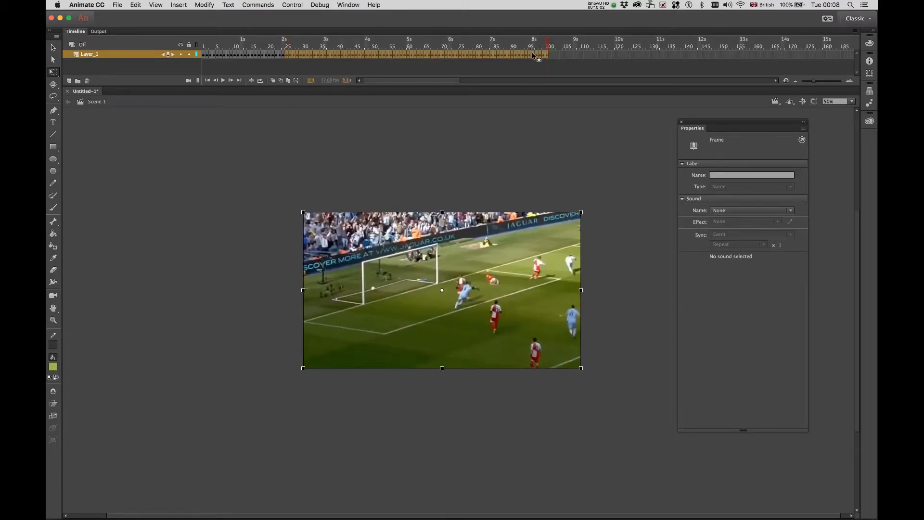
pyautogui.rightClick(532, 56)
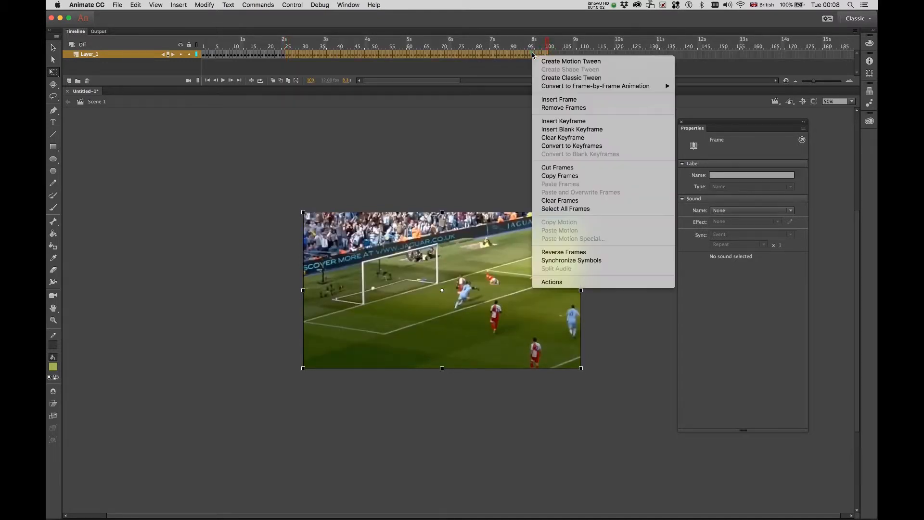
pyautogui.click(566, 108)
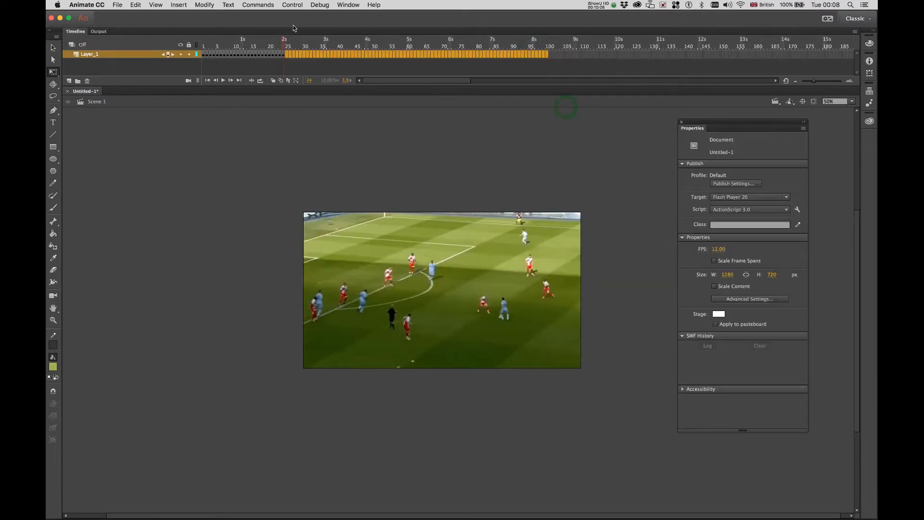
pyautogui.moveTo(284, 44); pyautogui.dragTo(186, 44)
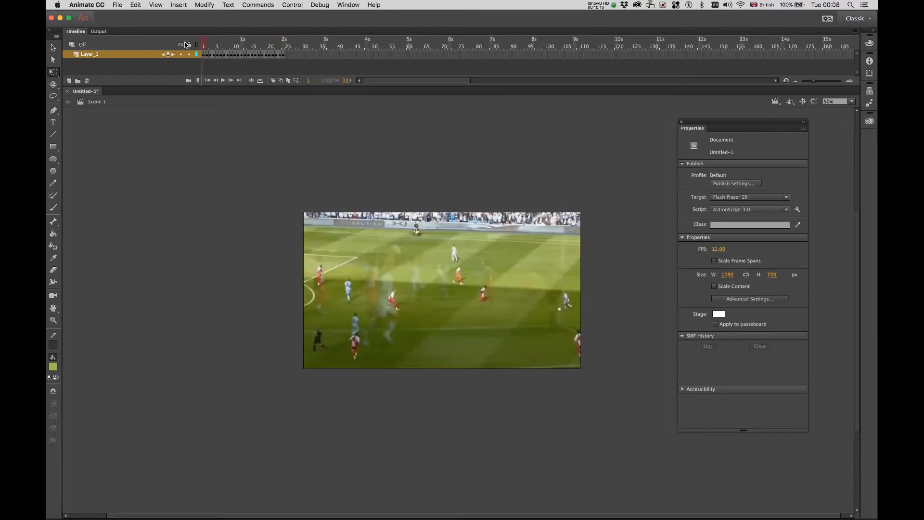
# Play the shortened animation and rename Layer_1 to 'Original-images'.
pyautogui.press('Return')
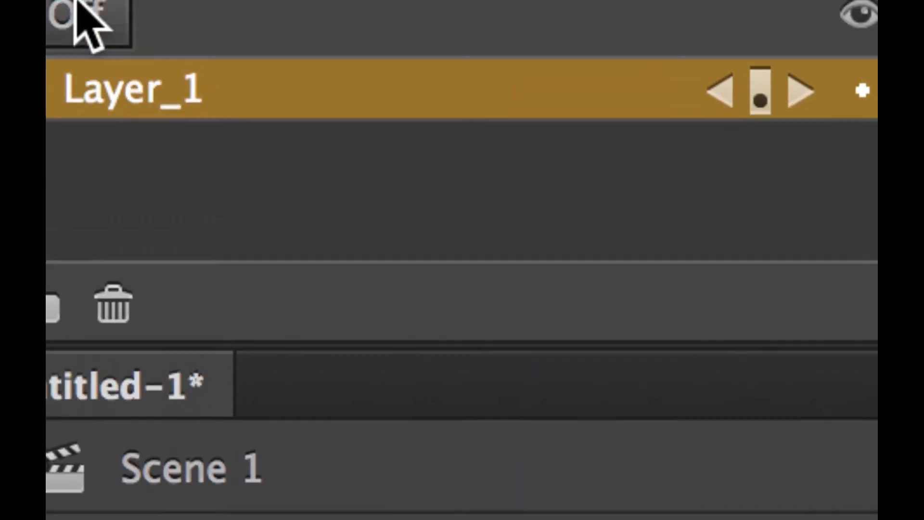
pyautogui.doubleClick(114, 89)
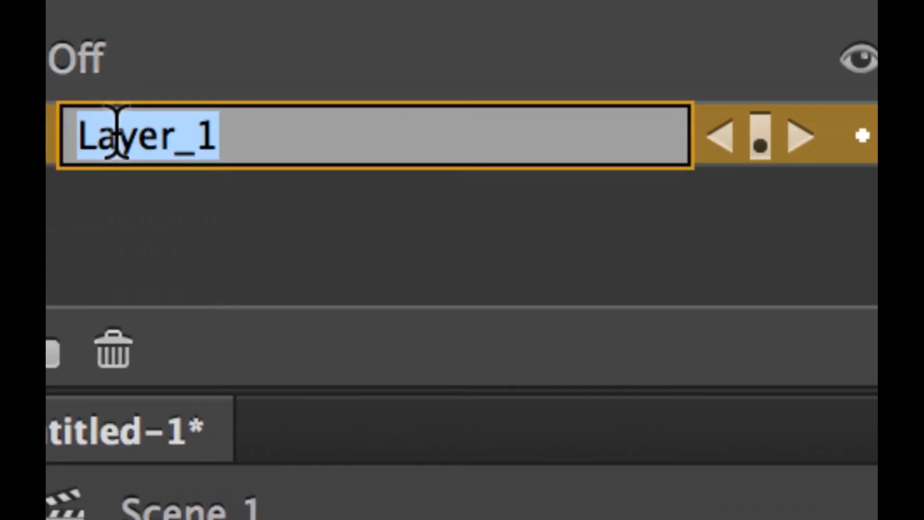
pyautogui.write('Original')
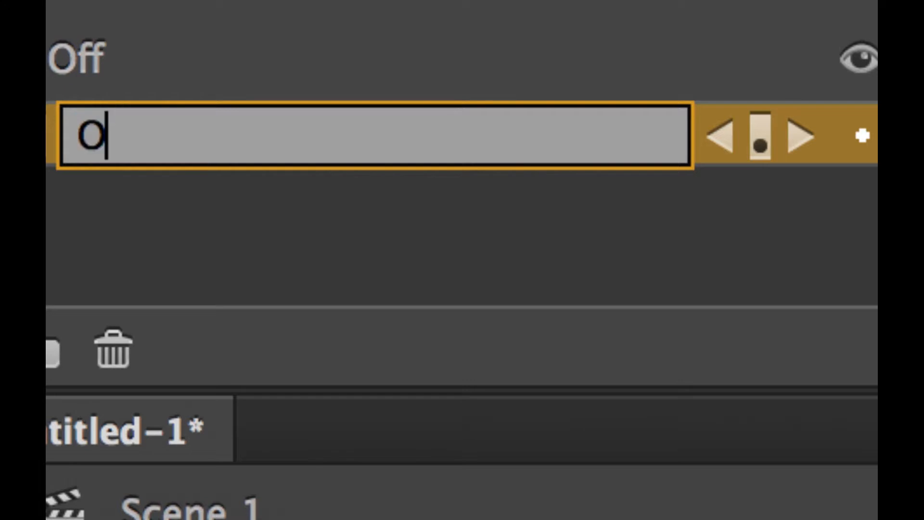
pyautogui.write('-images')
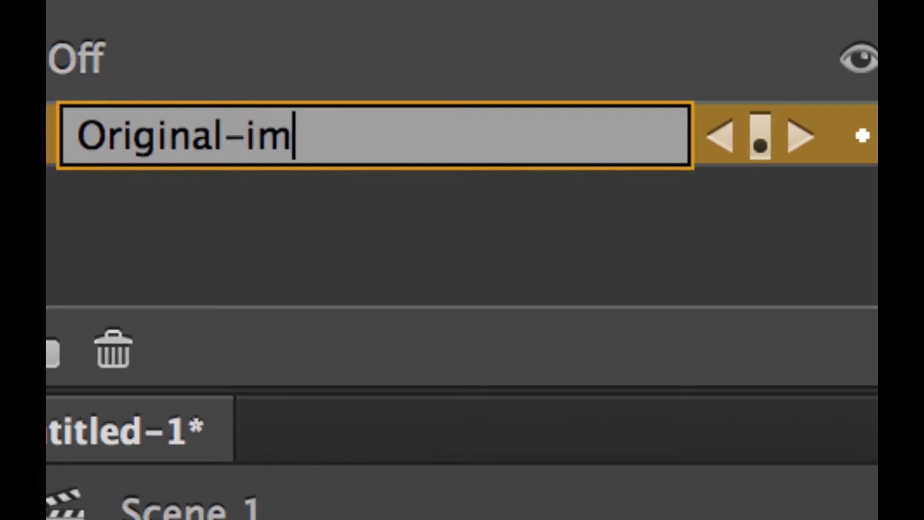
pyautogui.press('Return')
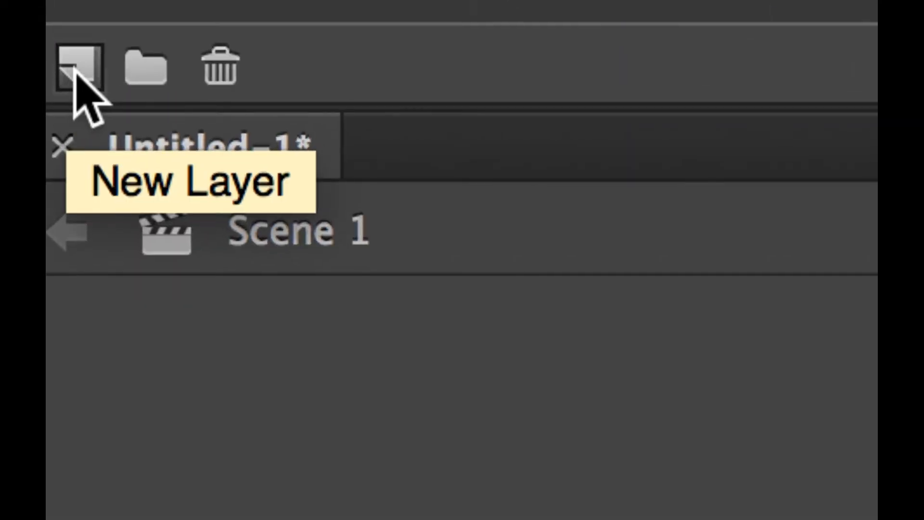
# Add a new layer above it and rename it with the player's name.
pyautogui.click(69, 82)
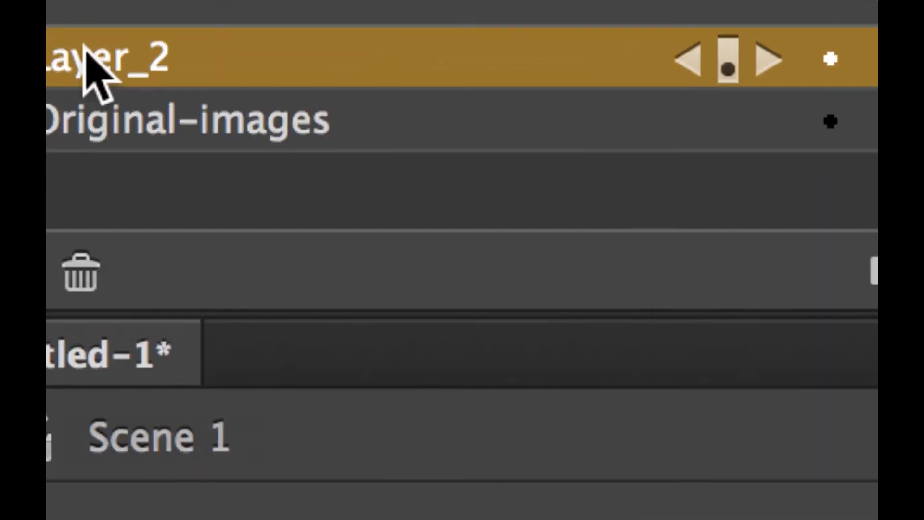
pyautogui.doubleClick(89, 59)
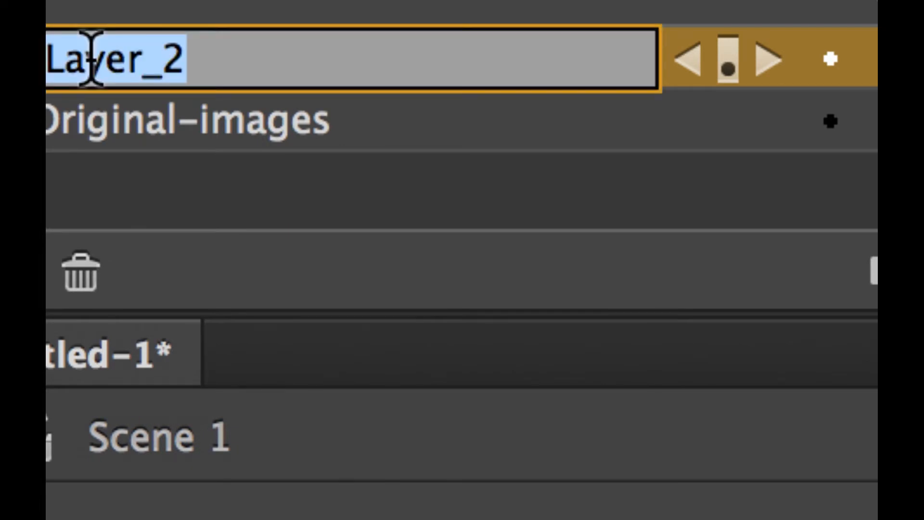
pyautogui.write('Sergio ')
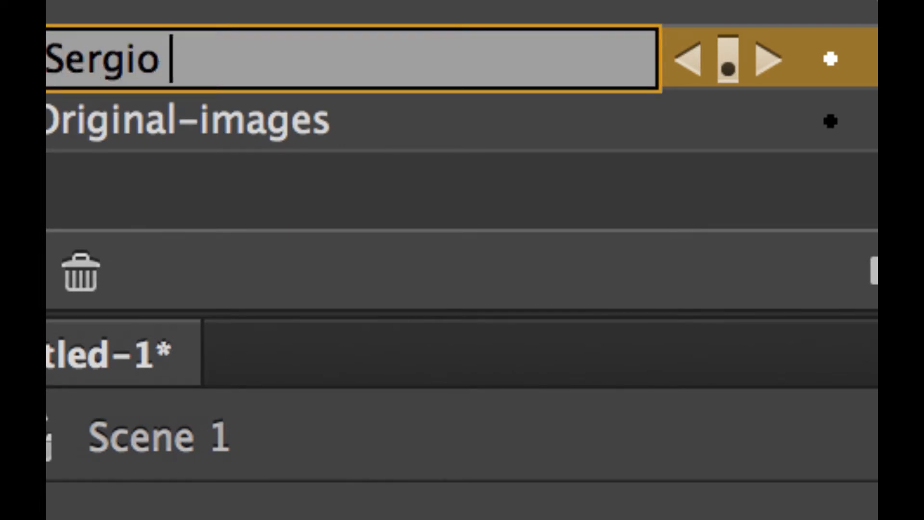
pyautogui.write('Aguero')
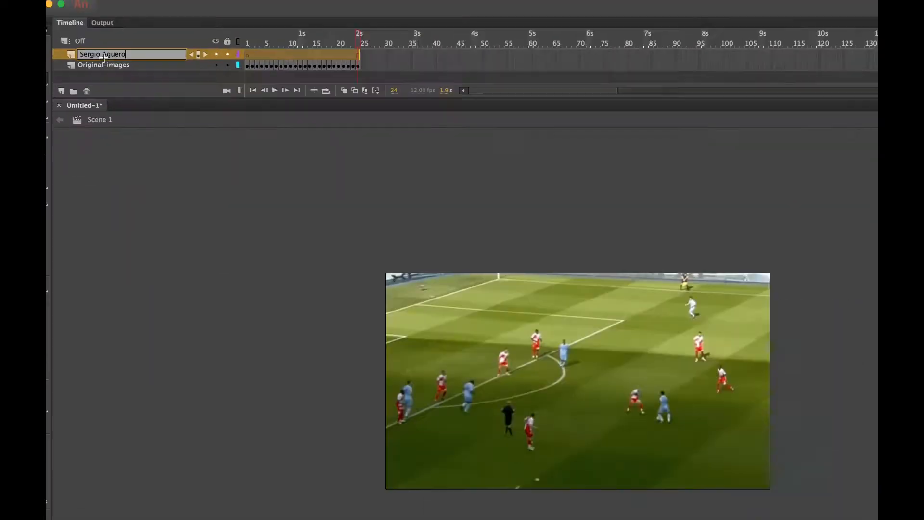
pyautogui.press('Return')
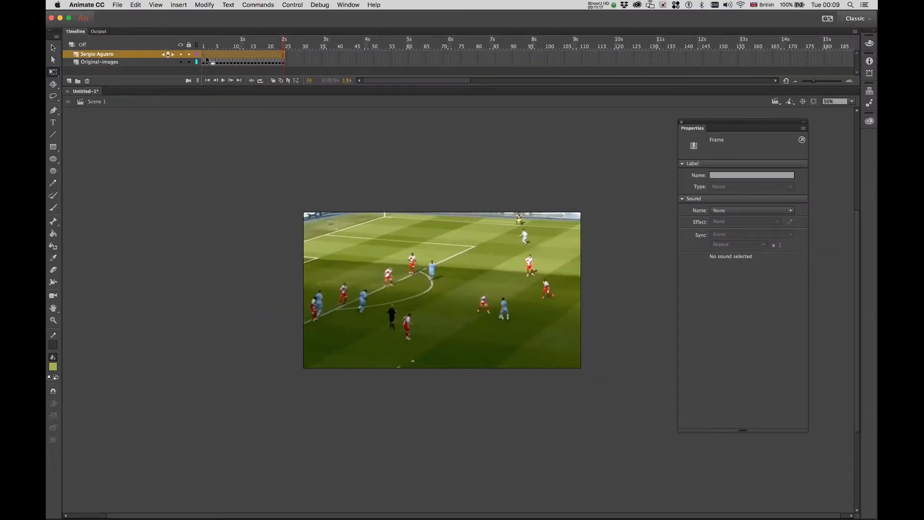
# Zoom to 100%, select frames 1–24 on the player layer, and convert them to blank keyframes.
pyautogui.press('super+1')
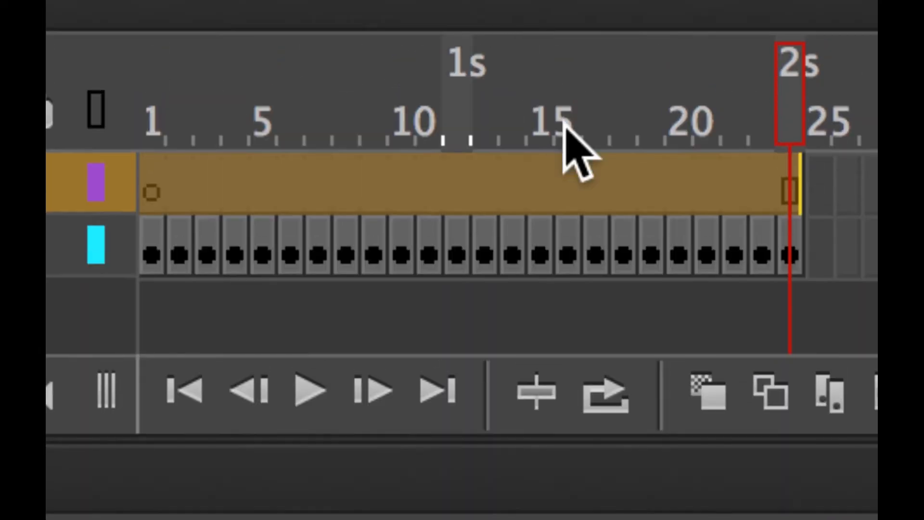
pyautogui.click(161, 186)
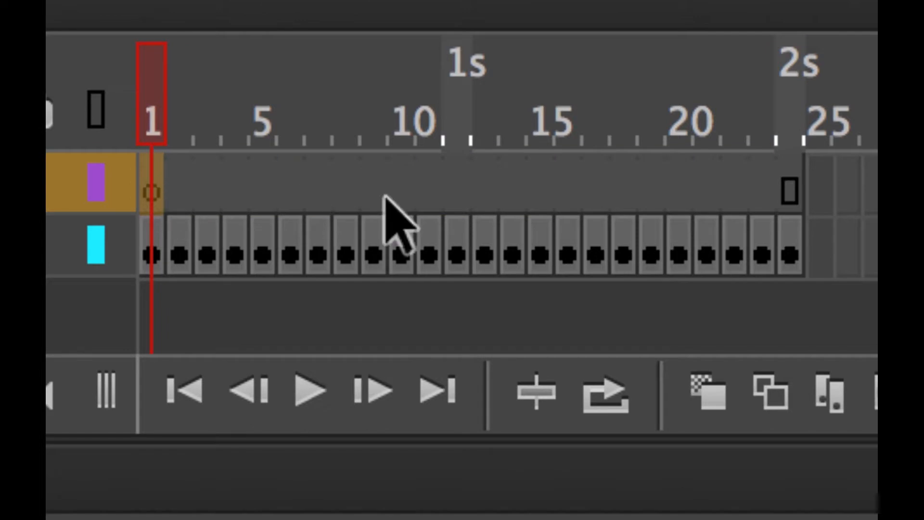
pyautogui.click(789, 191)
pyautogui.moveTo(789, 191); pyautogui.dragTo(481, 182)
pyautogui.click(160, 190)
pyautogui.rightClick(481, 181)
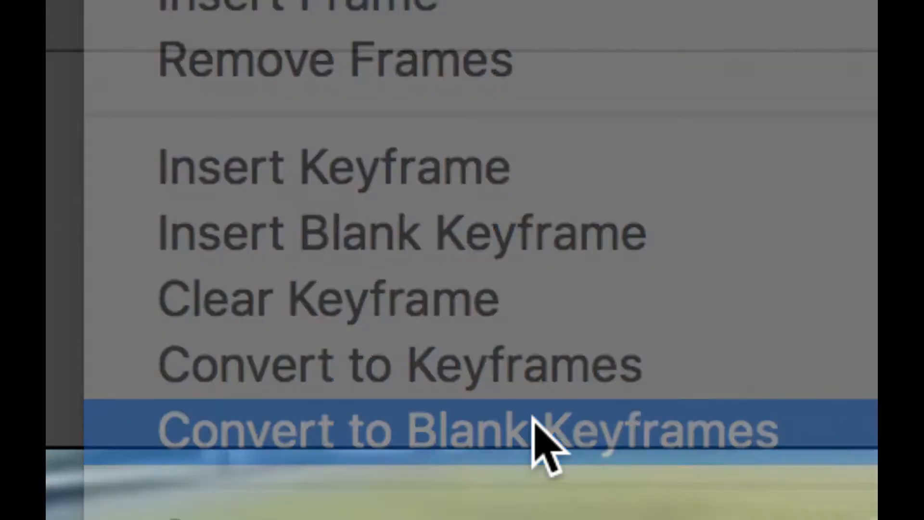
pyautogui.click(535, 424)
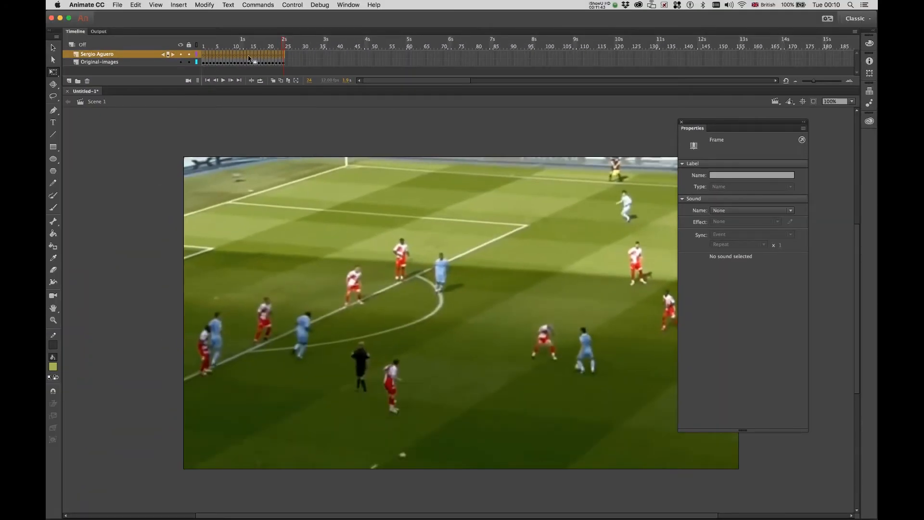
# Return the playhead to frame 1 and zoom the stage to 400% on the players.
pyautogui.moveTo(284, 41); pyautogui.dragTo(190, 32)
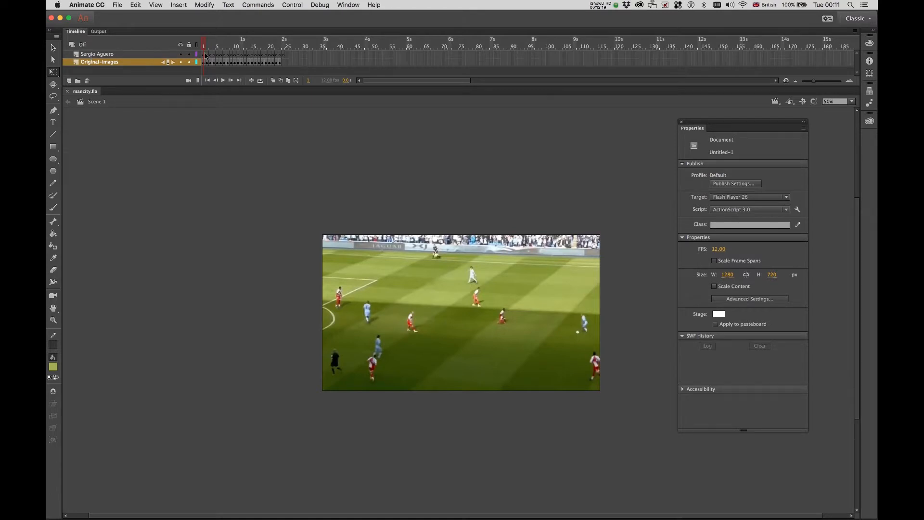
pyautogui.press('super+equal')
pyautogui.press('super+equal')
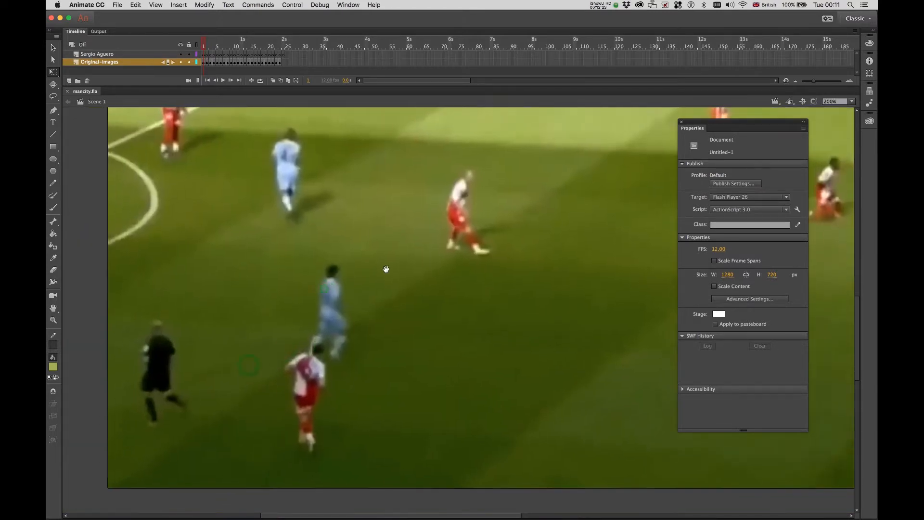
pyautogui.press('super+equal')
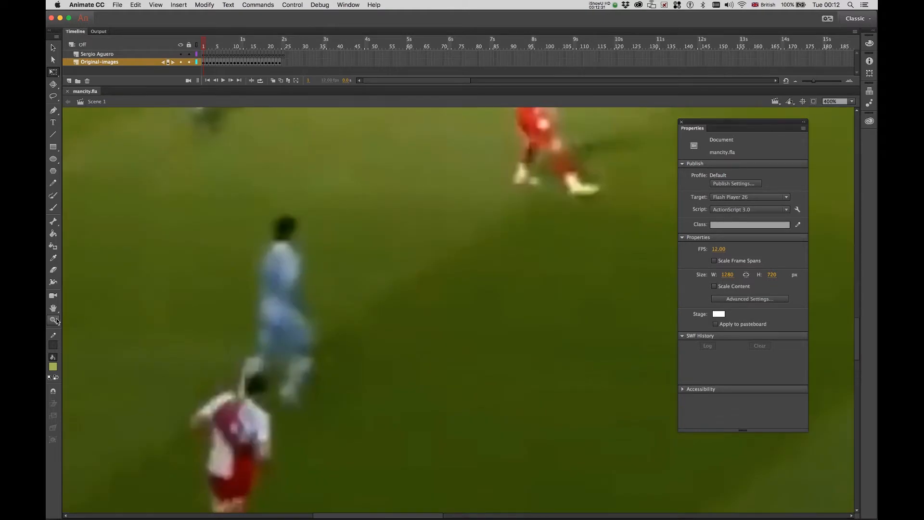
# Sample the dark colour of the player's head with the Eyedropper.
pyautogui.click(53, 208)
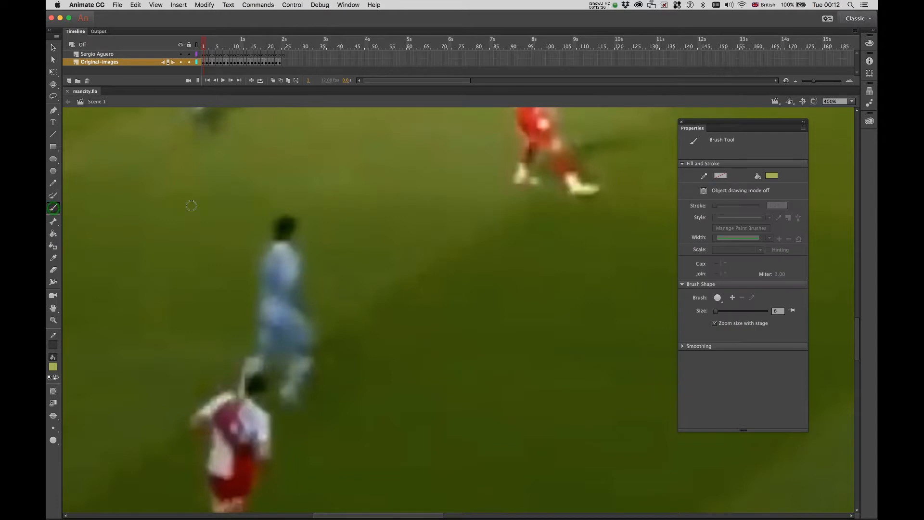
pyautogui.press('i')
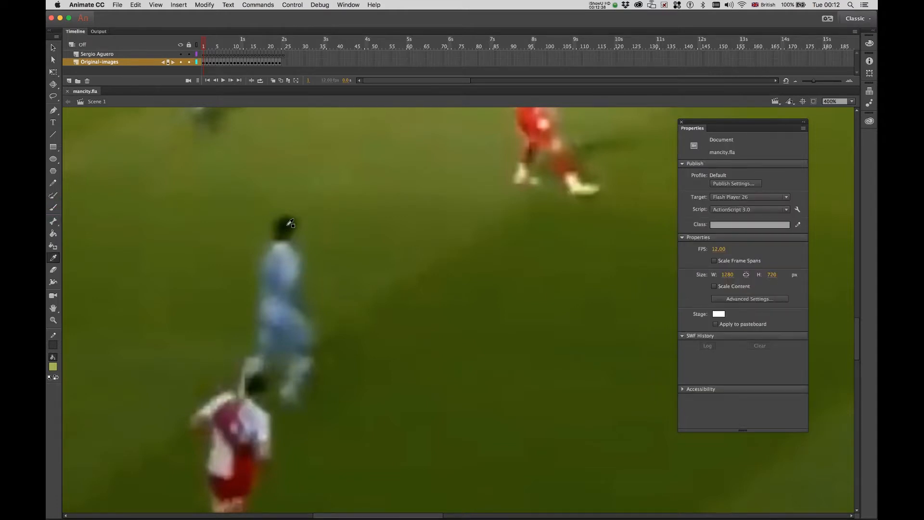
pyautogui.click(290, 222)
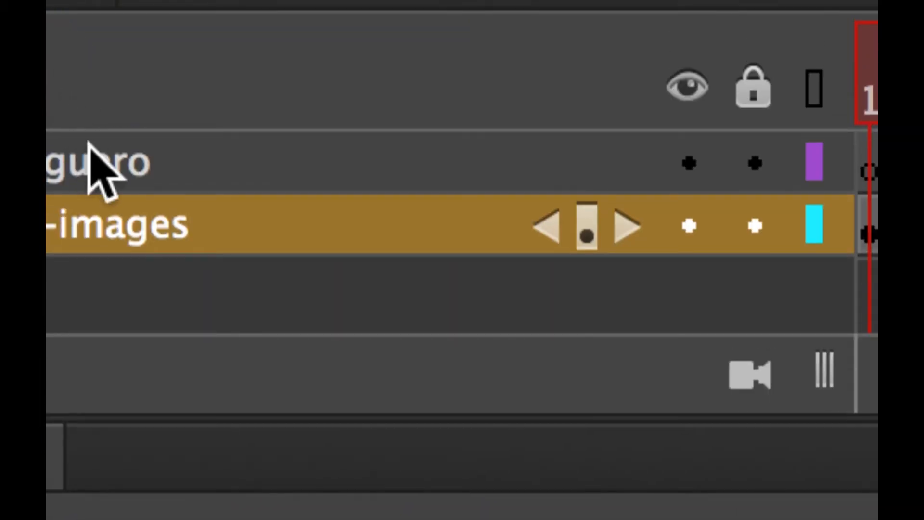
# Lock the Original-images layer against edits.
pyautogui.click(89, 144)
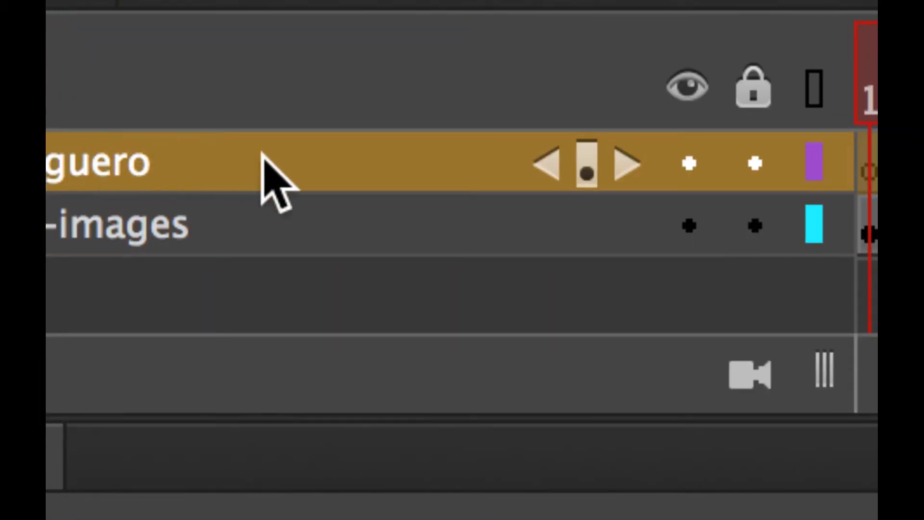
pyautogui.click(251, 204)
pyautogui.click(754, 230)
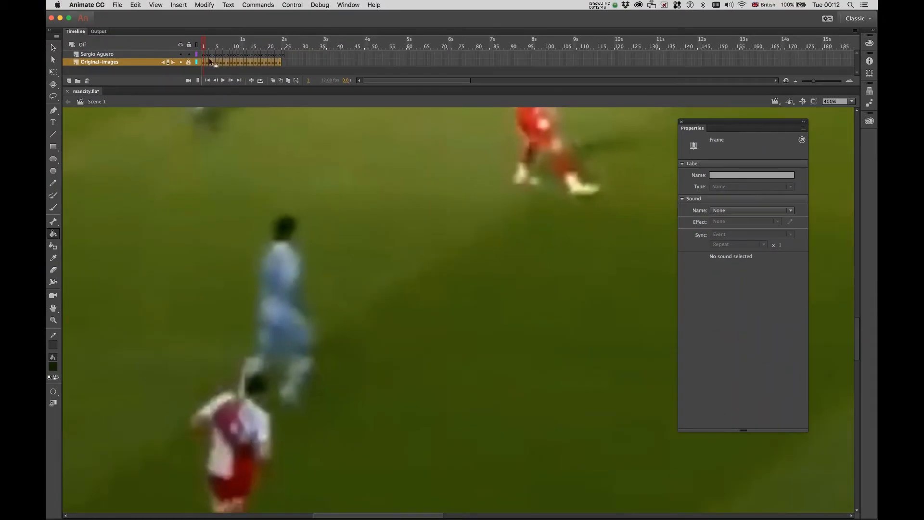
# On frame 1 of the player layer, sample the dark hair colour as the brush fill.
pyautogui.click(206, 56)
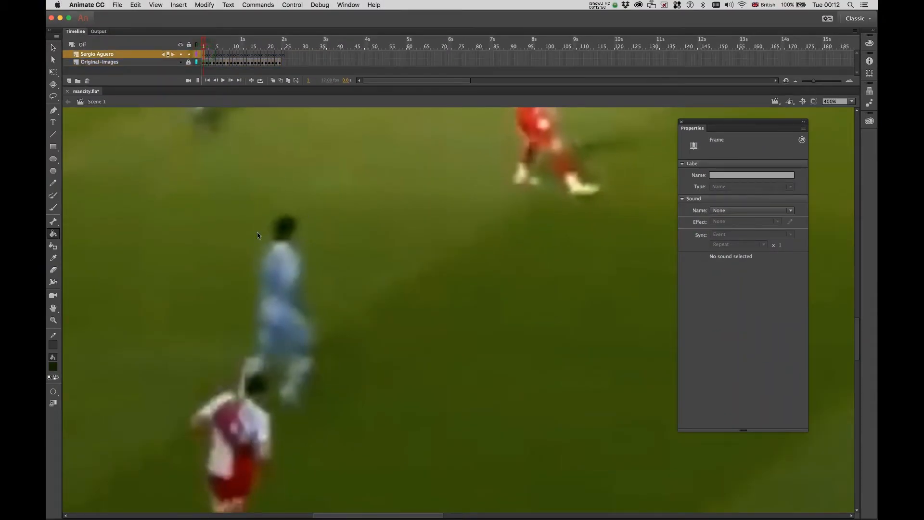
pyautogui.click(53, 208)
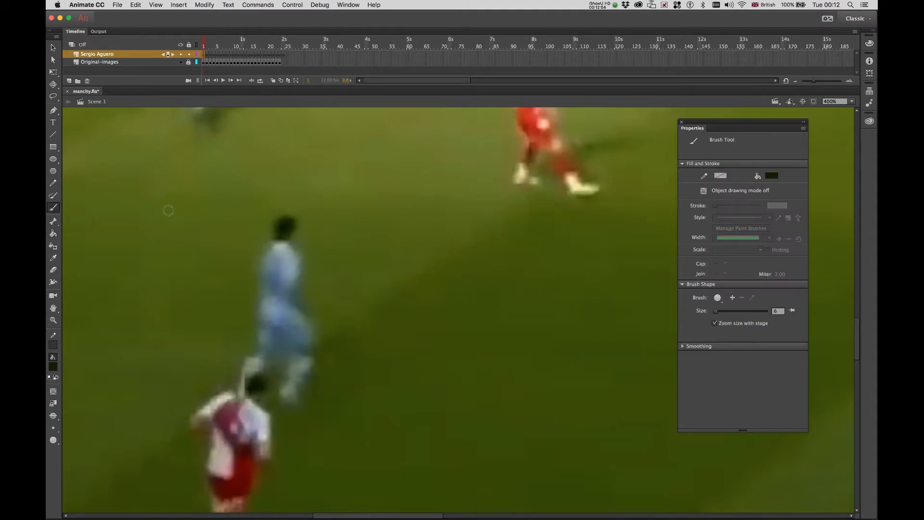
pyautogui.press('i')
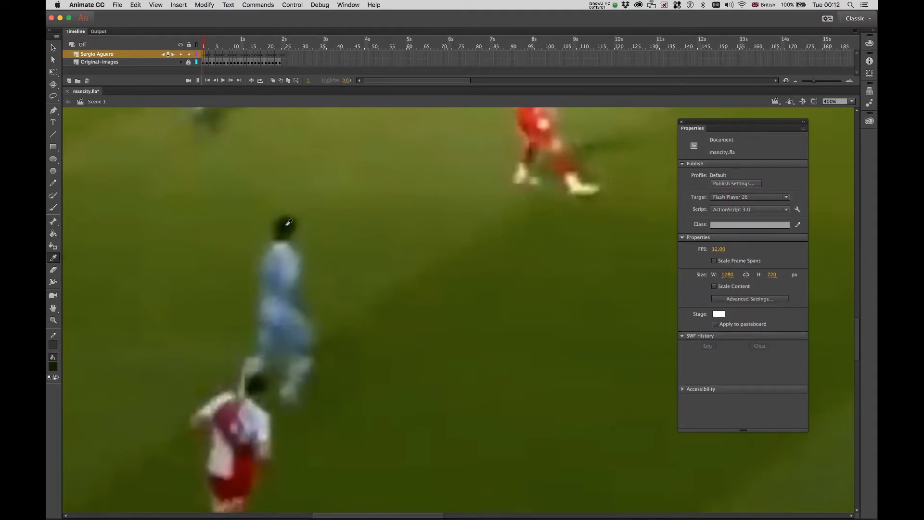
pyautogui.click(286, 224)
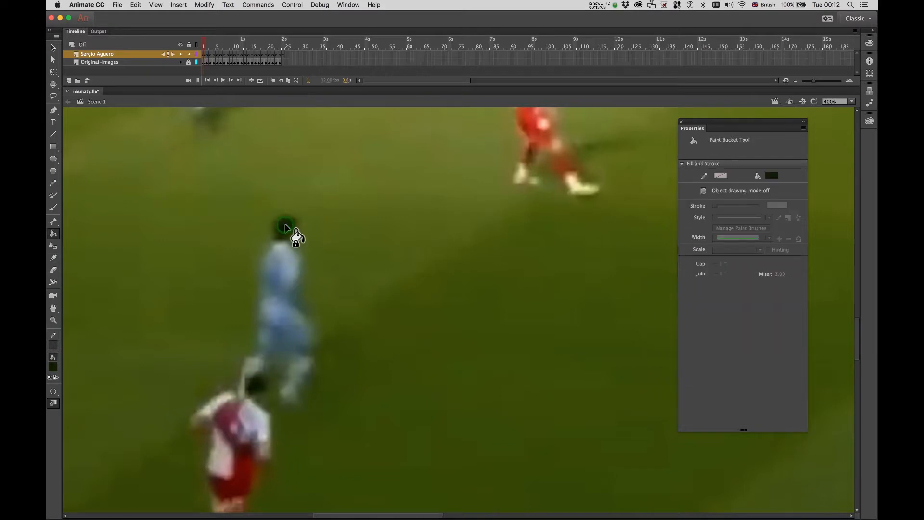
# Brush the player's head dark, then paint the upper body and torso in sampled light blue.
pyautogui.press('b')
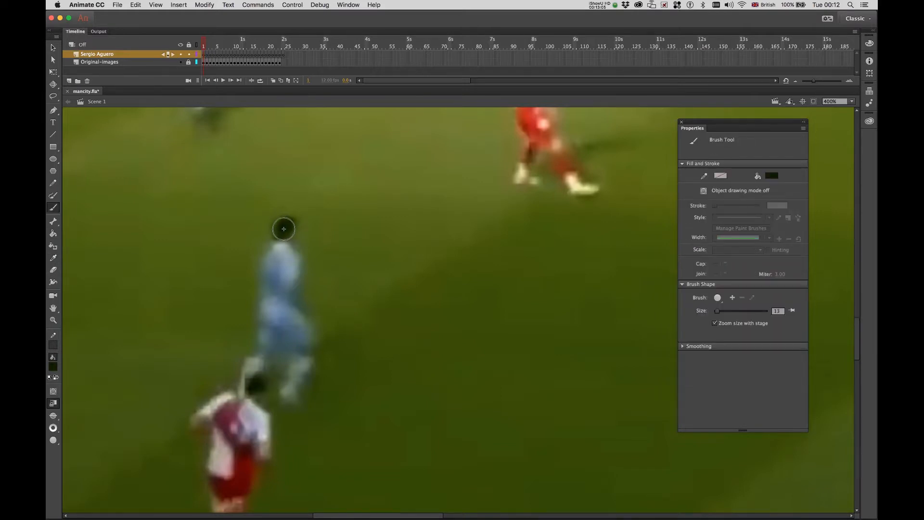
pyautogui.moveTo(286, 229); pyautogui.dragTo(283, 227)
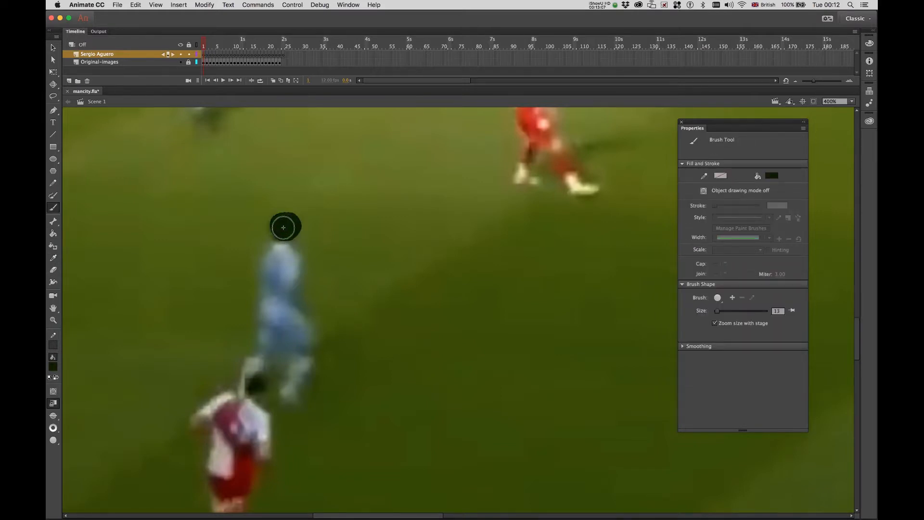
pyautogui.press('i')
pyautogui.click(288, 256)
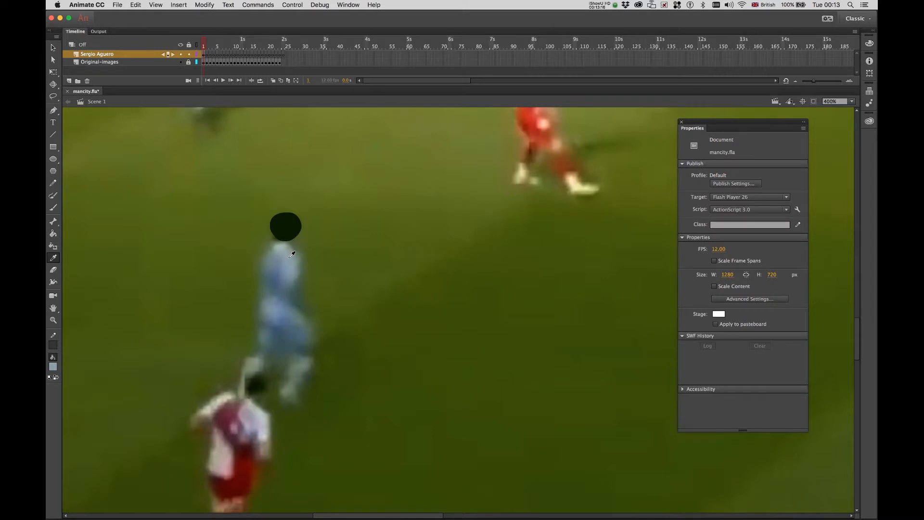
pyautogui.press('b')
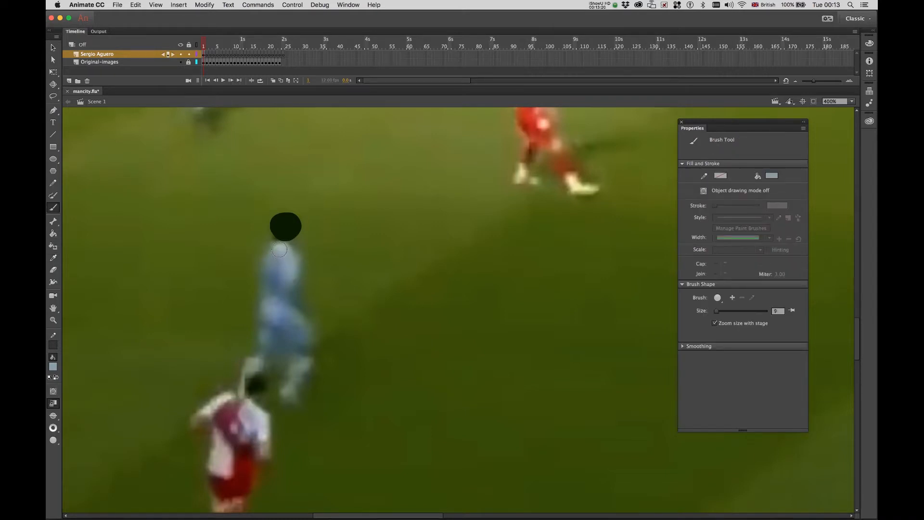
pyautogui.moveTo(280, 249)
pyautogui.mouseDown()
pyautogui.moveTo(287, 289)
pyautogui.moveTo(279, 251)
pyautogui.moveTo(274, 291)
pyautogui.moveTo(305, 341)
pyautogui.moveTo(282, 299)
pyautogui.moveTo(268, 342)
pyautogui.moveTo(259, 309)
pyautogui.moveTo(276, 256)
pyautogui.moveTo(279, 331)
pyautogui.moveTo(290, 347)
pyautogui.moveTo(275, 305)
pyautogui.moveTo(306, 349)
pyautogui.mouseUp()
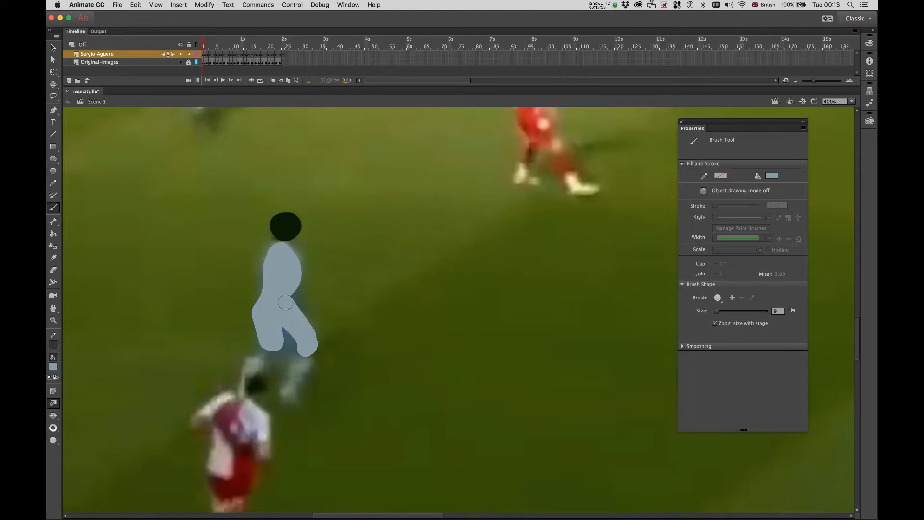
pyautogui.moveTo(285, 278)
pyautogui.mouseDown()
pyautogui.moveTo(293, 274)
pyautogui.moveTo(288, 293)
pyautogui.mouseUp()
# Paint the player's lower right leg light blue.
pyautogui.press('i')
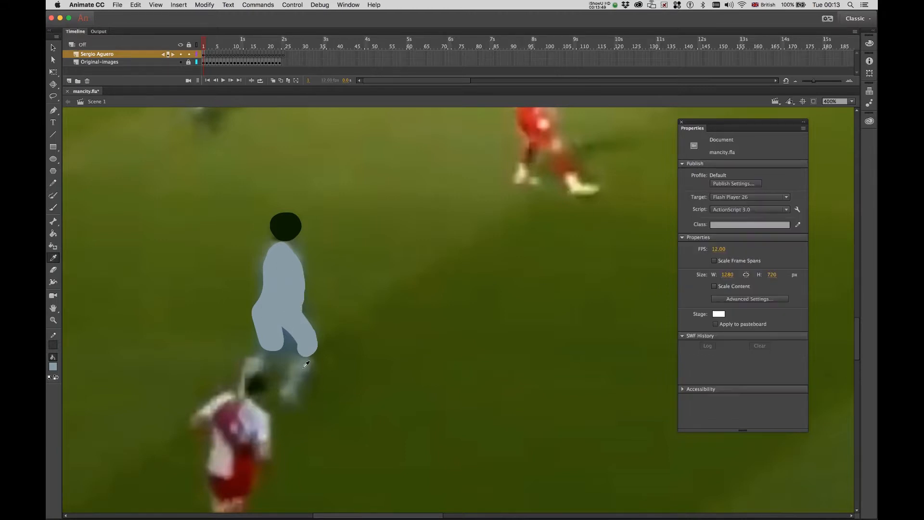
pyautogui.click(304, 366)
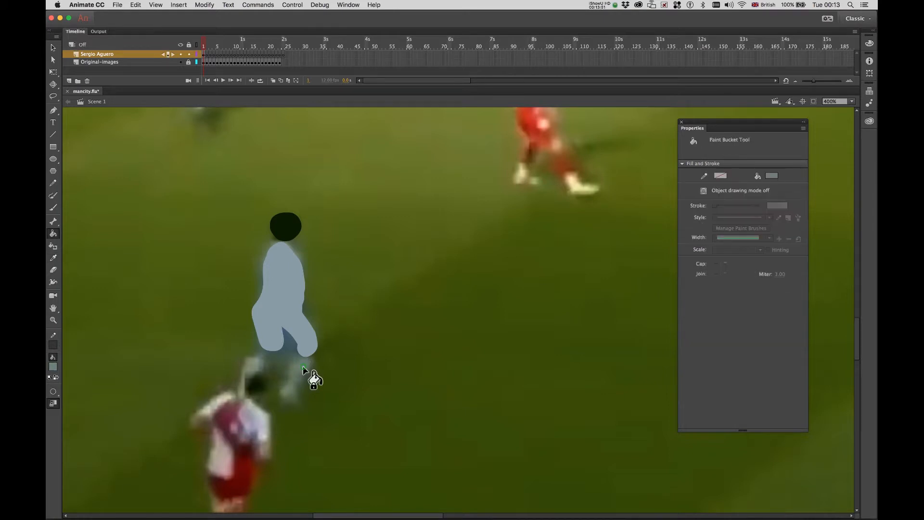
pyautogui.press('b')
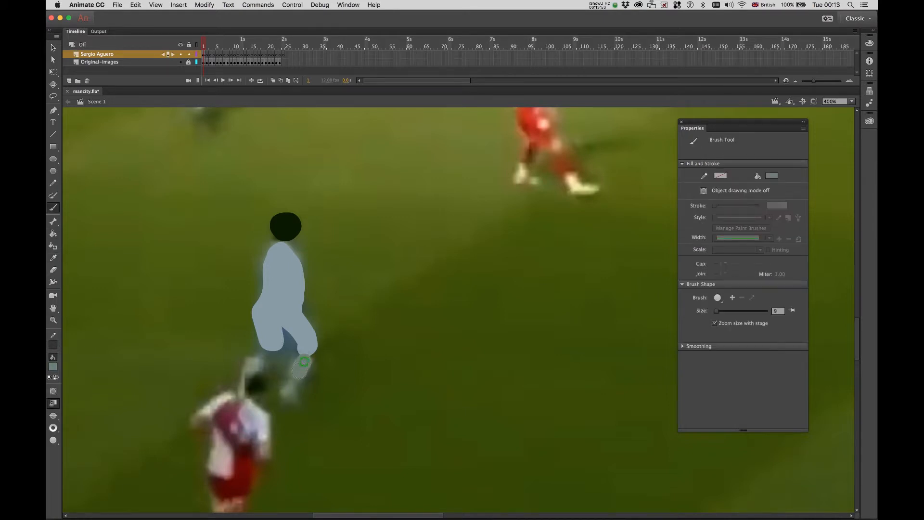
pyautogui.moveTo(304, 361)
pyautogui.mouseDown()
pyautogui.moveTo(293, 394)
pyautogui.moveTo(302, 364)
pyautogui.moveTo(272, 374)
pyautogui.mouseUp()
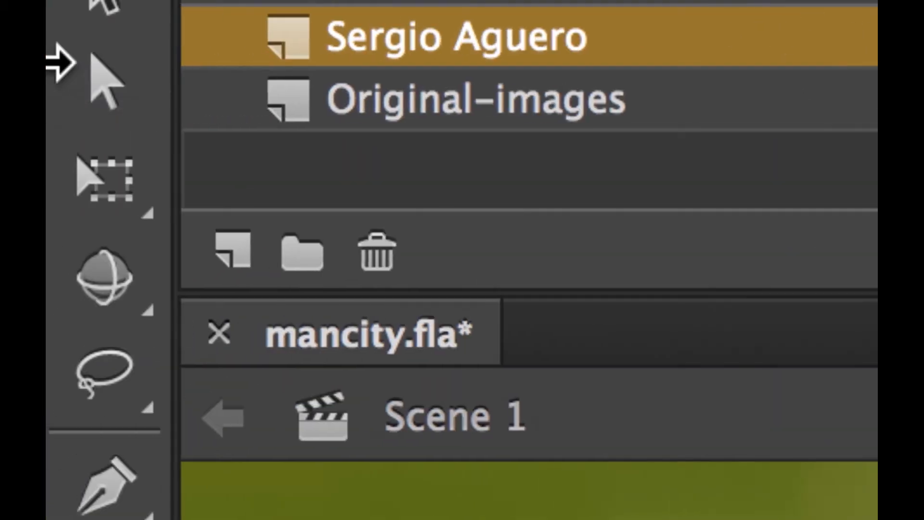
# Rename the football layer to 'football pitch'.
pyautogui.scroll(2, 440, 113)
pyautogui.click(453, 108)
pyautogui.doubleClick(469, 103)
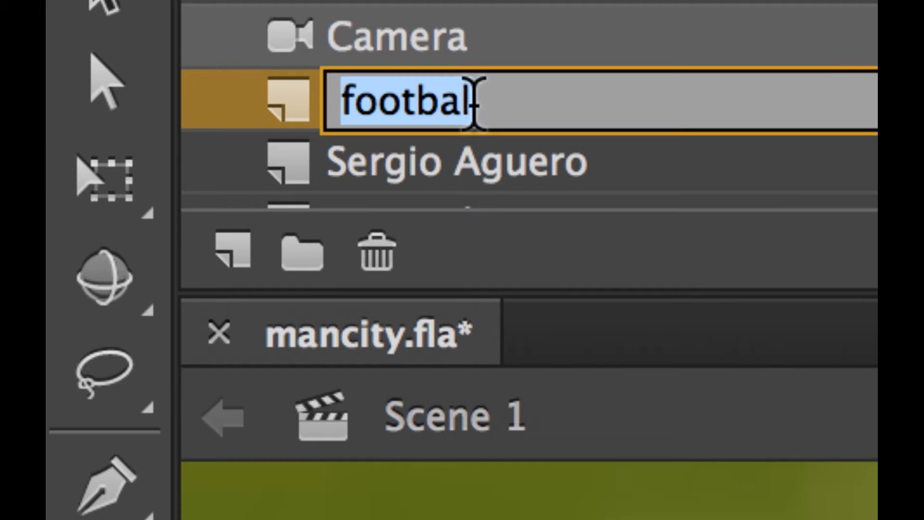
pyautogui.click(472, 103)
pyautogui.write('l')
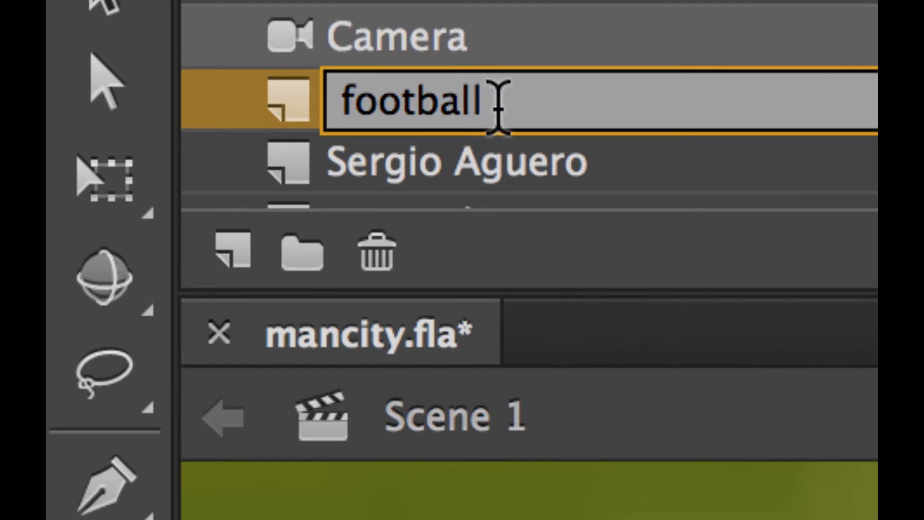
pyautogui.write(' pitch')
pyautogui.press('Return')
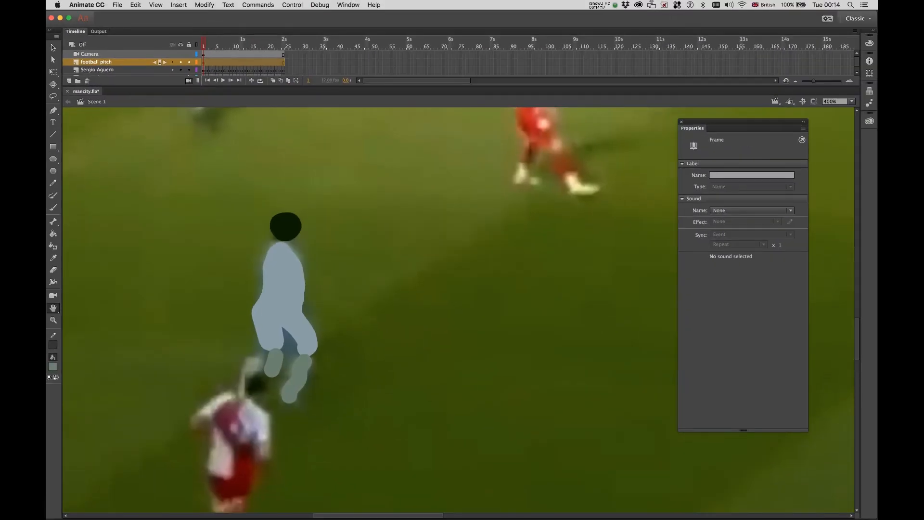
# Delete the Camera layer and select frame 1 of the football pitch layer.
pyautogui.click(108, 56)
pyautogui.rightClick(109, 56)
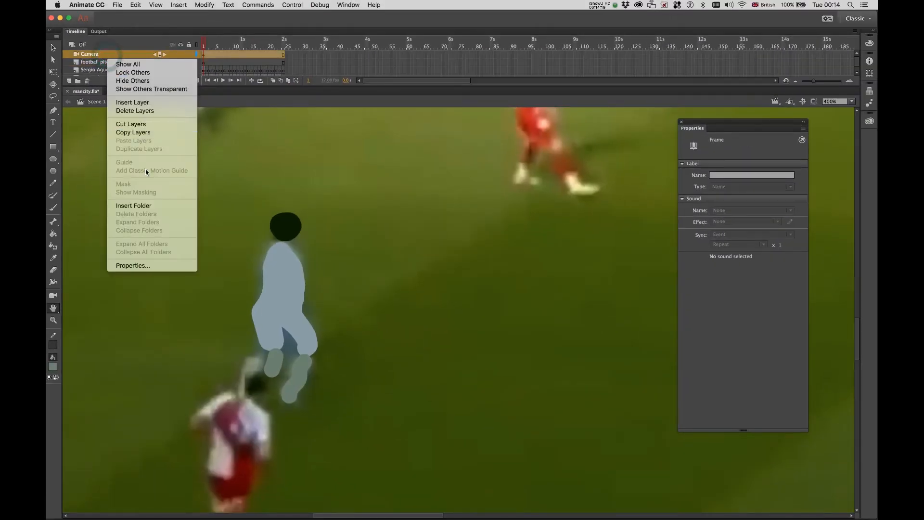
pyautogui.click(128, 111)
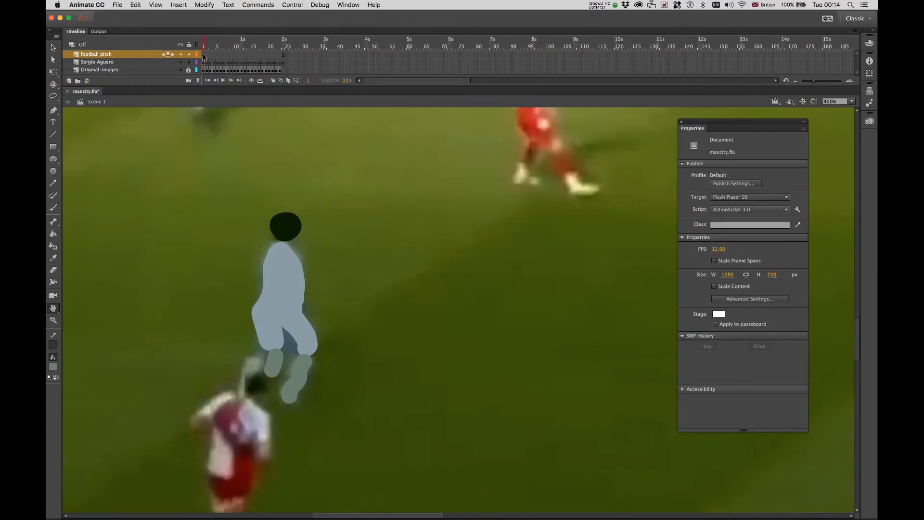
pyautogui.click(203, 56)
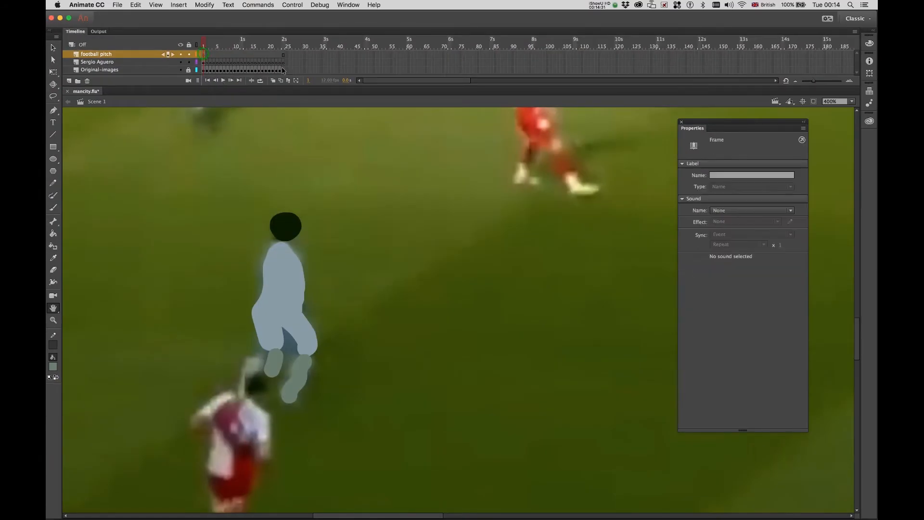
# Convert football pitch frames 1–24 into blank keyframes.
pyautogui.click(283, 56)
pyautogui.rightClick(283, 56)
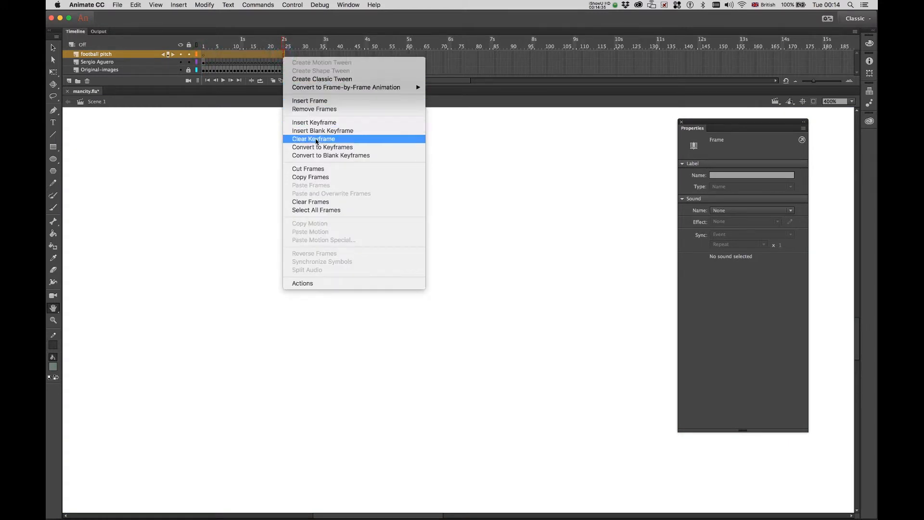
pyautogui.click(319, 155)
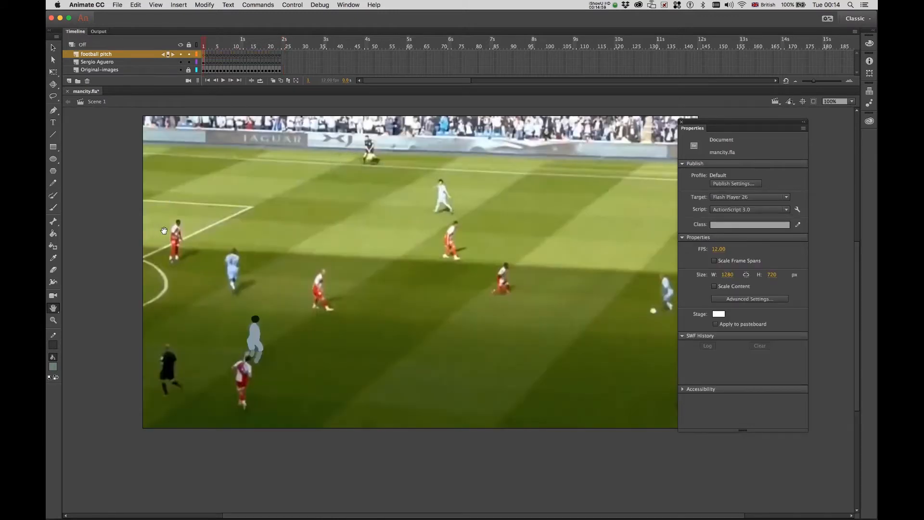
# Lock Sergio Aguero and brush the far touchline in pale yellow #FFFF99.
pyautogui.press('b')
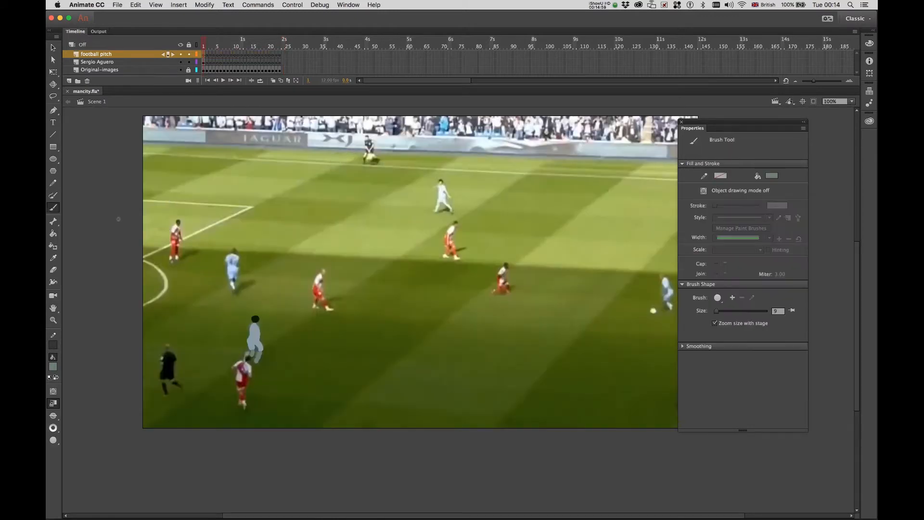
pyautogui.click(53, 368)
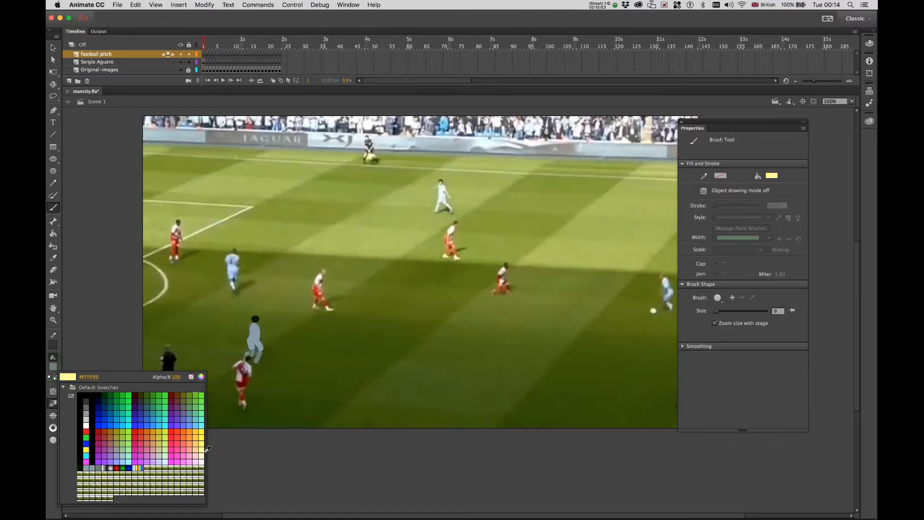
pyautogui.click(202, 450)
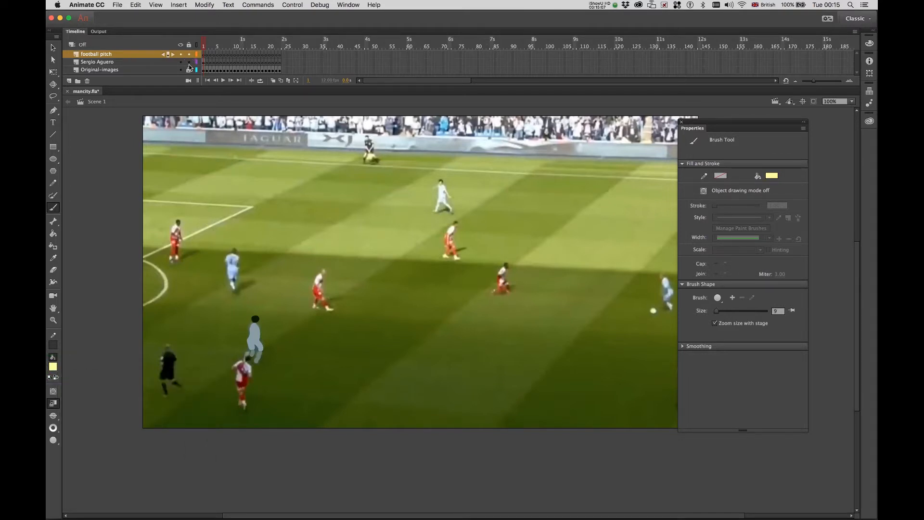
pyautogui.click(189, 62)
pyautogui.click(203, 55)
pyautogui.moveTo(163, 155); pyautogui.dragTo(302, 164)
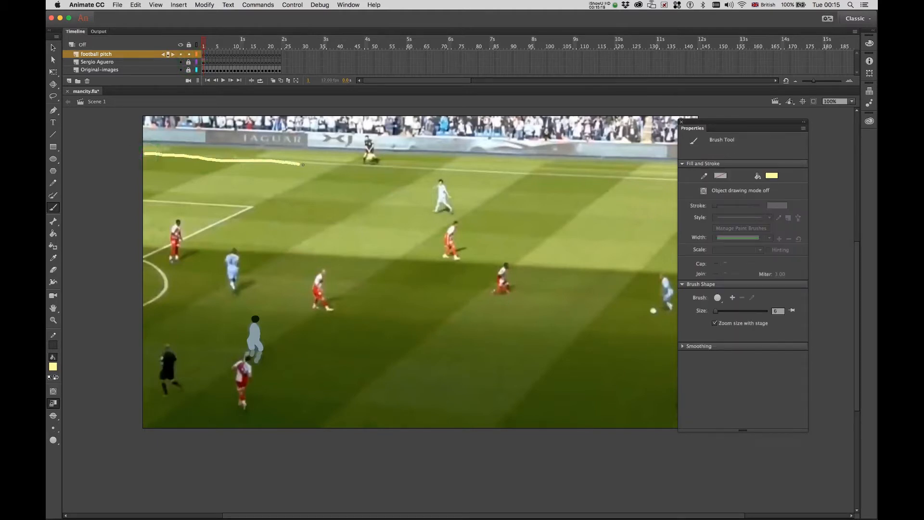
pyautogui.scroll(-1, 447, 170)
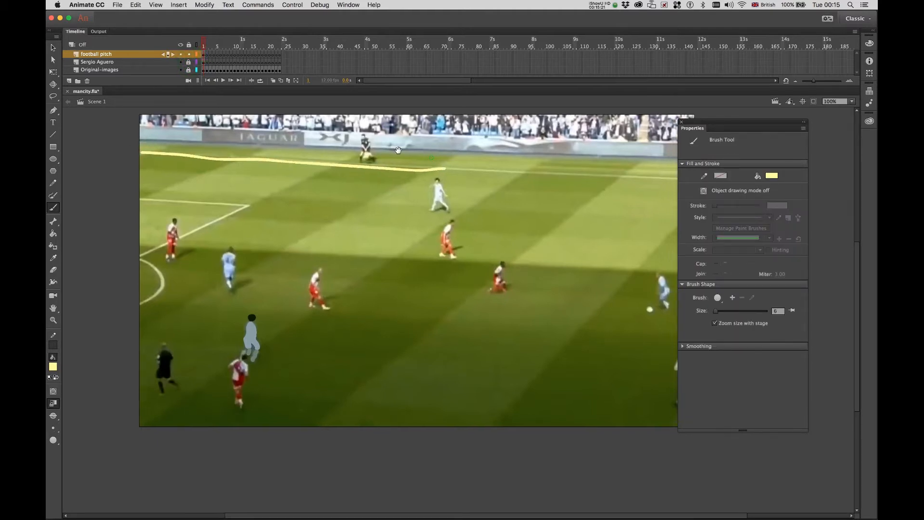
pyautogui.hscroll(5, 433, 159)
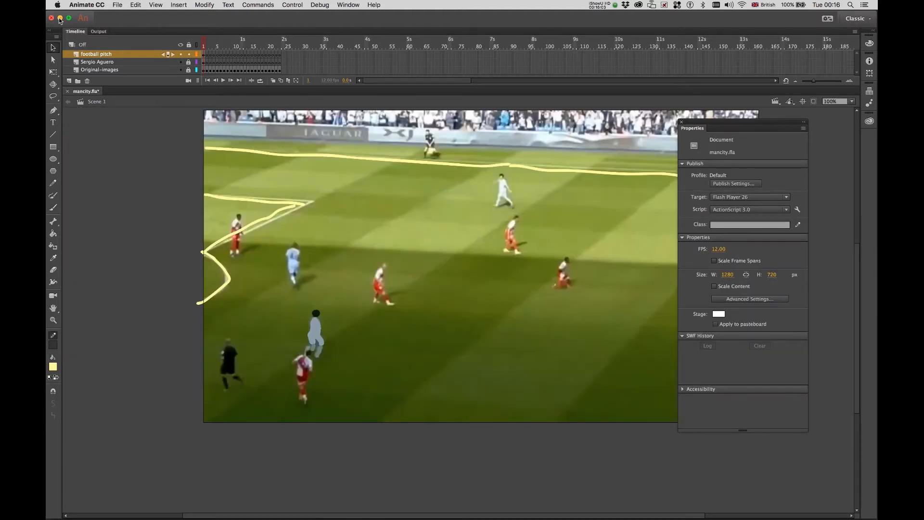
# Preview the animation, then add a new layer named 'green' above football pitch.
pyautogui.press('Return')
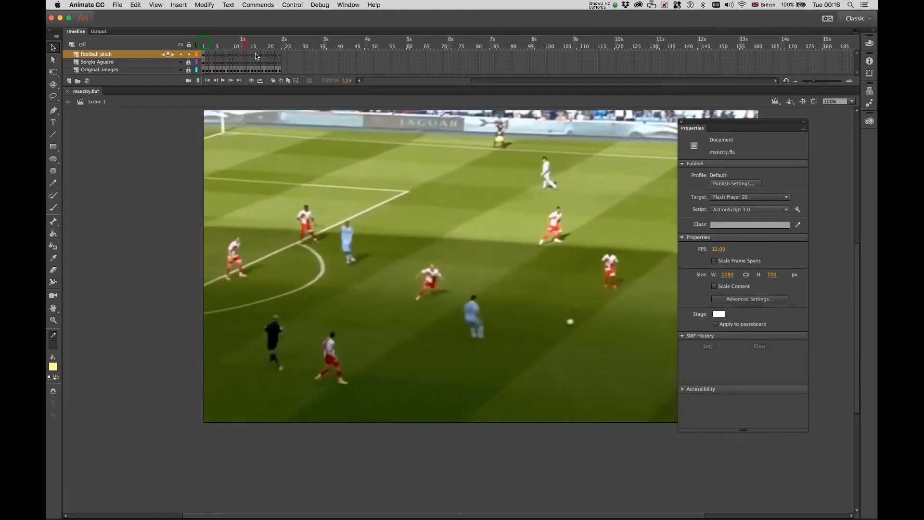
pyautogui.click(201, 44)
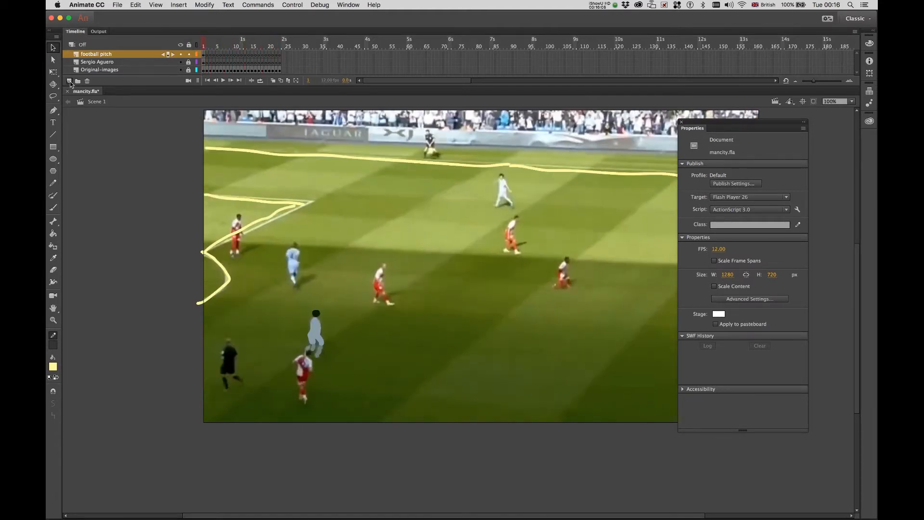
pyautogui.click(69, 81)
pyautogui.doubleClick(85, 56)
pyautogui.write('green')
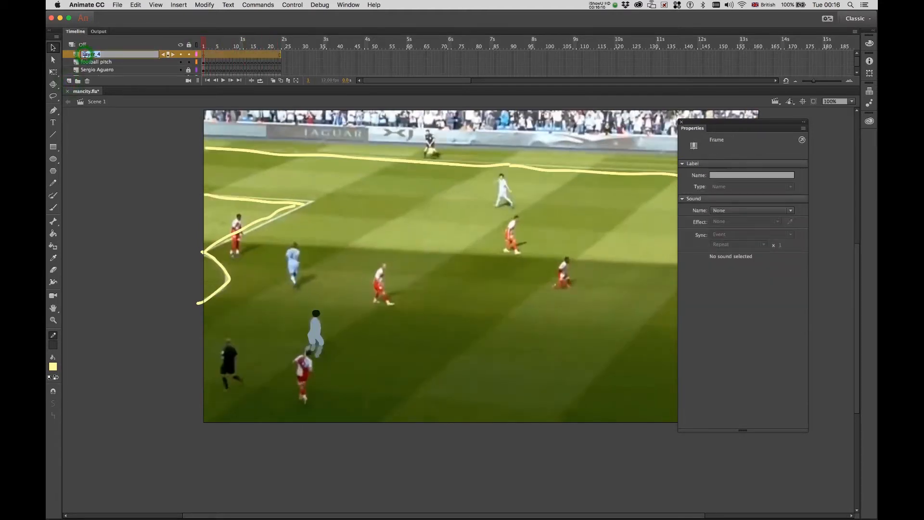
pyautogui.press('Return')
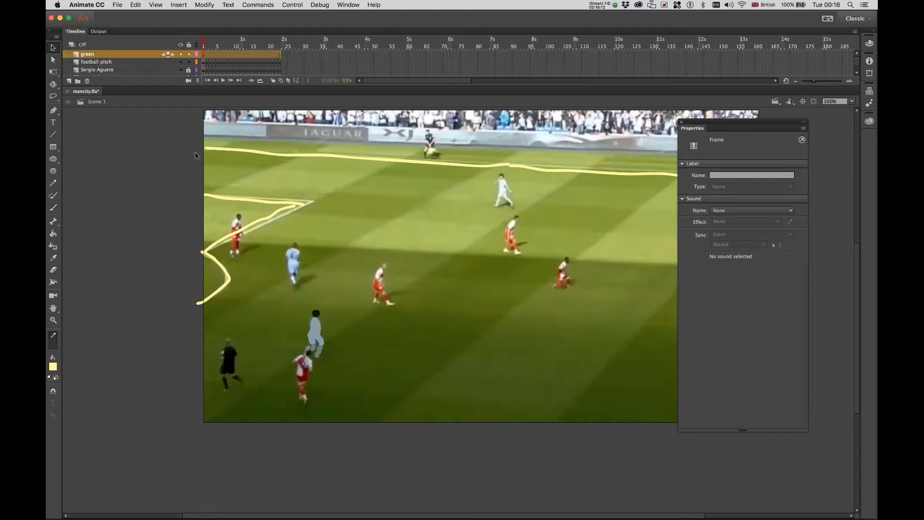
# Draw a stage-sized rectangle on the green layer and fill it green.
pyautogui.moveTo(188, 170); pyautogui.dragTo(154, 189)
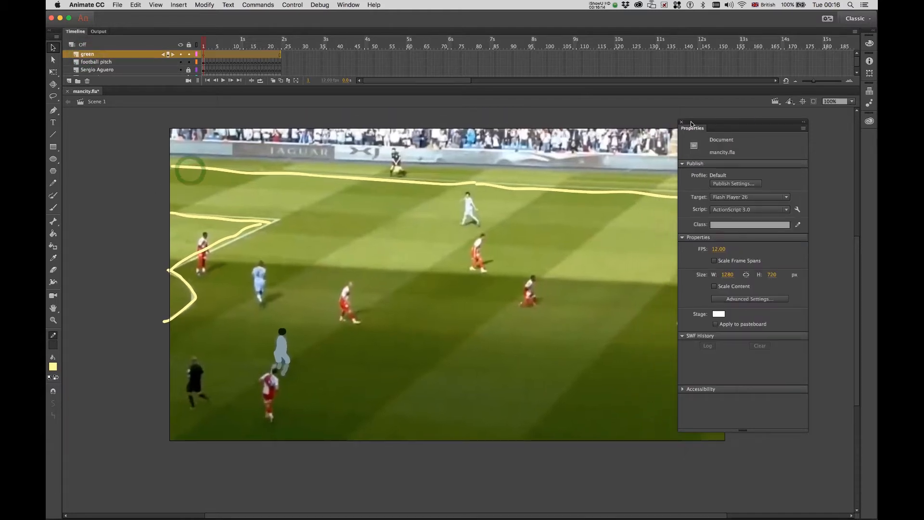
pyautogui.moveTo(694, 122); pyautogui.dragTo(757, 129)
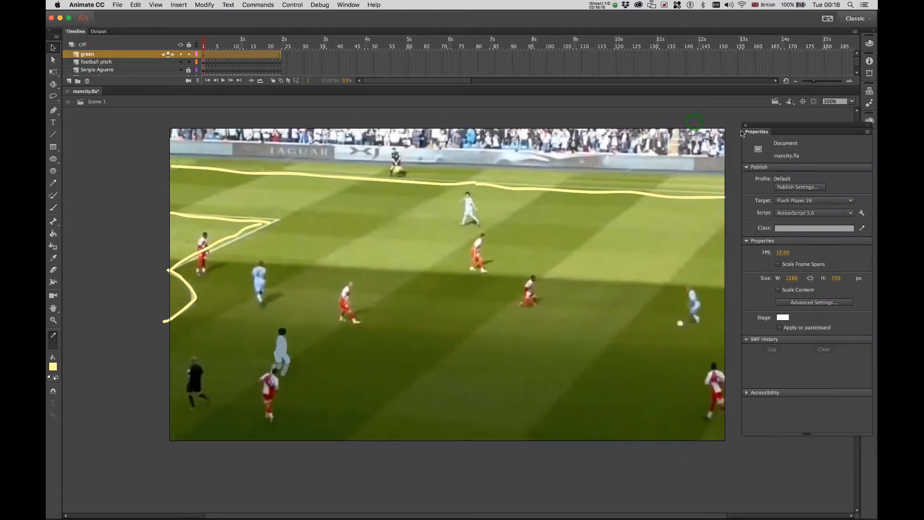
pyautogui.click(52, 147)
pyautogui.moveTo(165, 125); pyautogui.dragTo(724, 442)
pyautogui.click(53, 366)
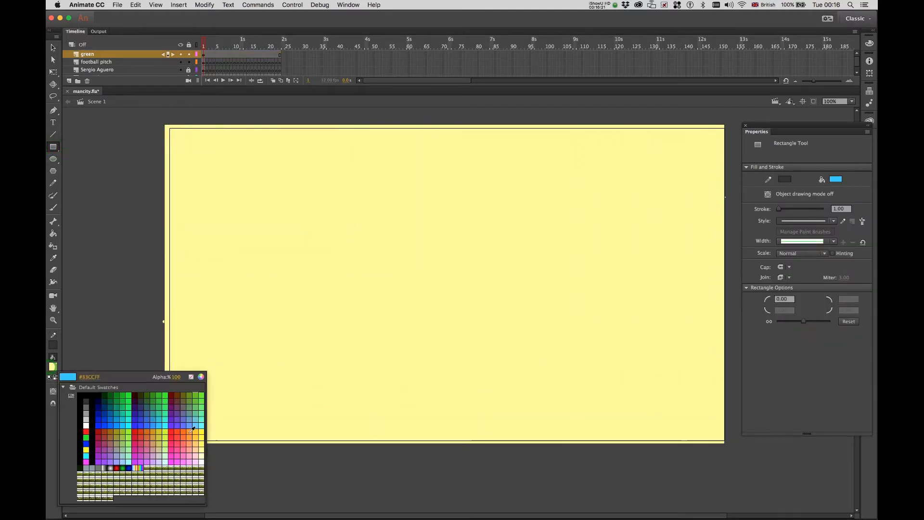
pyautogui.click(194, 407)
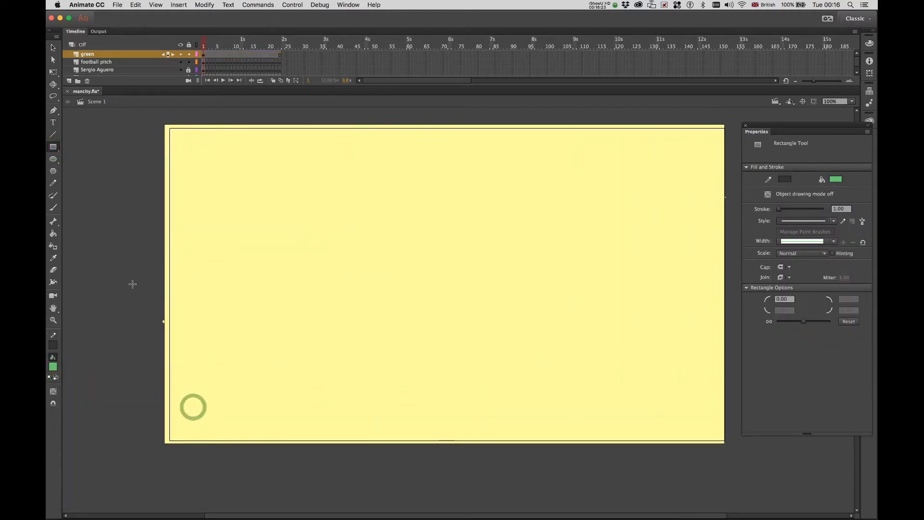
pyautogui.click(53, 234)
pyautogui.click(206, 249)
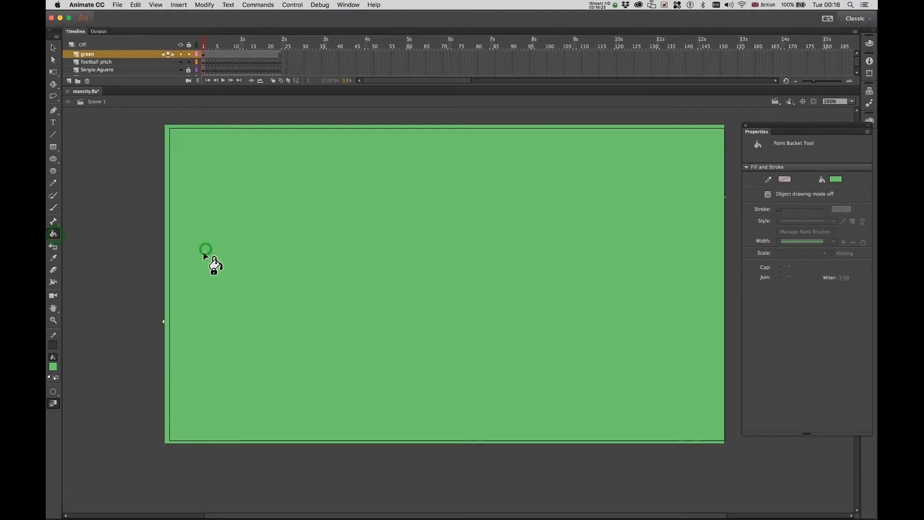
pyautogui.click(94, 55)
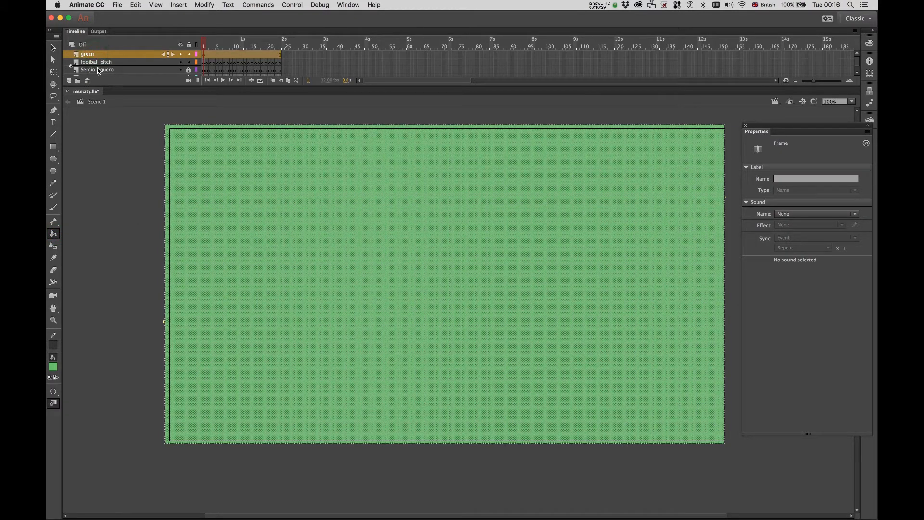
pyautogui.moveTo(98, 71); pyautogui.dragTo(97, 70)
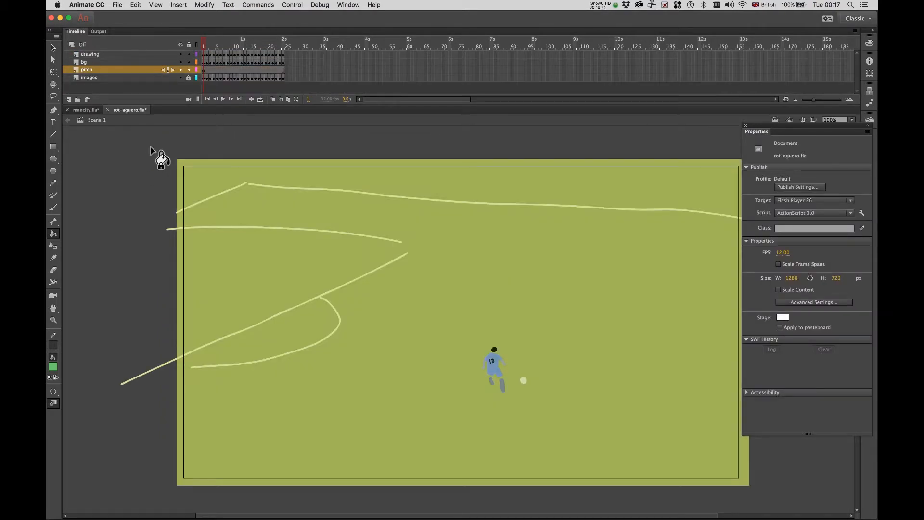
# Hide the drawing, bg and pitch layers and scrub the original images through frame 24.
pyautogui.click(180, 53)
pyautogui.click(181, 62)
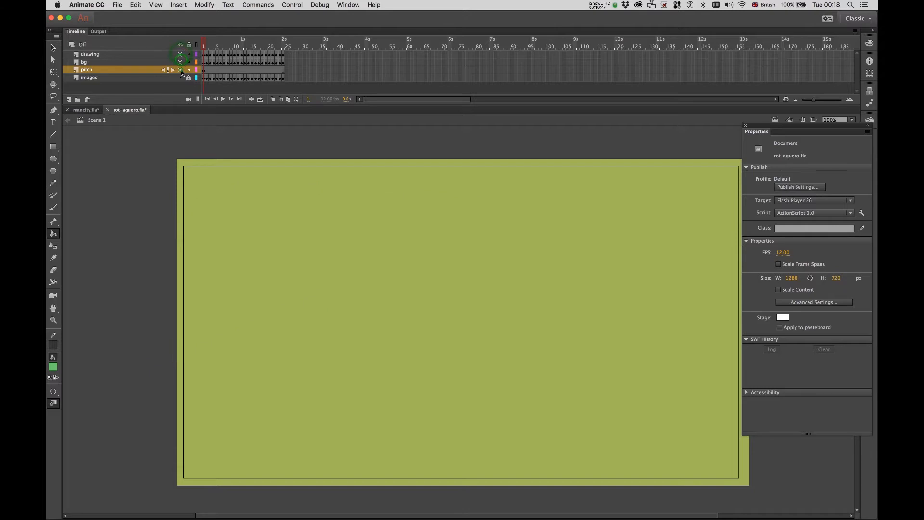
pyautogui.click(180, 70)
pyautogui.click(181, 77)
pyautogui.click(181, 78)
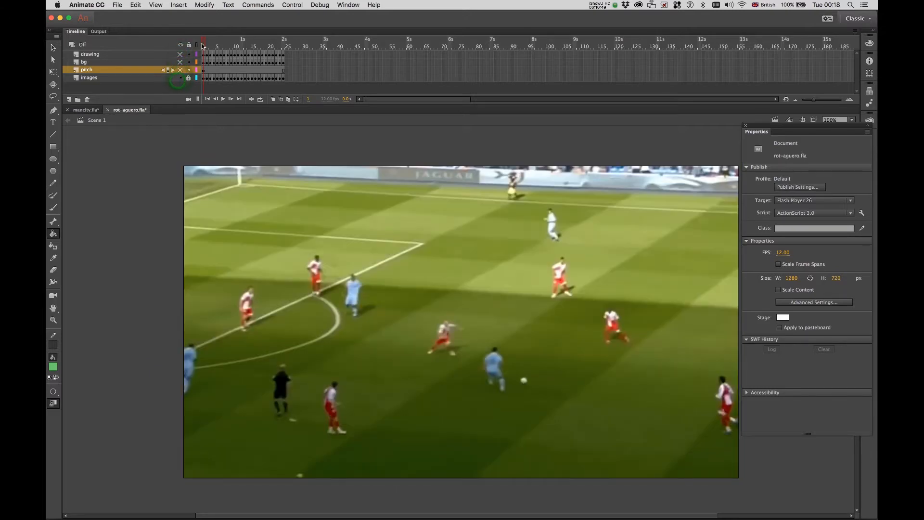
pyautogui.moveTo(202, 39)
pyautogui.mouseDown()
pyautogui.moveTo(294, 64)
pyautogui.moveTo(201, 46)
pyautogui.mouseUp()
# Turn the pitch, bg and drawing layers back on.
pyautogui.click(180, 70)
pyautogui.click(181, 61)
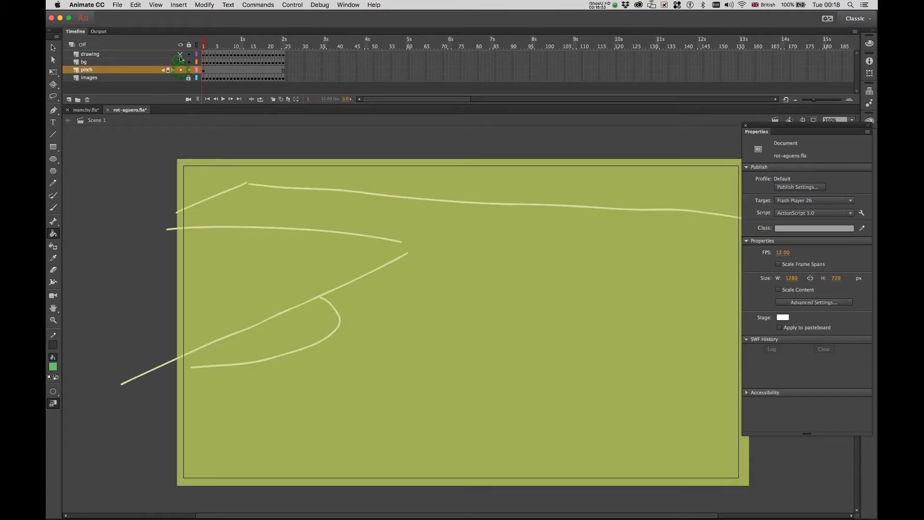
pyautogui.click(180, 54)
# Export the animation as rotoscope-sergio-aguero.mov into rotoscope-tut, then minimise Animate.
pyautogui.click(118, 5)
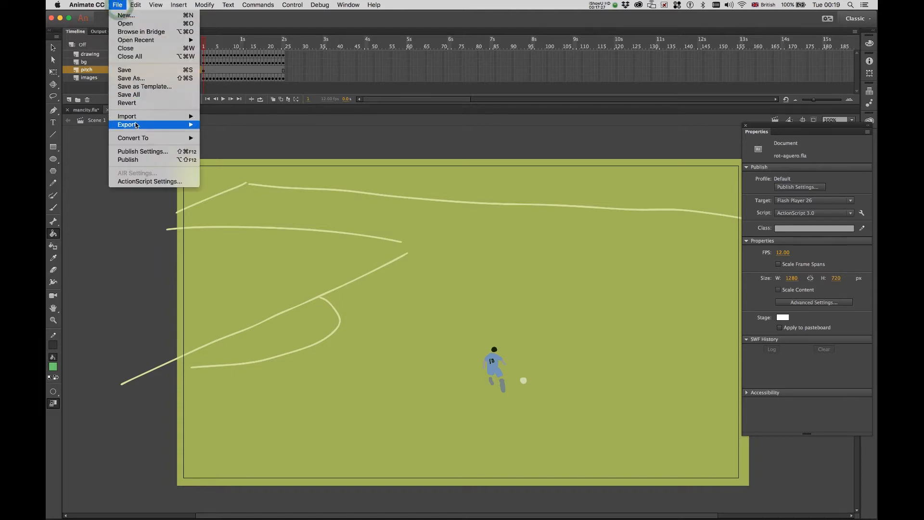
pyautogui.moveTo(137, 126)
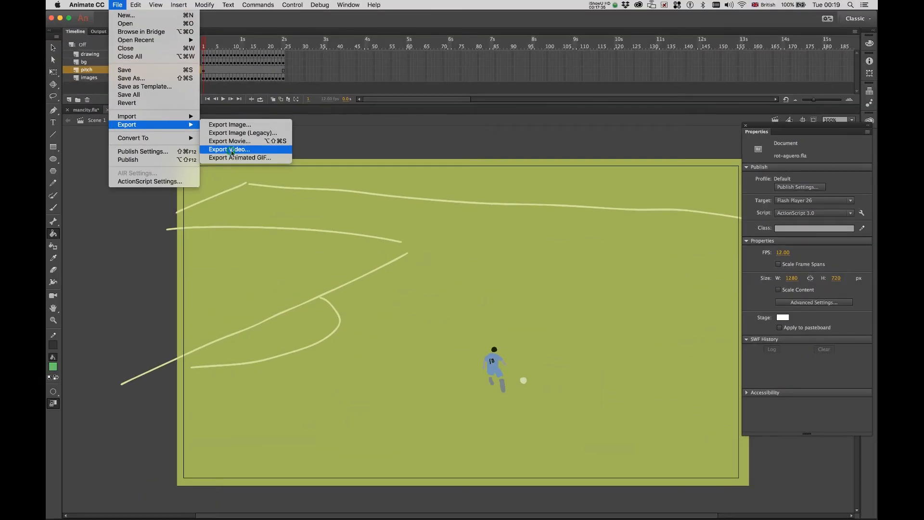
pyautogui.click(229, 146)
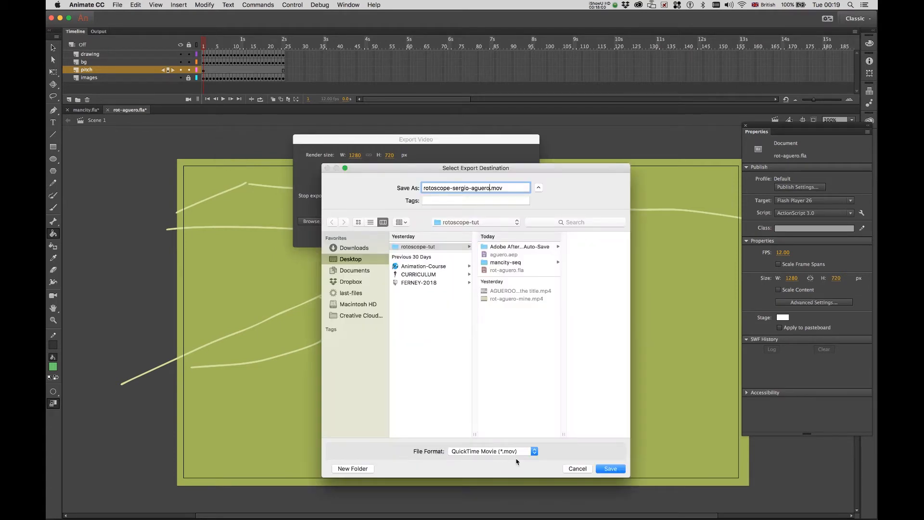
pyautogui.click(612, 469)
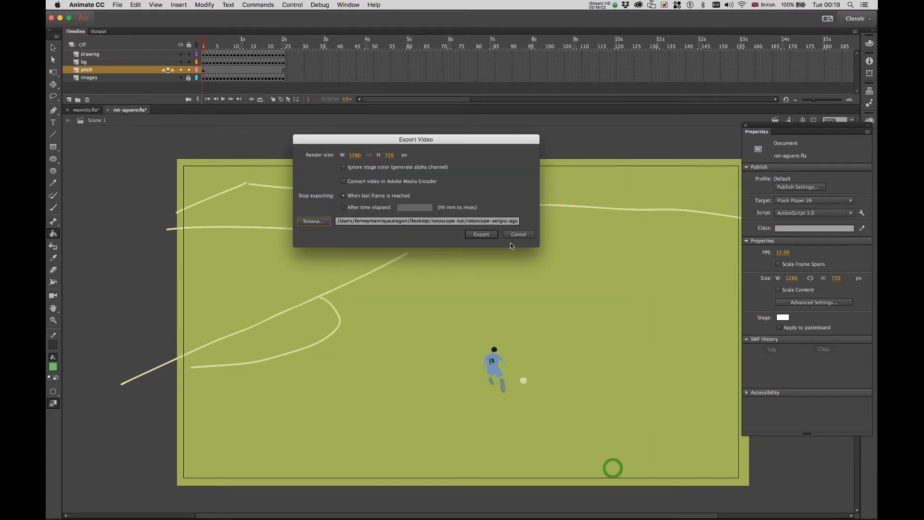
pyautogui.click(481, 234)
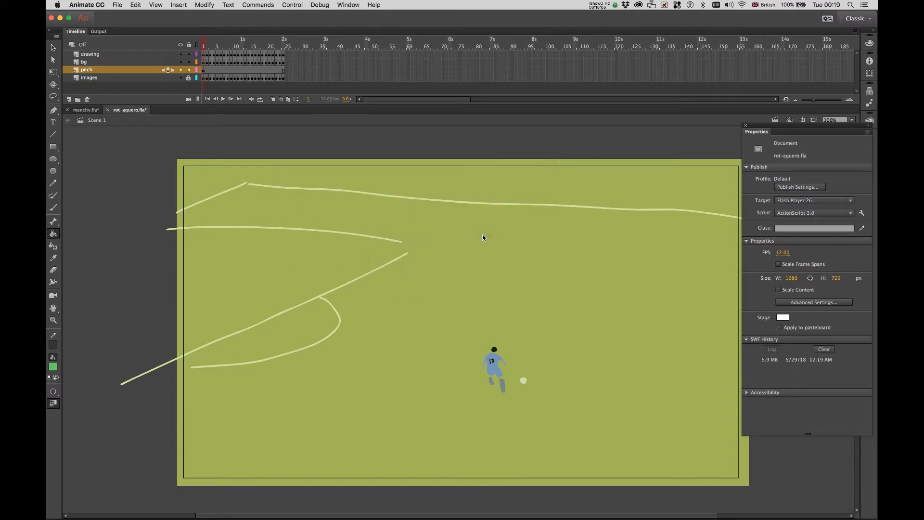
pyautogui.click(60, 19)
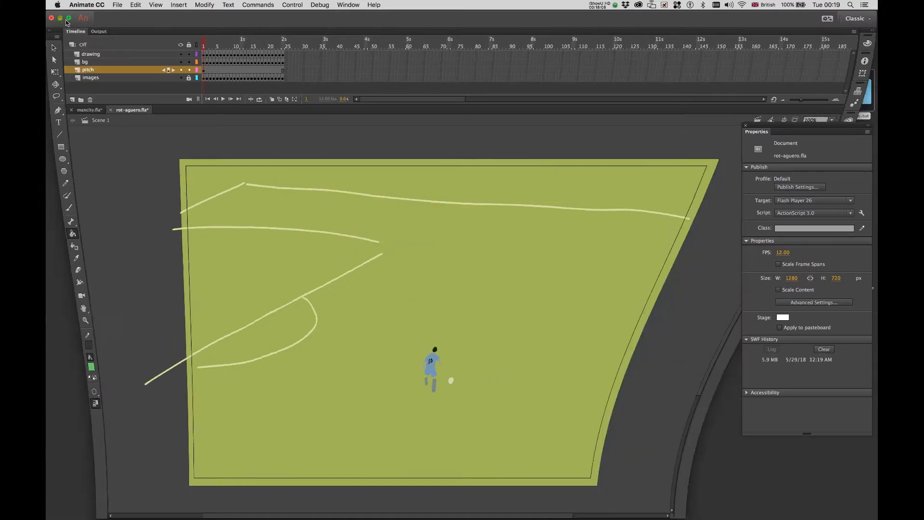
# Open rotoscope-sergio-aguero.mov in QuickTime Player, play it twice, then minimise the window.
pyautogui.moveTo(323, 50); pyautogui.dragTo(309, 49)
pyautogui.click(412, 200)
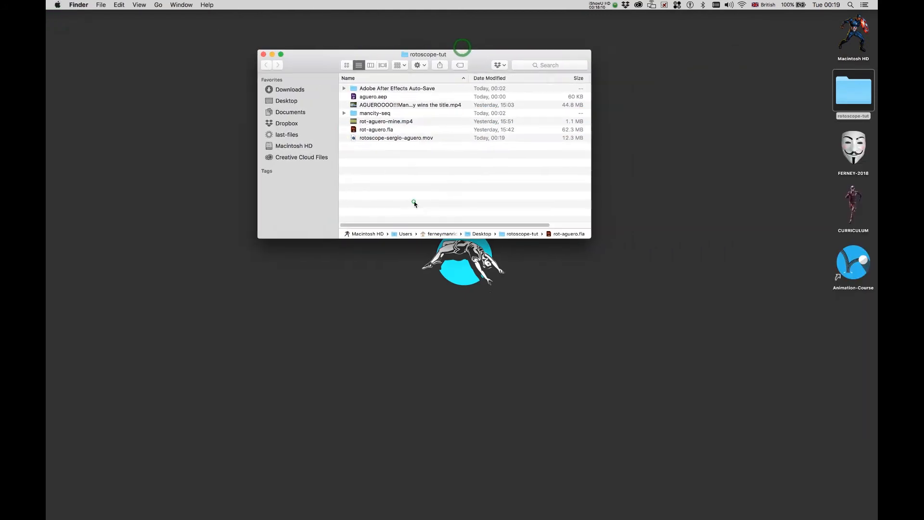
pyautogui.click(386, 139)
pyautogui.doubleClick(383, 137)
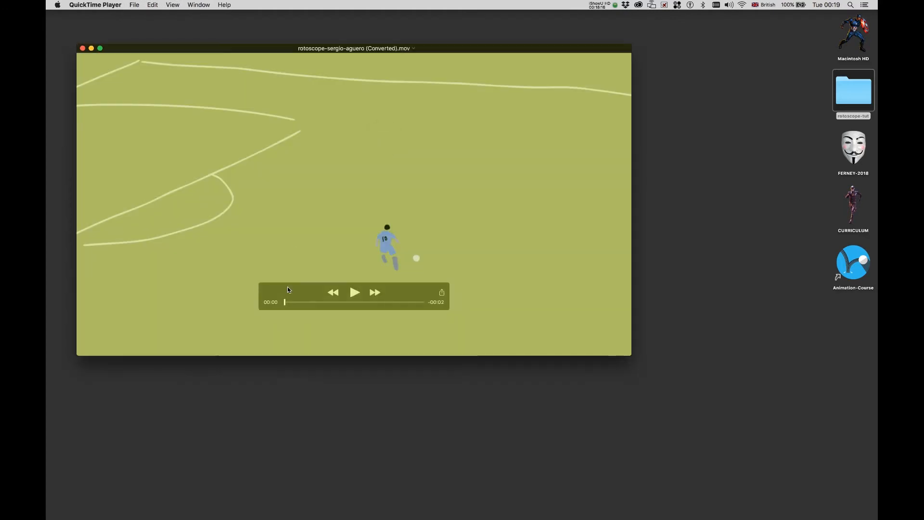
pyautogui.click(354, 292)
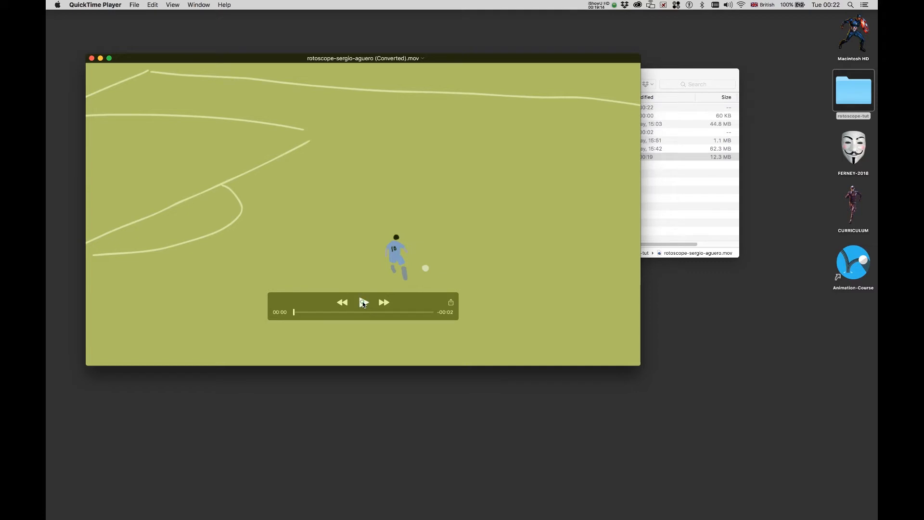
pyautogui.click(363, 302)
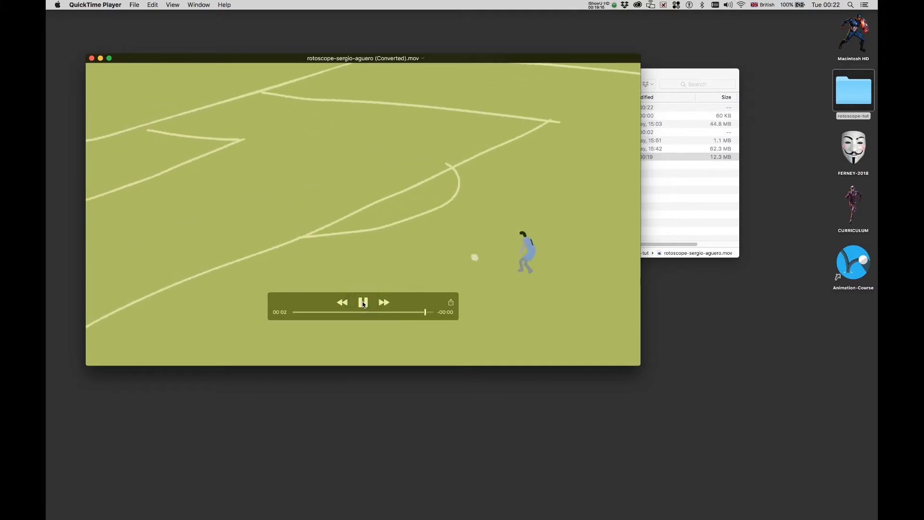
pyautogui.click(100, 58)
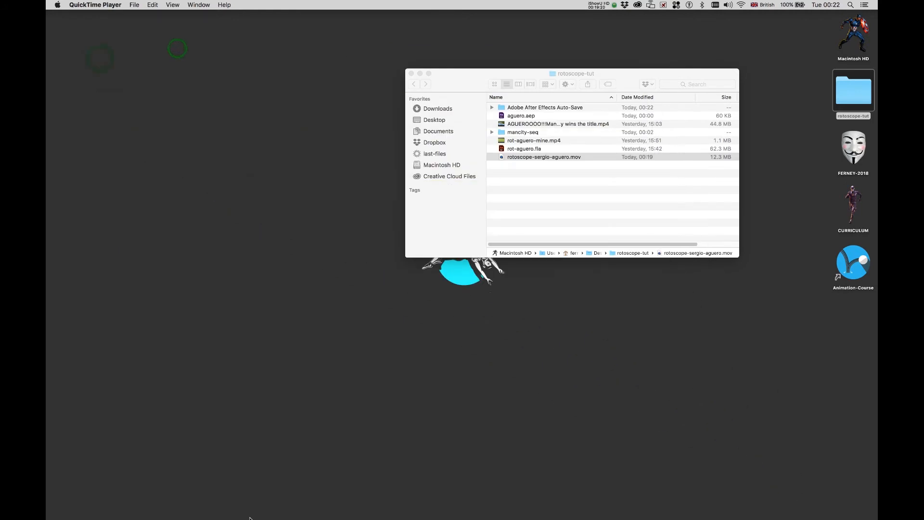
# Bring After Effects forward and scrub the aguero composition to around 0:00:00:22.
pyautogui.moveTo(250, 517)
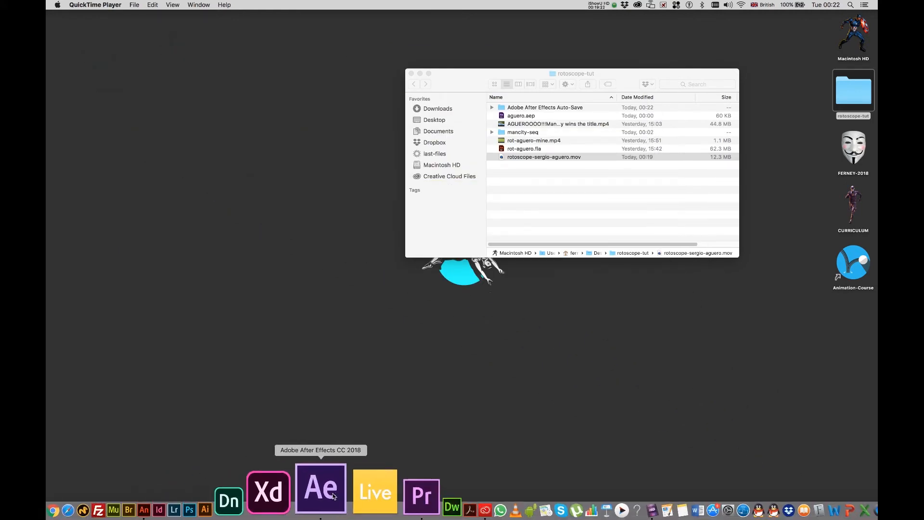
pyautogui.click(334, 496)
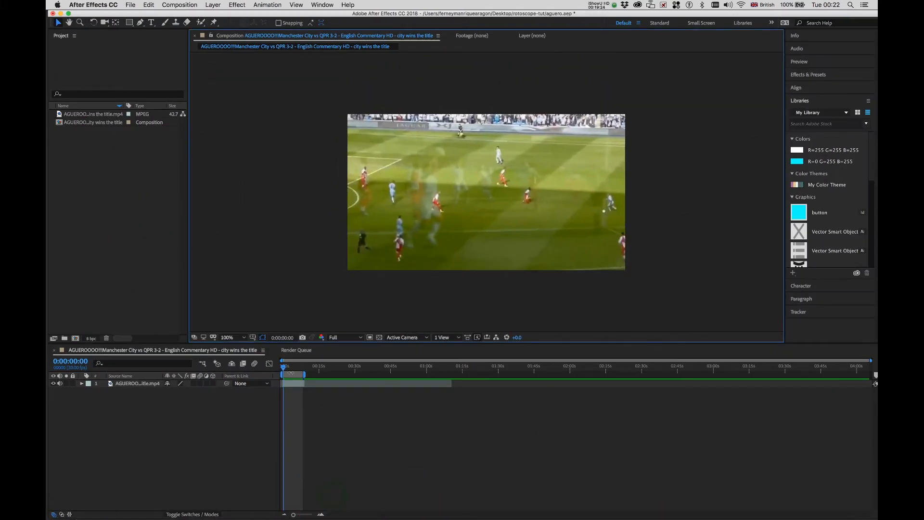
pyautogui.moveTo(284, 368); pyautogui.dragTo(286, 367)
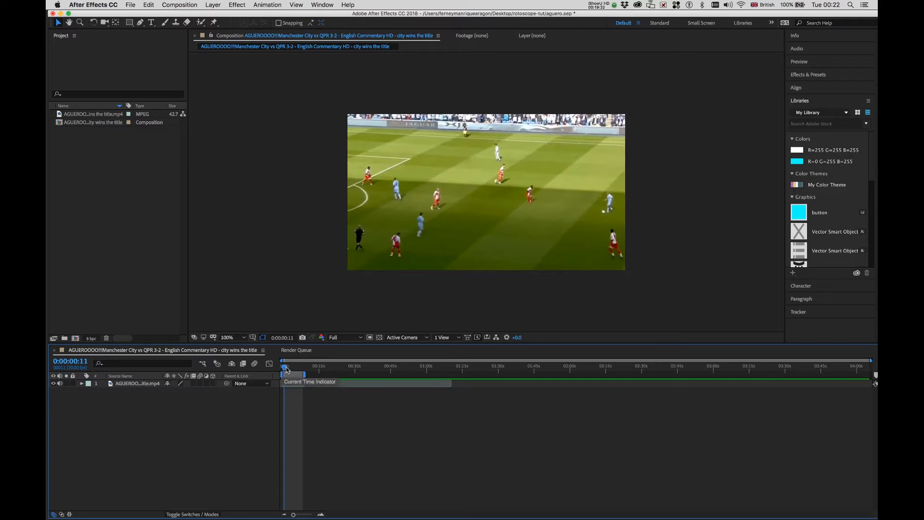
pyautogui.moveTo(283, 369); pyautogui.dragTo(282, 368)
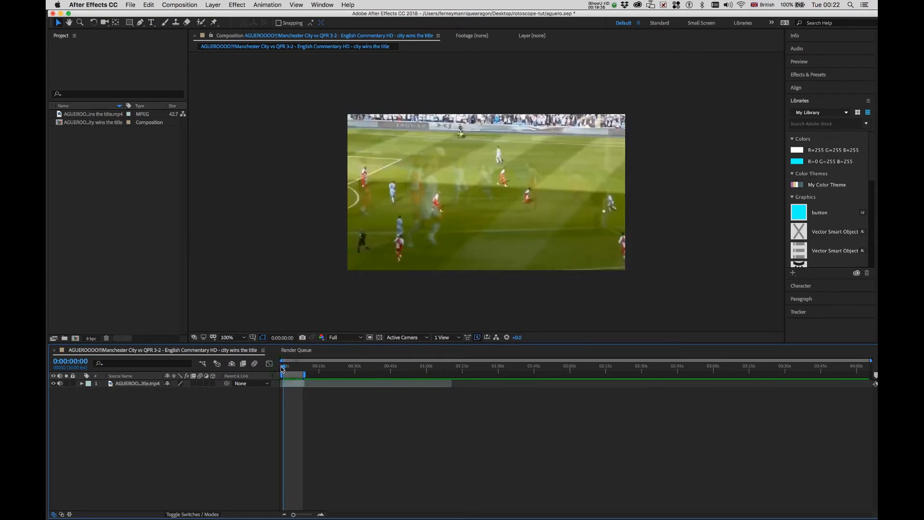
# Add the match composition to the render queue with Best Settings at a 12 fps frame rate.
pyautogui.click(131, 5)
pyautogui.moveTo(223, 134)
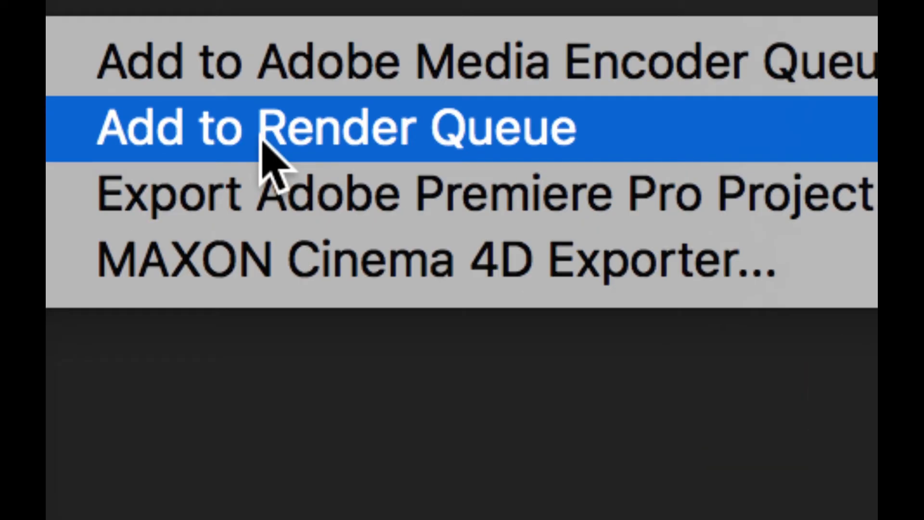
pyautogui.click(262, 140)
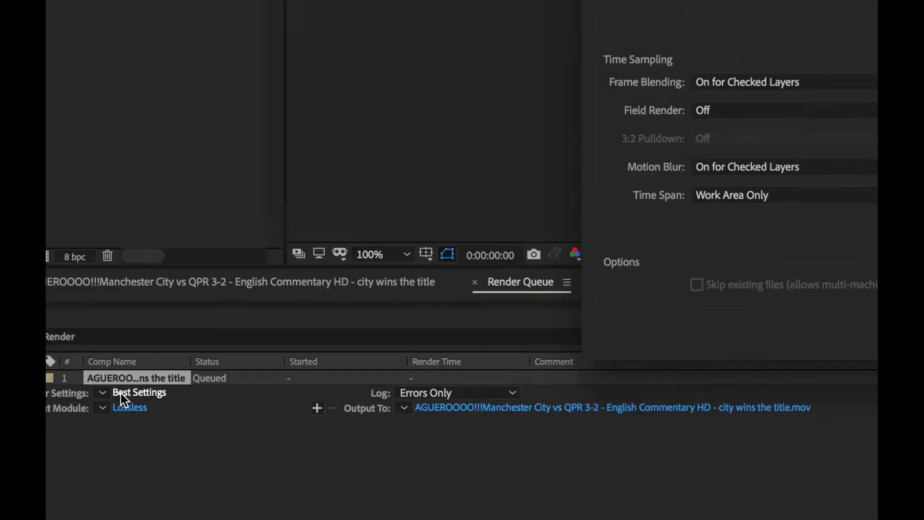
pyautogui.click(164, 354)
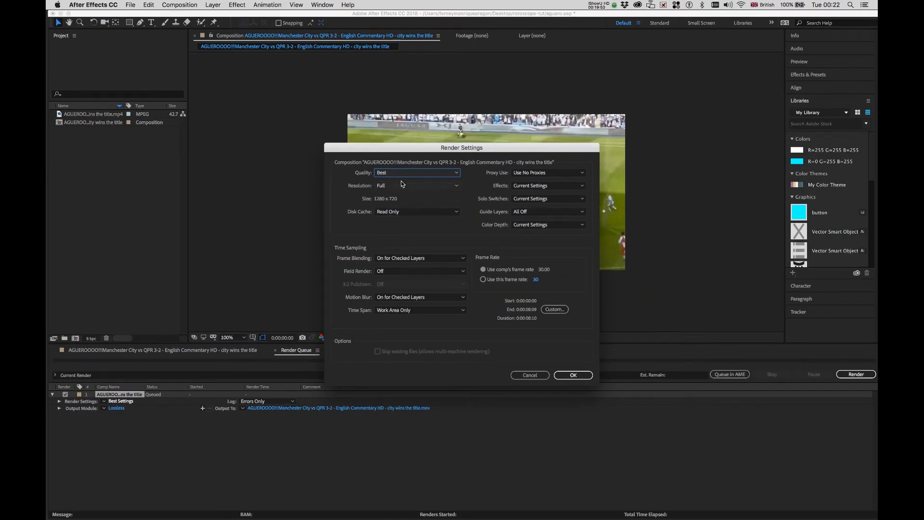
pyautogui.click(536, 279)
pyautogui.write('12')
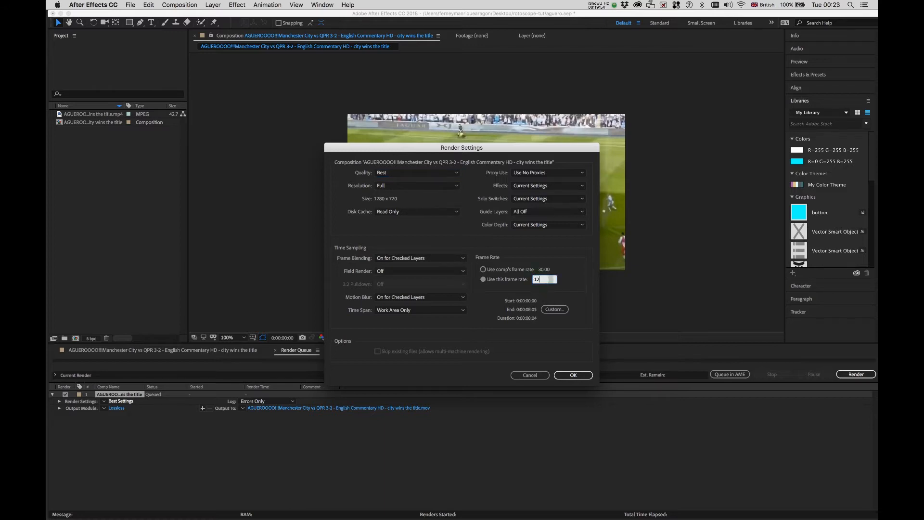
pyautogui.click(570, 376)
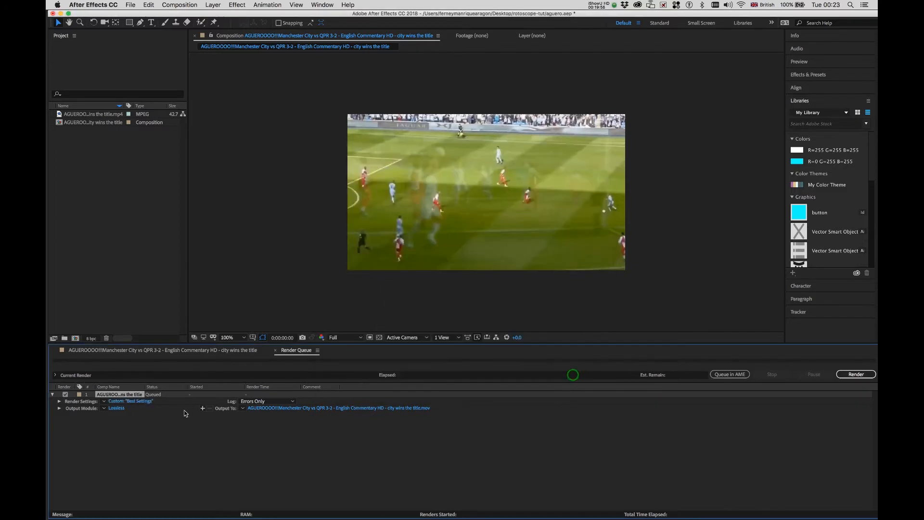
# Set the render's output module format to QuickTime.
pyautogui.click(115, 409)
pyautogui.click(446, 162)
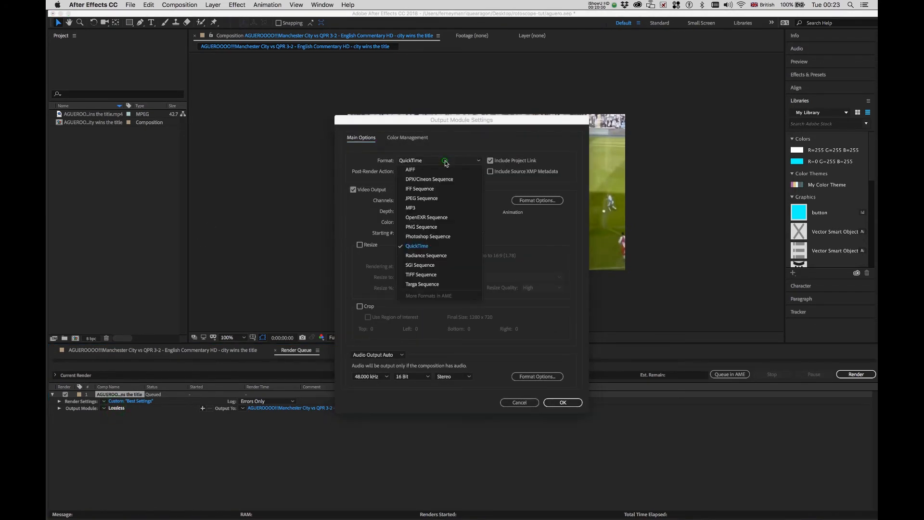
pyautogui.click(445, 162)
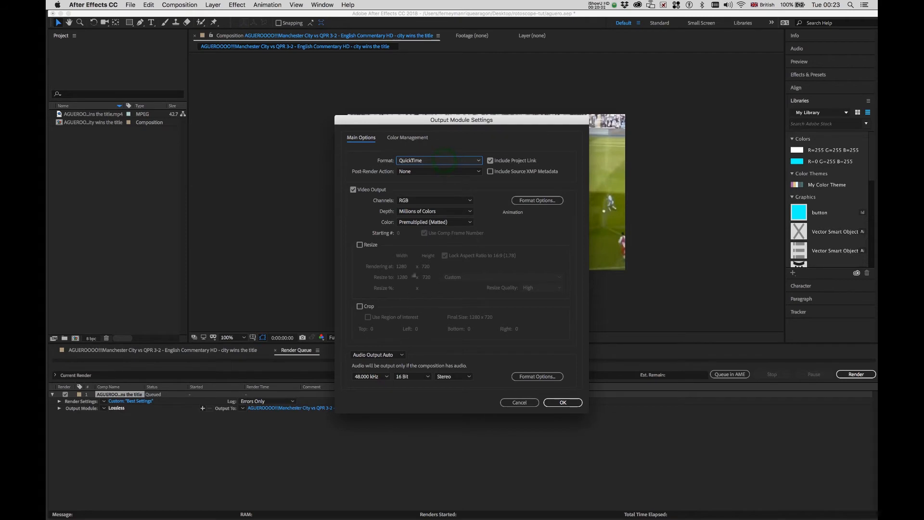
pyautogui.click(562, 402)
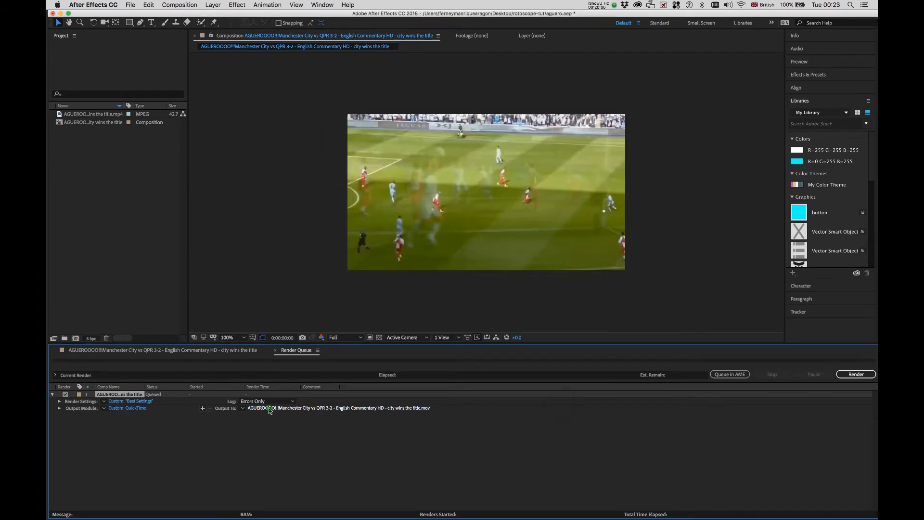
# Output the render as short-clip.mov in the rotoscope-tut folder and render it.
pyautogui.click(268, 408)
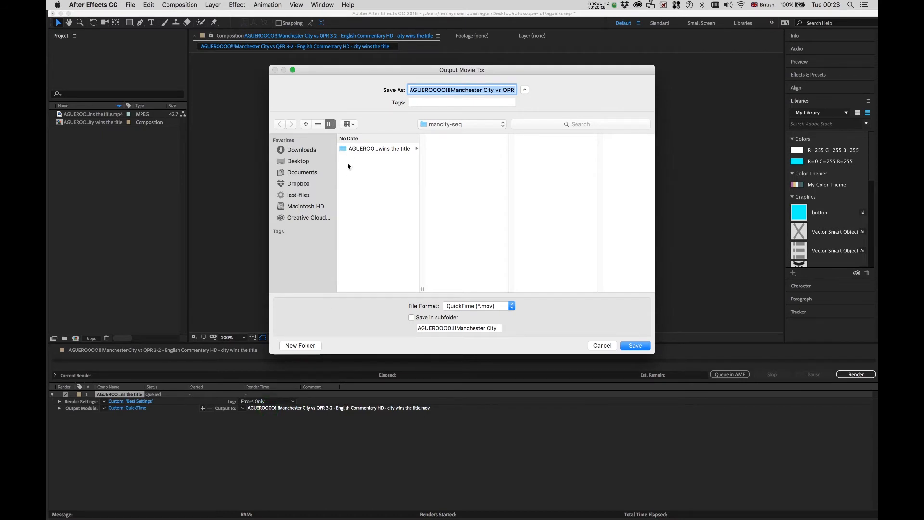
pyautogui.click(423, 126)
pyautogui.click(426, 132)
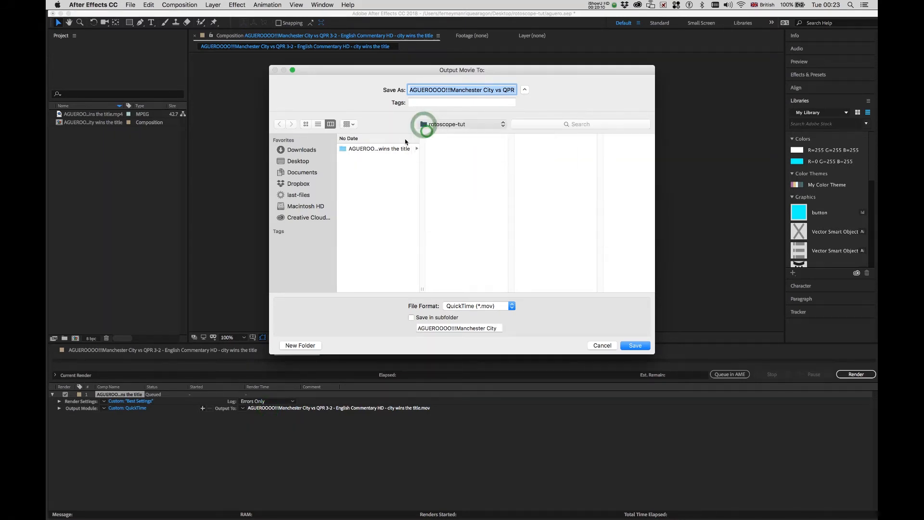
pyautogui.click(481, 89)
pyautogui.write('sho.mov')
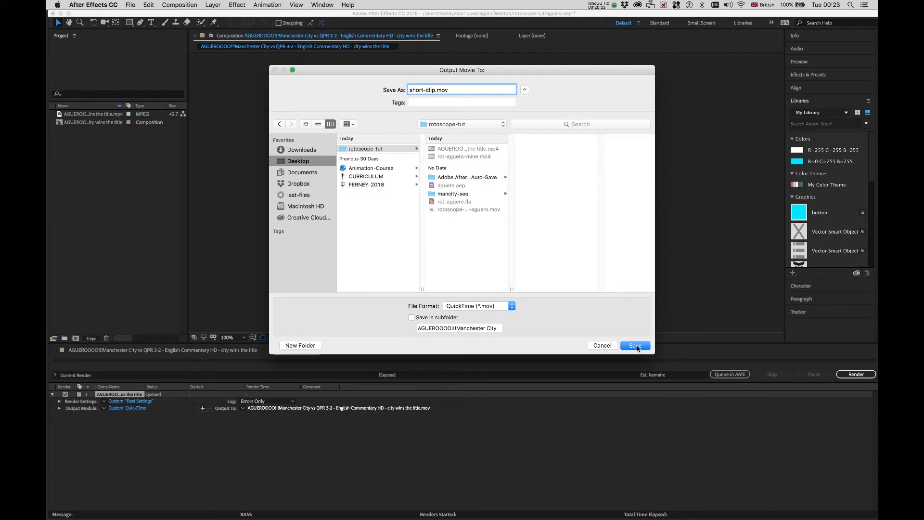
pyautogui.click(635, 346)
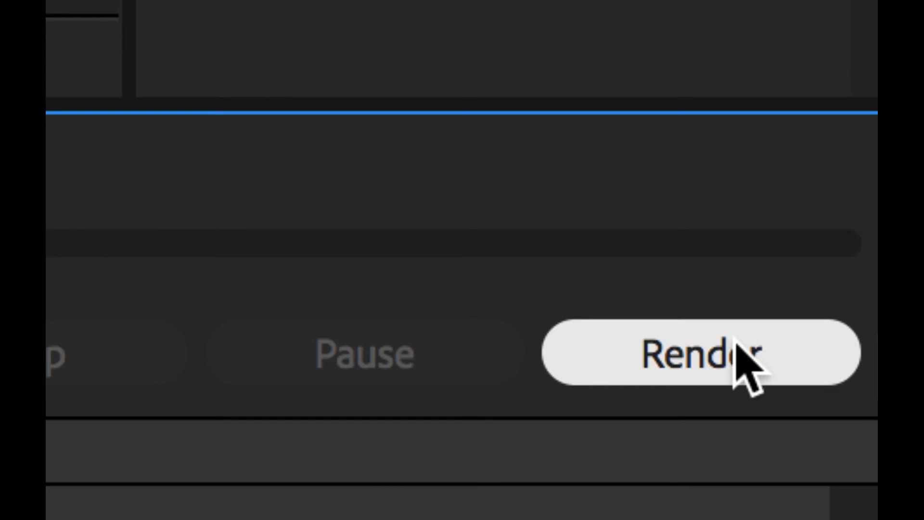
pyautogui.click(734, 340)
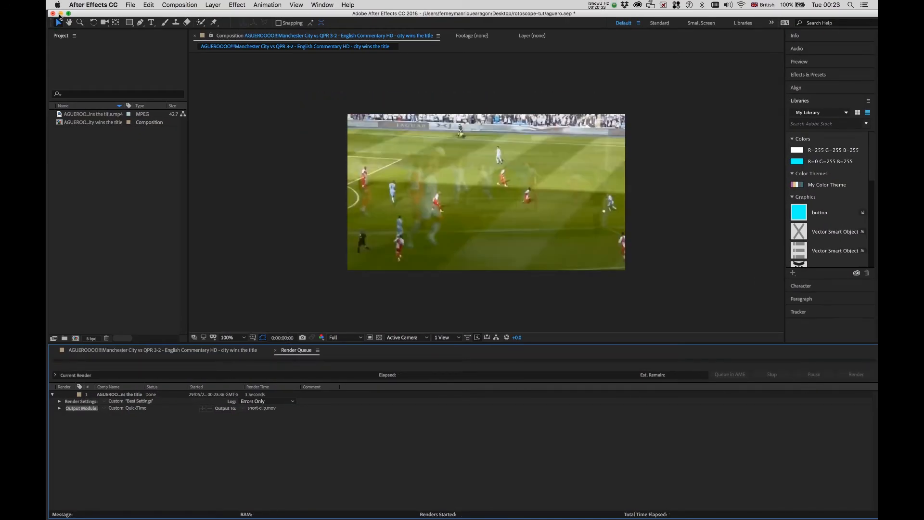
# Open short-clip.mov from the rotoscope-tut folder in QuickTime Player and play it.
pyautogui.click(60, 13)
pyautogui.click(609, 215)
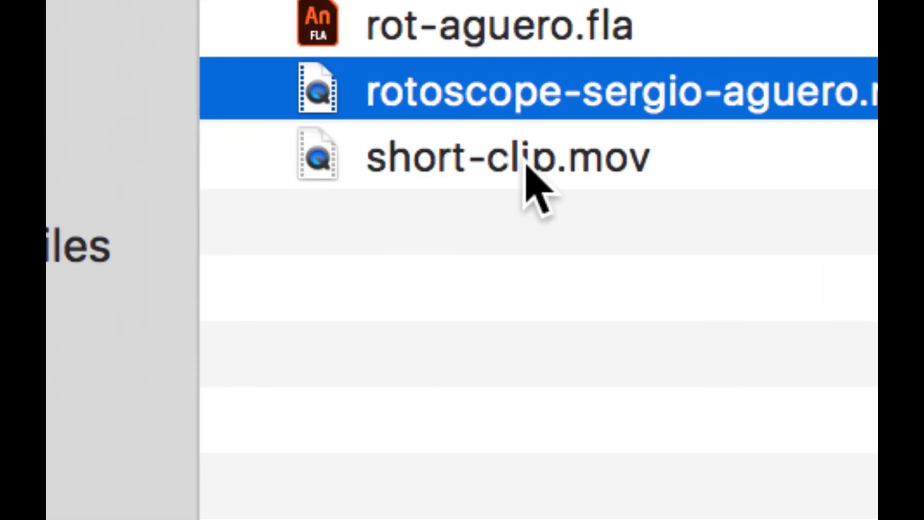
pyautogui.doubleClick(526, 164)
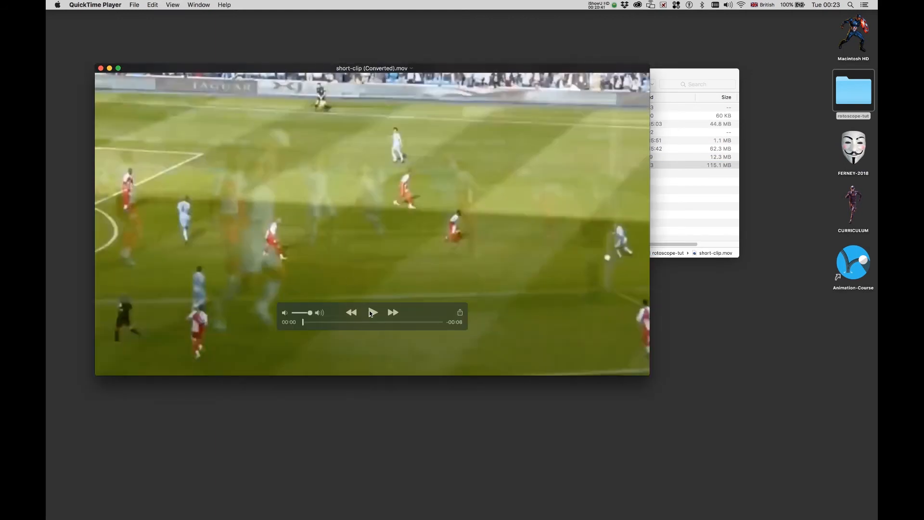
pyautogui.click(371, 312)
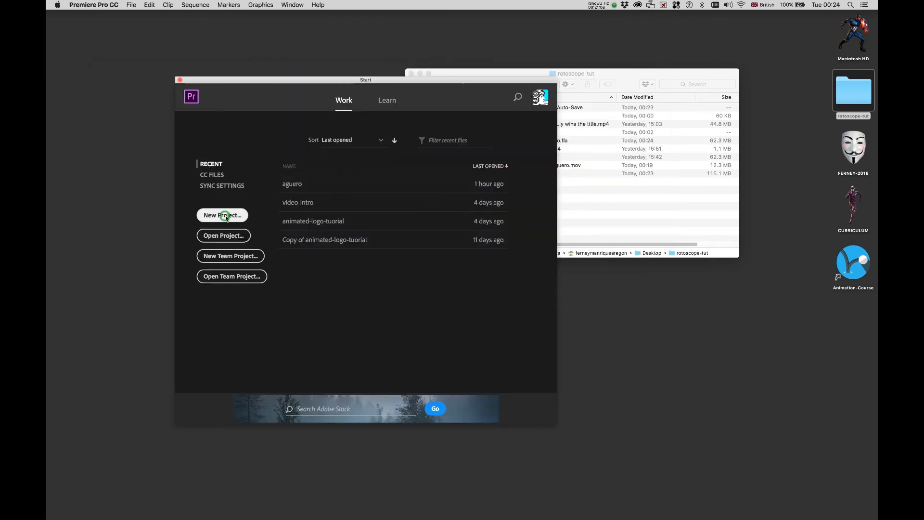
# Create a new Untitled project whose location is a newly made mancity-goal folder.
pyautogui.click(225, 216)
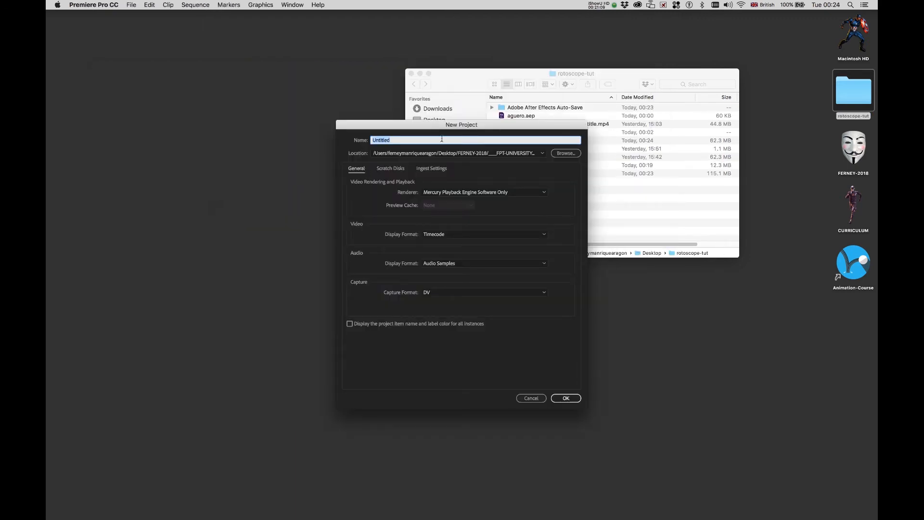
pyautogui.click(564, 153)
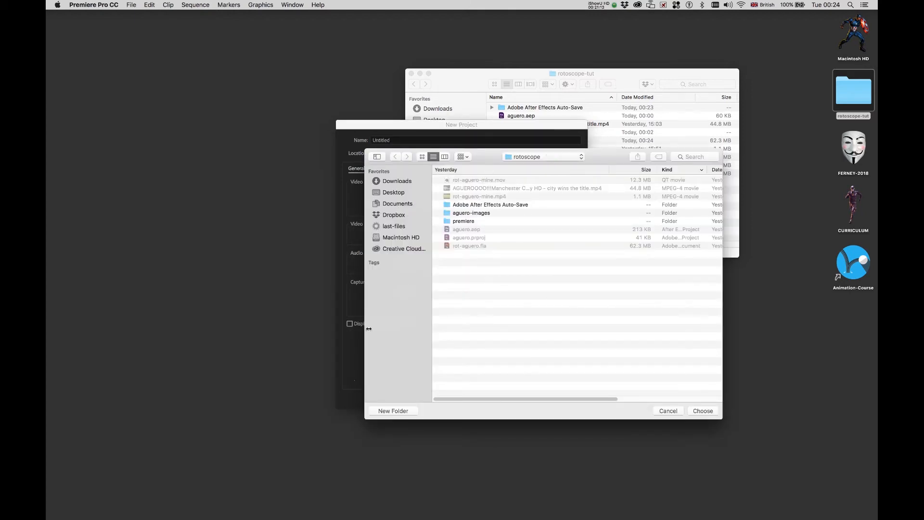
pyautogui.click(392, 411)
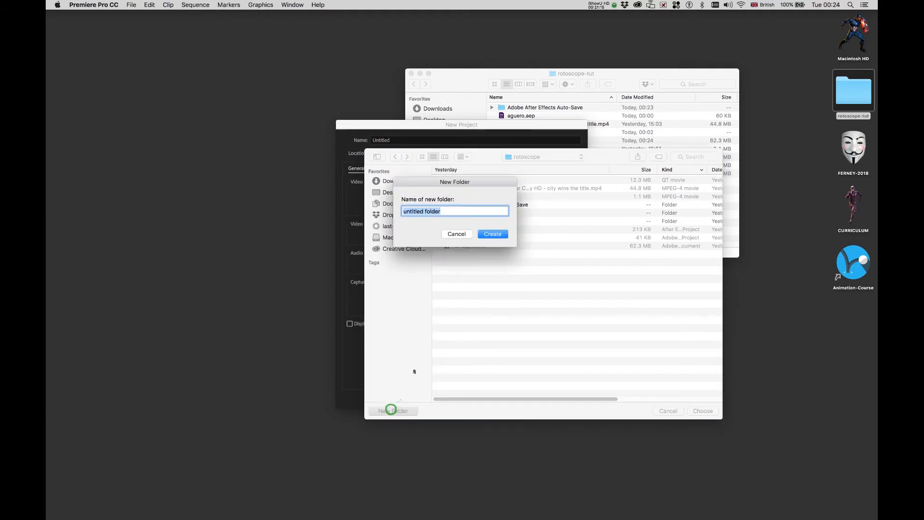
pyautogui.write('mancity-goal')
pyautogui.click(492, 234)
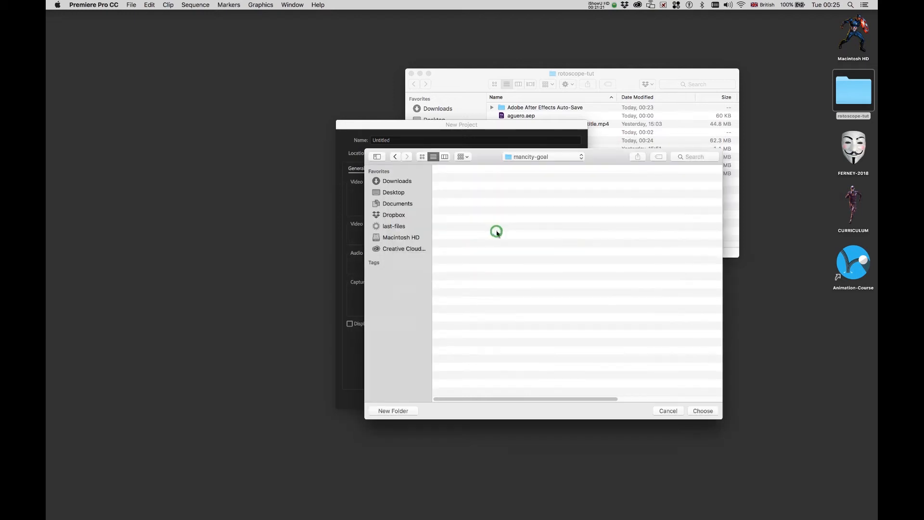
pyautogui.click(703, 410)
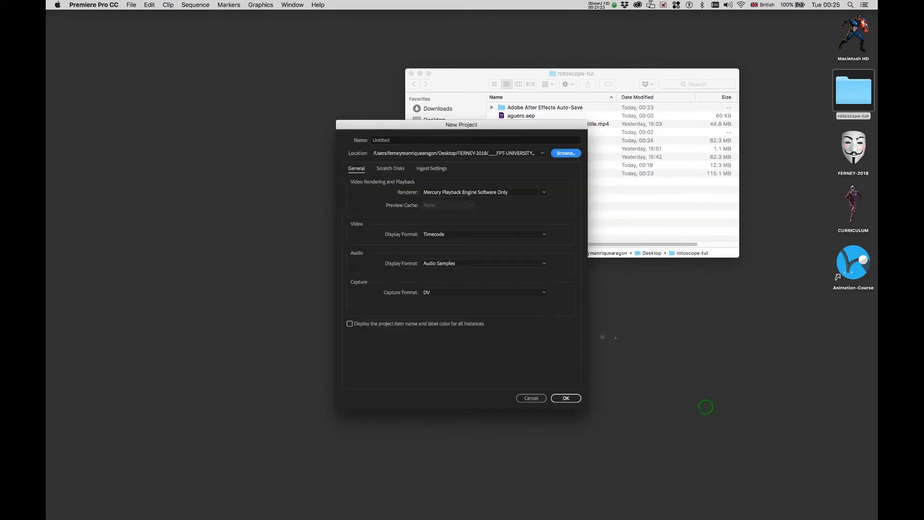
pyautogui.click(566, 398)
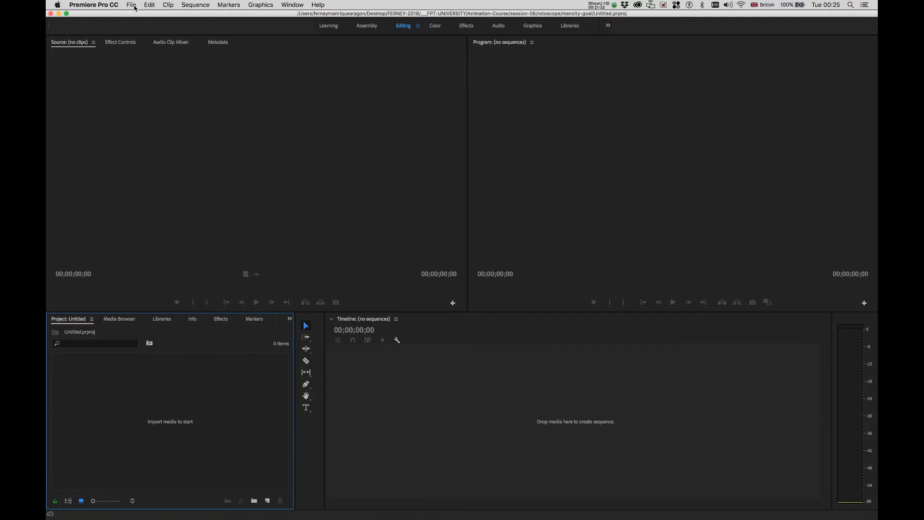
# Import short-clip.mov and rotoscope-sergio-aguero.mov from the rotoscope-tut folder.
pyautogui.press('super+i')
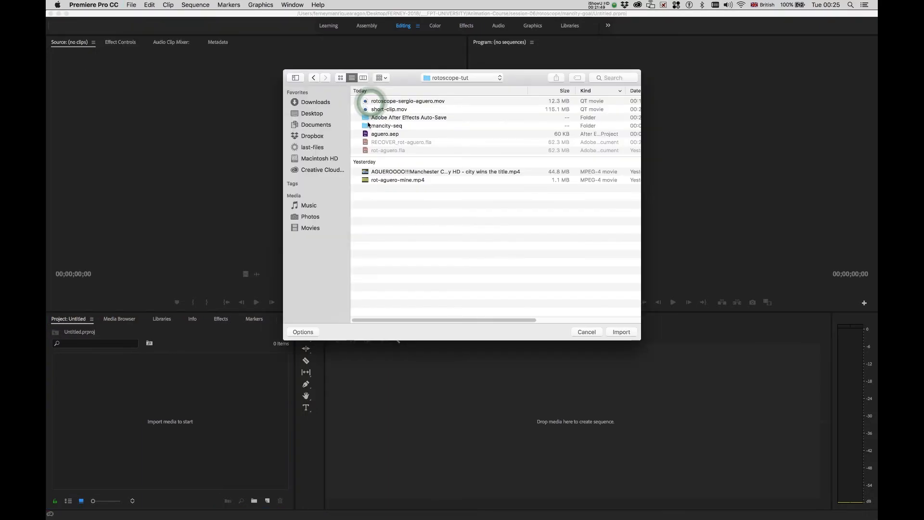
pyautogui.click(375, 110)
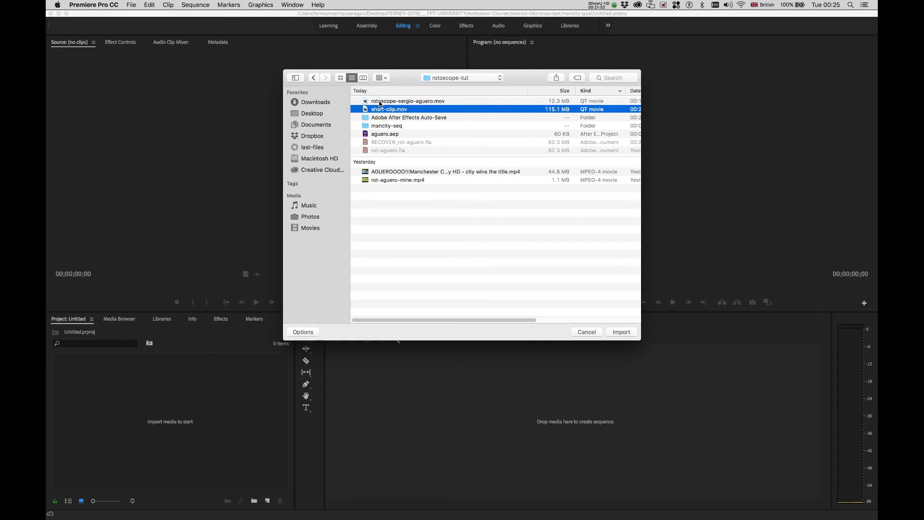
pyautogui.keyDown('shift'); pyautogui.click(380, 101); pyautogui.keyUp('shift')
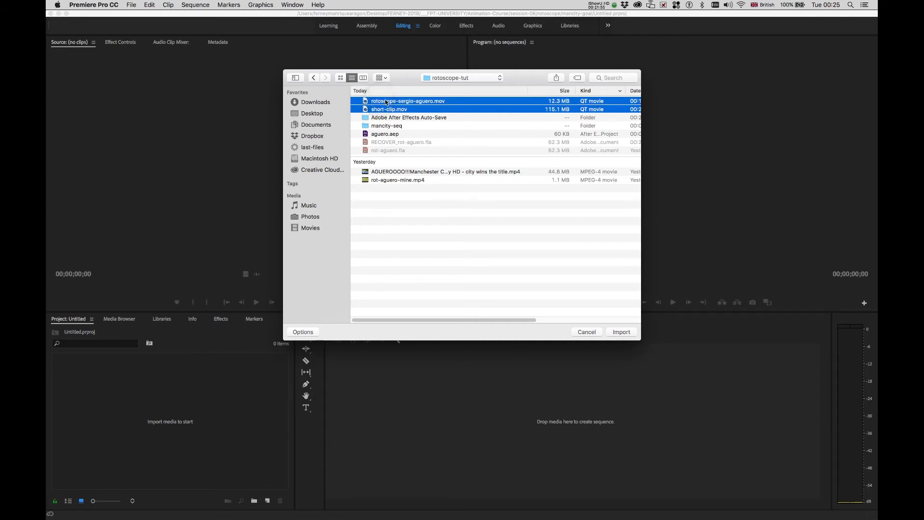
pyautogui.click(621, 333)
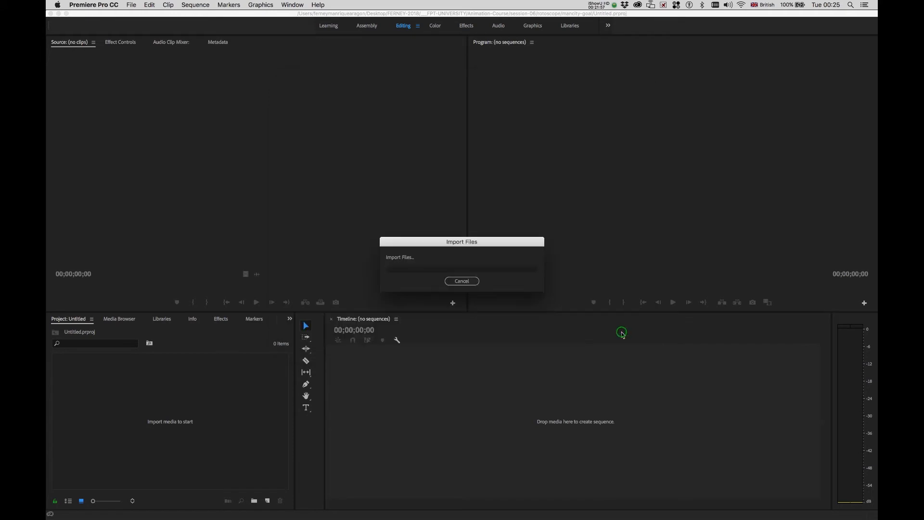
# Create a sequence from rotoscope-sergio-aguero.mov and zoom the timeline in.
pyautogui.click(257, 429)
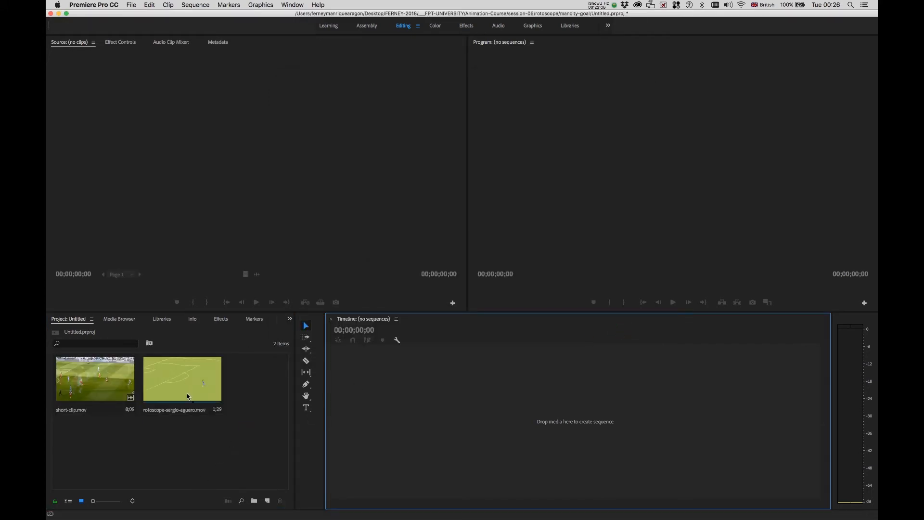
pyautogui.moveTo(186, 390); pyautogui.dragTo(364, 371)
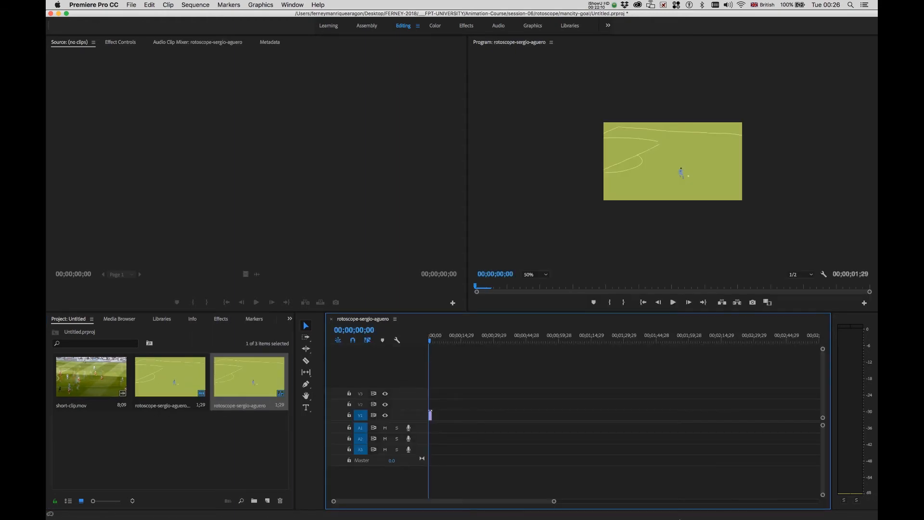
pyautogui.moveTo(554, 502); pyautogui.dragTo(446, 503)
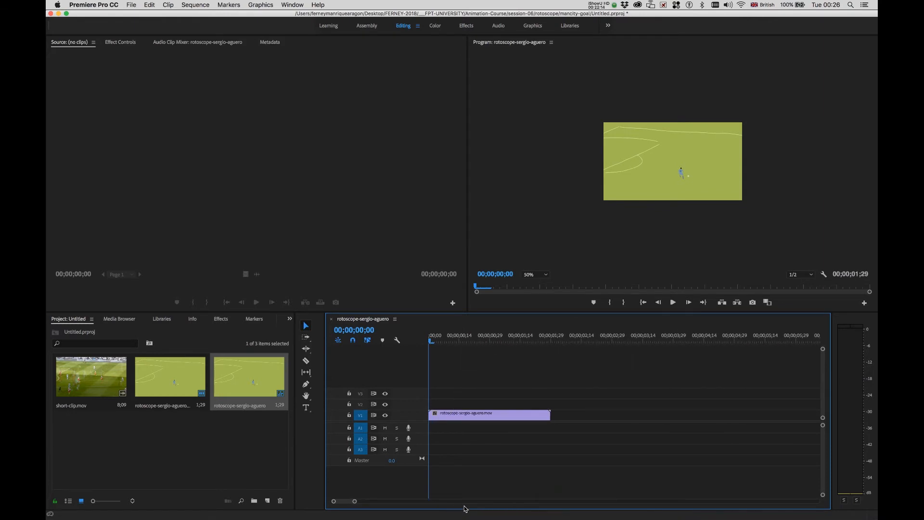
# Preview the sequence with the Program monitor at 100%, then select sound.mov.
pyautogui.press('space')
pyautogui.press('space')
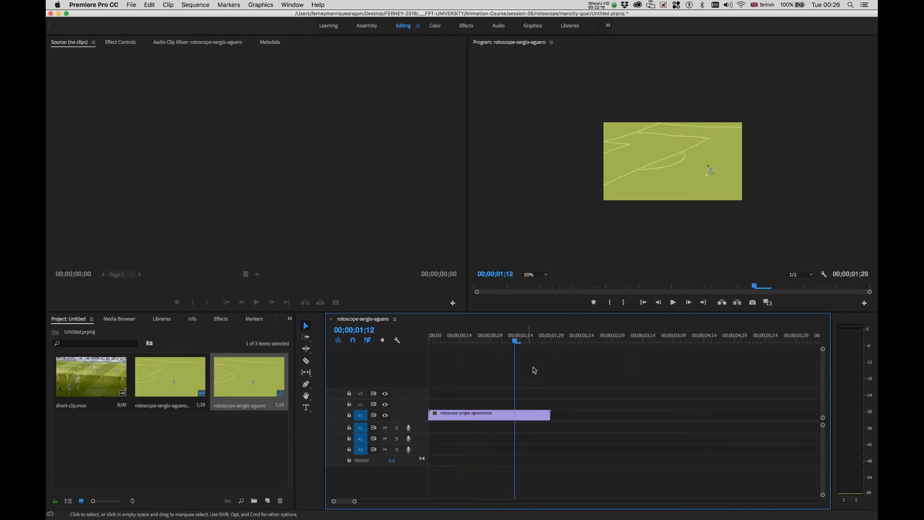
pyautogui.click(546, 274)
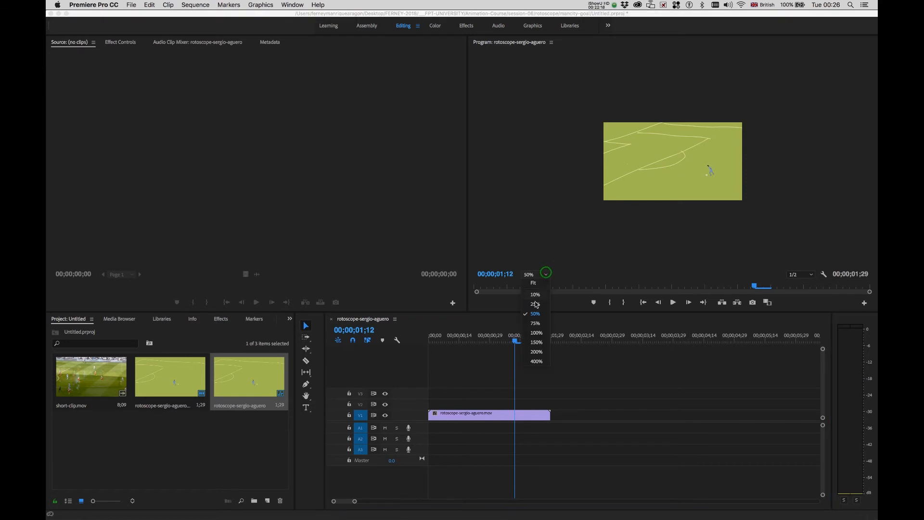
pyautogui.click(536, 332)
pyautogui.click(245, 380)
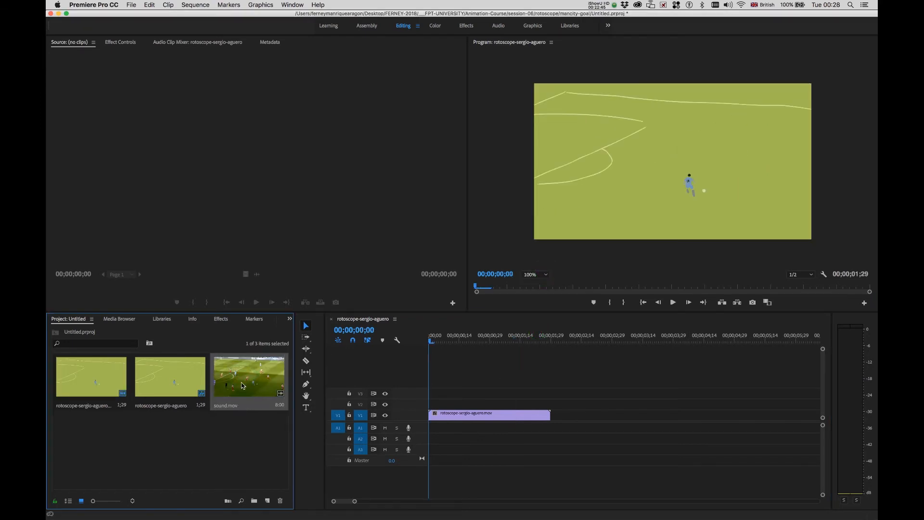
# Place sound.mov in the sequence on the track above the animation.
pyautogui.moveTo(243, 385); pyautogui.dragTo(432, 405)
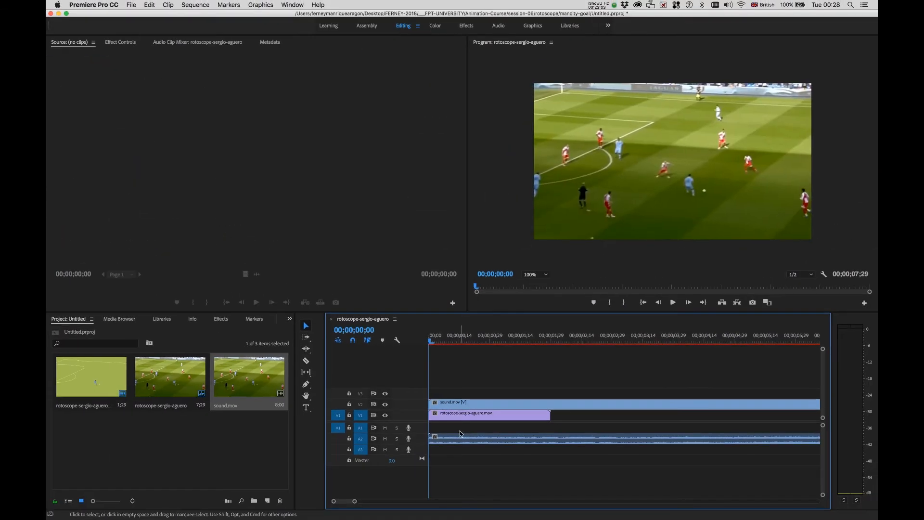
pyautogui.click(482, 408)
pyautogui.press('Delete')
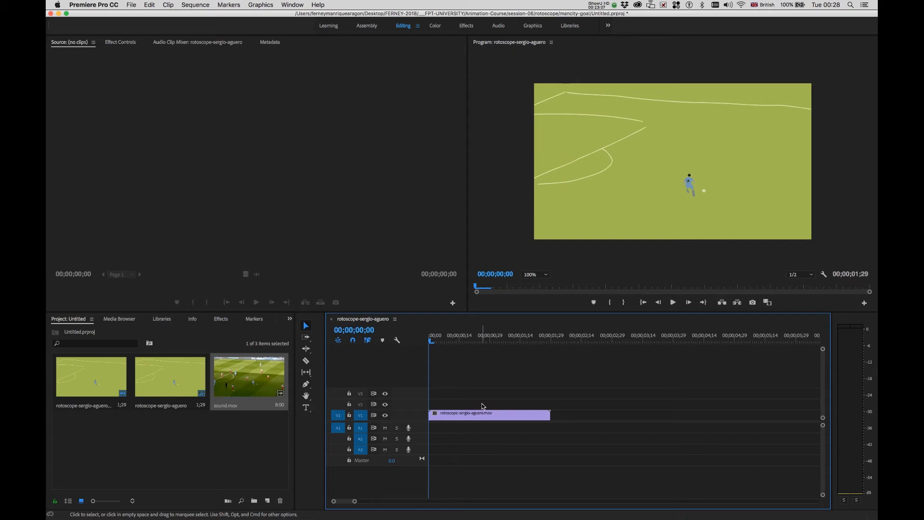
pyautogui.press('super+z')
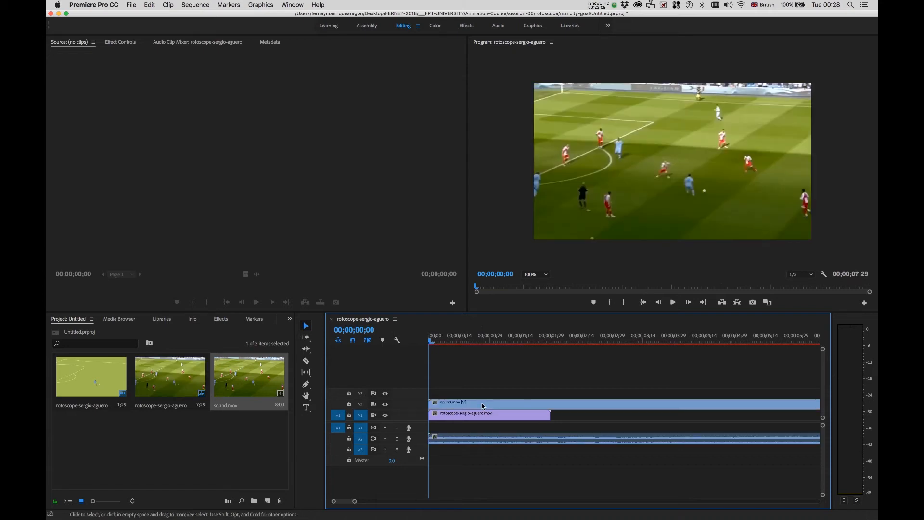
# Unlink sound.mov's video from its audio and delete the video clip.
pyautogui.click(584, 406)
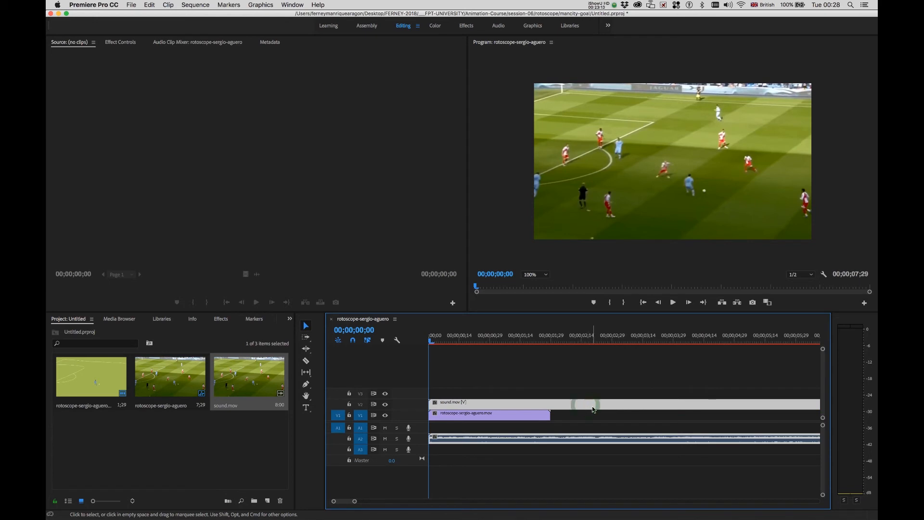
pyautogui.rightClick(595, 407)
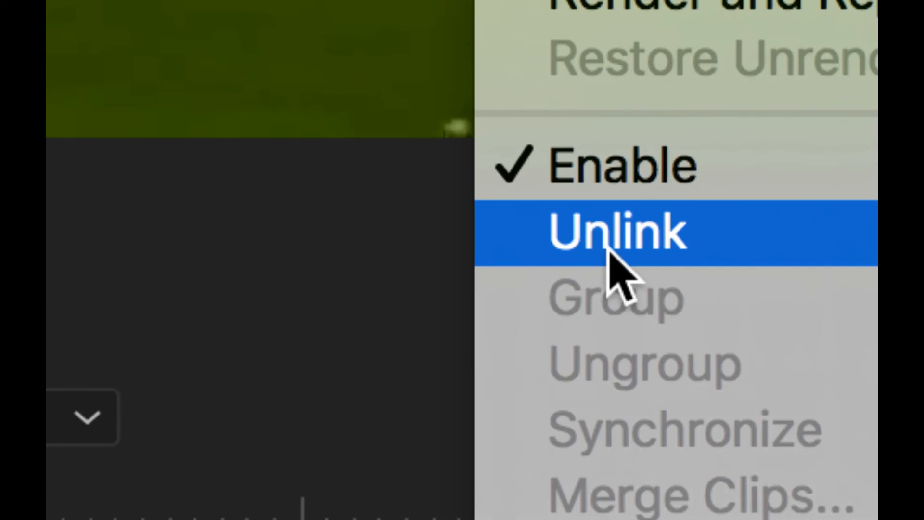
pyautogui.click(608, 249)
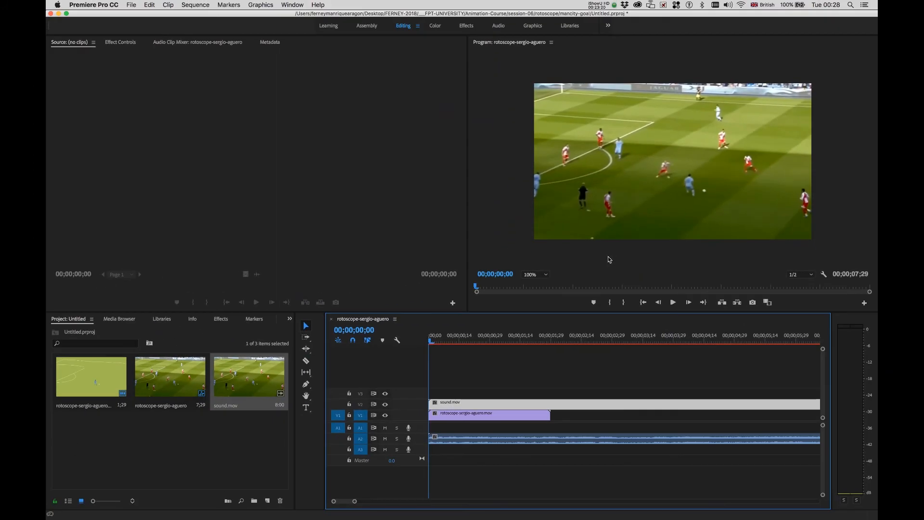
pyautogui.click(575, 450)
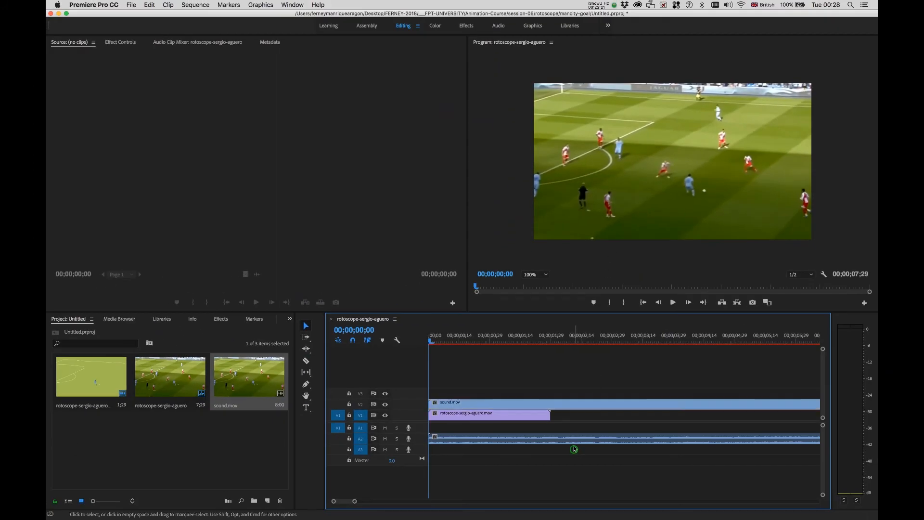
pyautogui.click(574, 405)
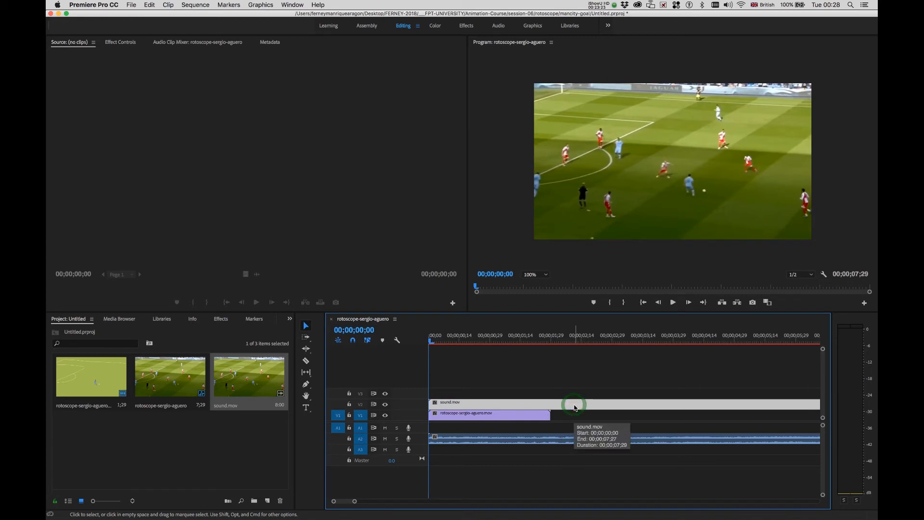
pyautogui.press('Delete')
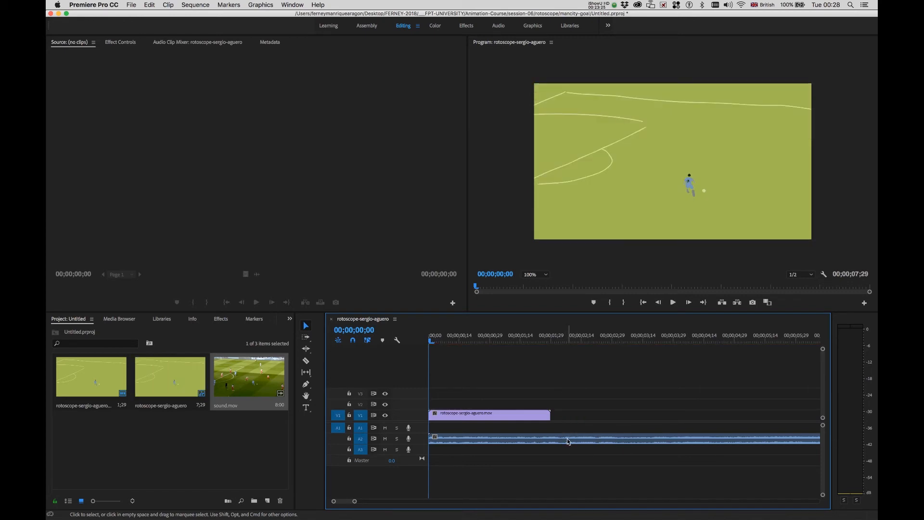
# Cut the match audio at 01;29 where the animation ends, delete the remainder, and replay.
pyautogui.press('space')
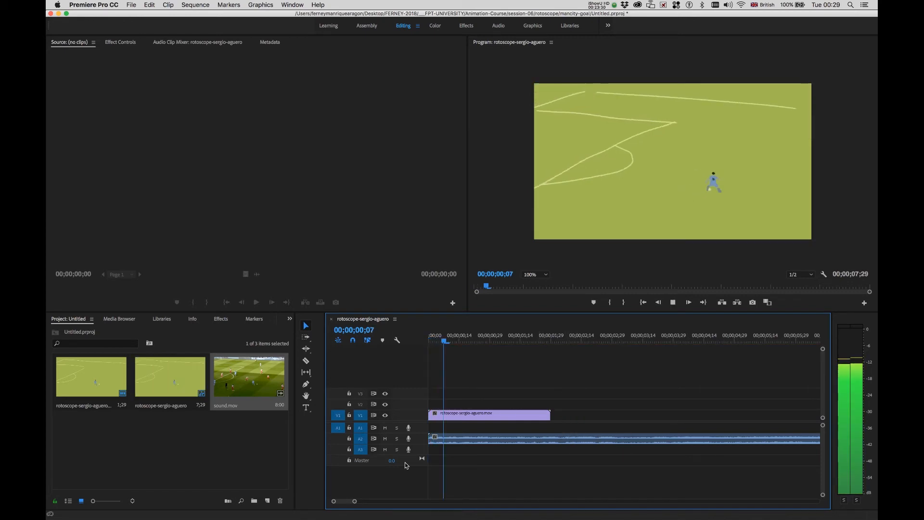
pyautogui.press('space')
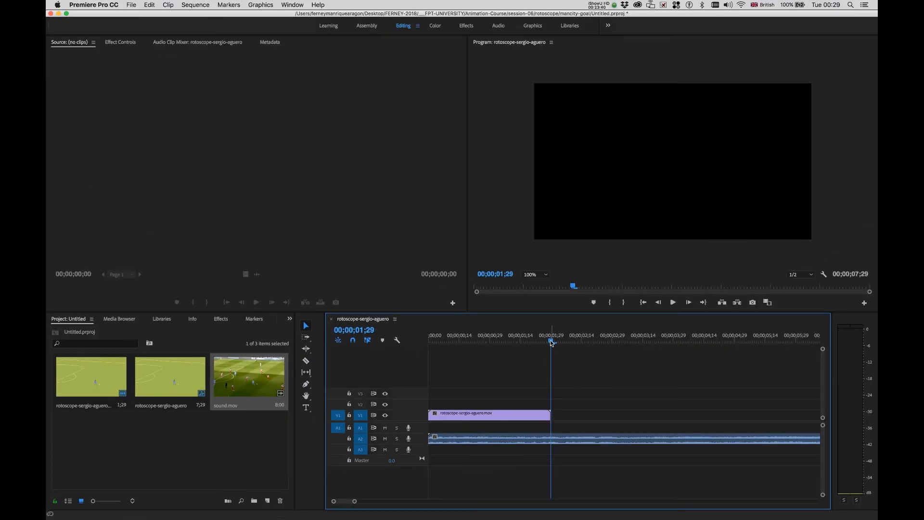
pyautogui.click(551, 341)
pyautogui.moveTo(552, 342); pyautogui.dragTo(552, 340)
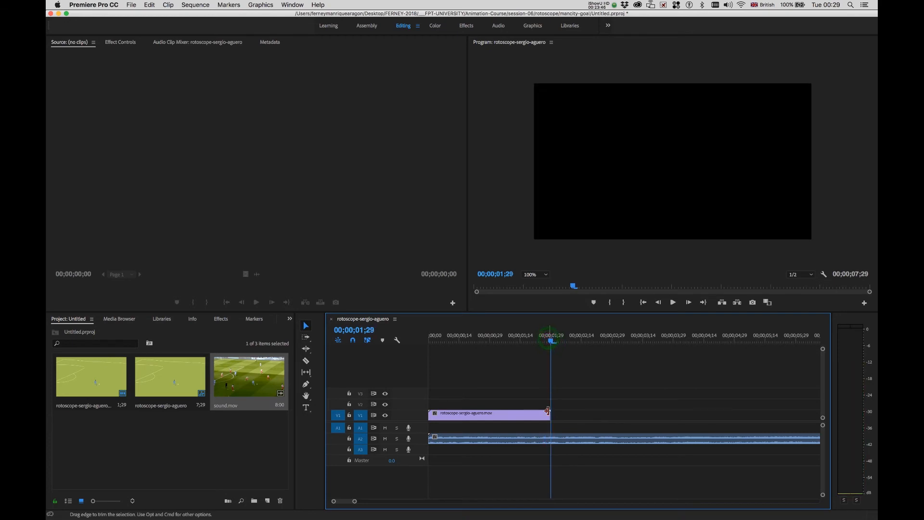
pyautogui.press('c')
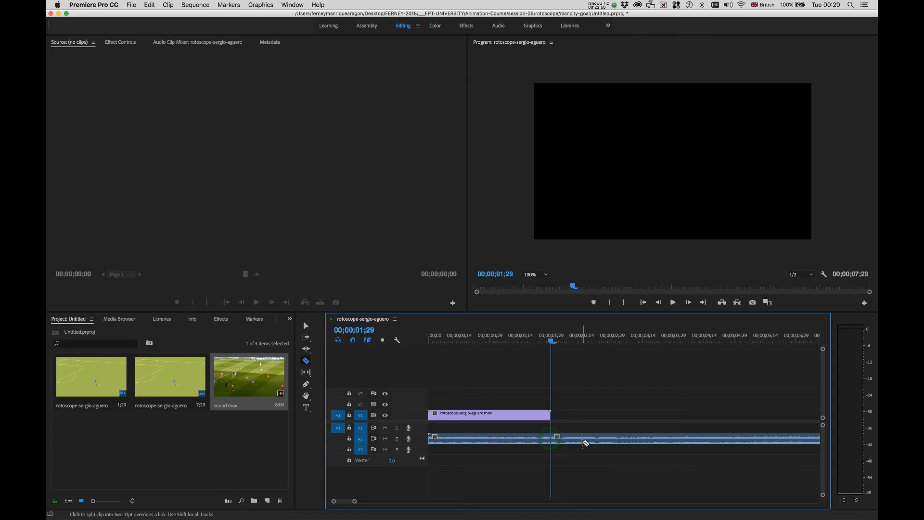
pyautogui.press('v')
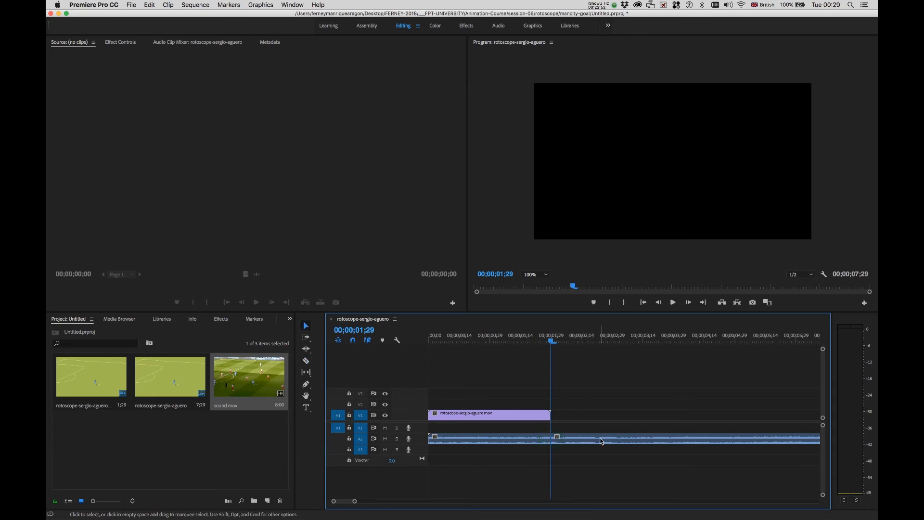
pyautogui.click(601, 441)
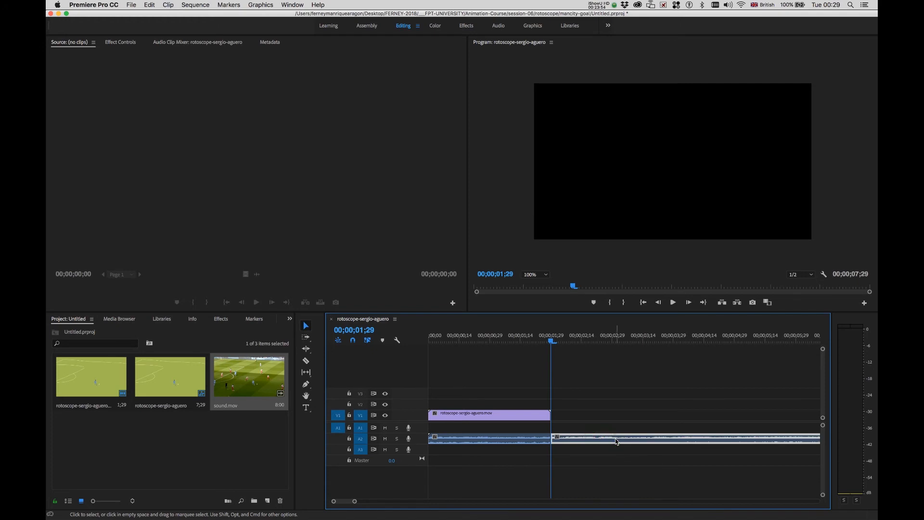
pyautogui.press('Delete')
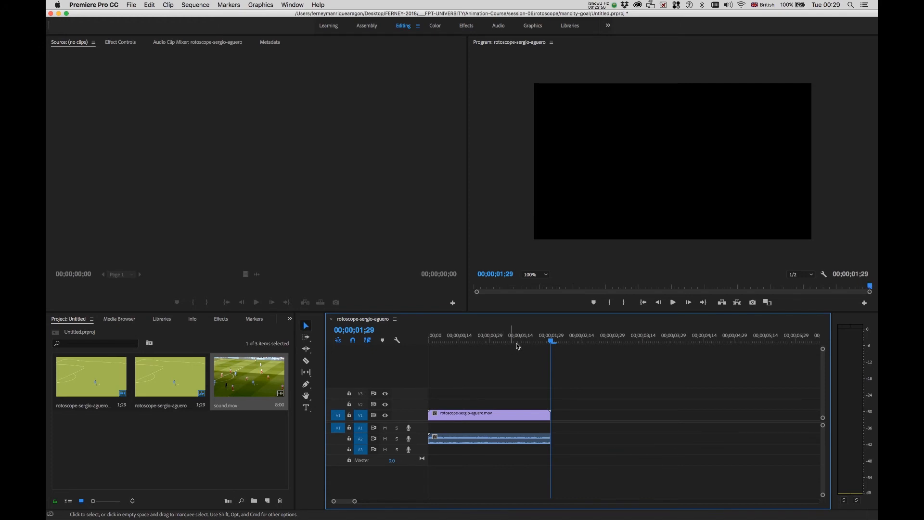
pyautogui.press('space')
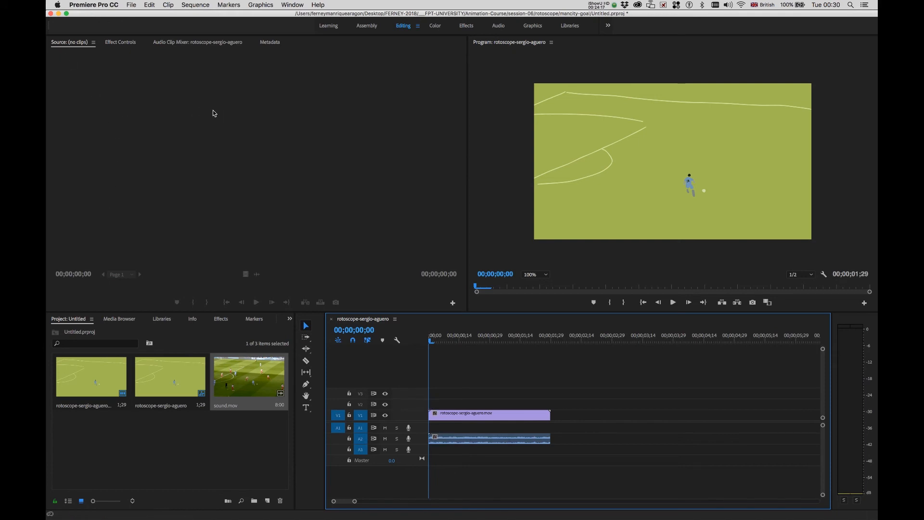
# Set up a media export as H.264 with the YouTube 1080p HD preset.
pyautogui.hotkey('shift', '7')
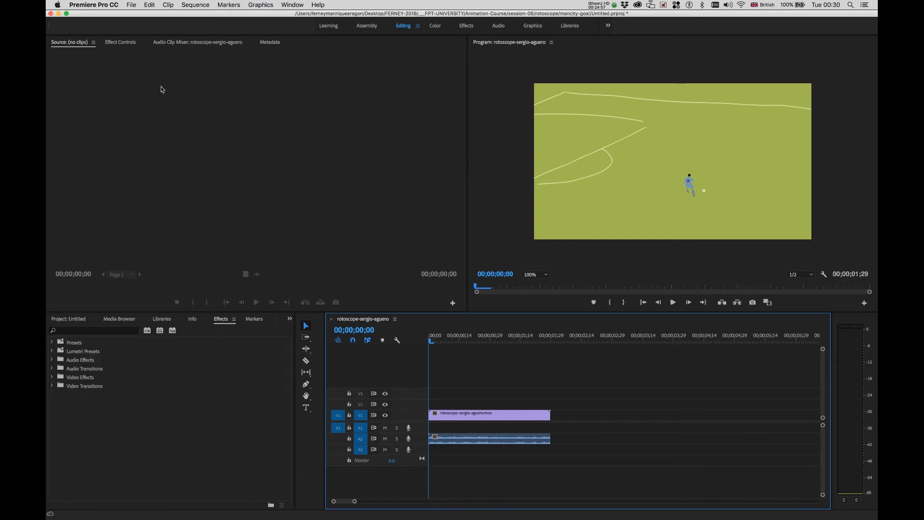
pyautogui.click(131, 5)
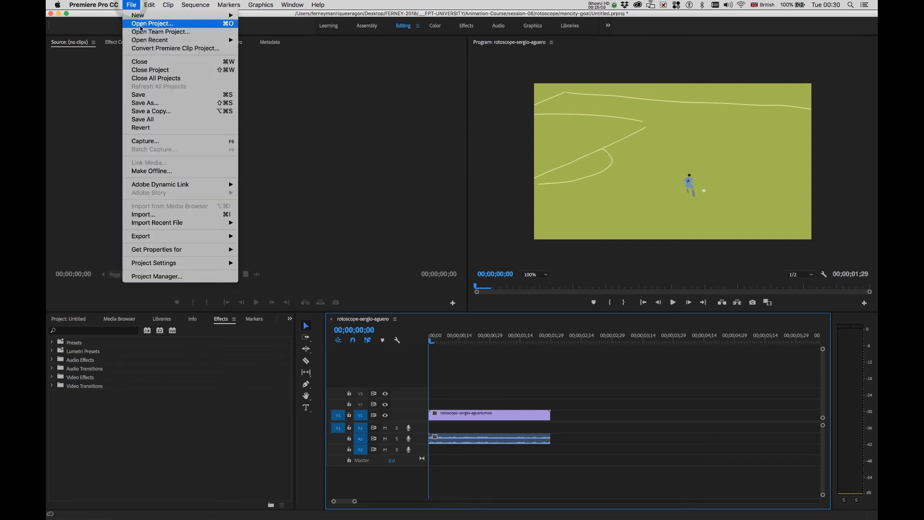
pyautogui.moveTo(157, 236)
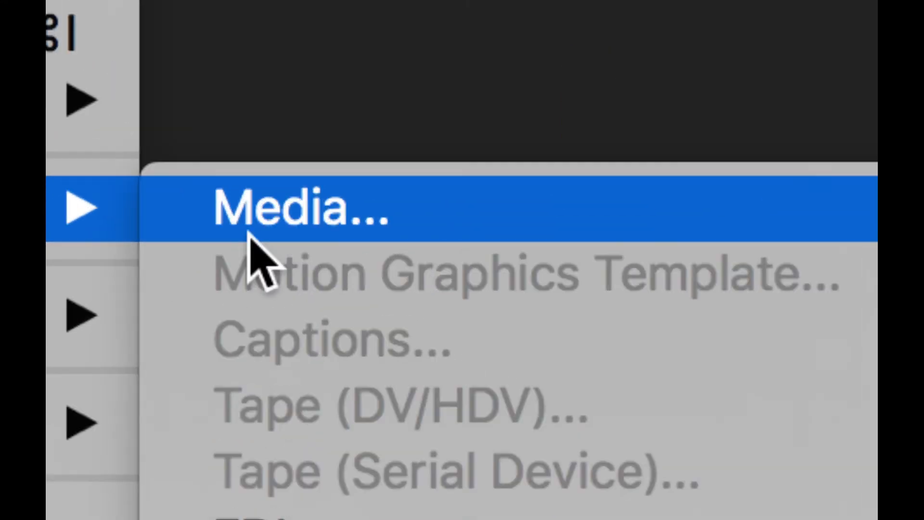
pyautogui.click(252, 238)
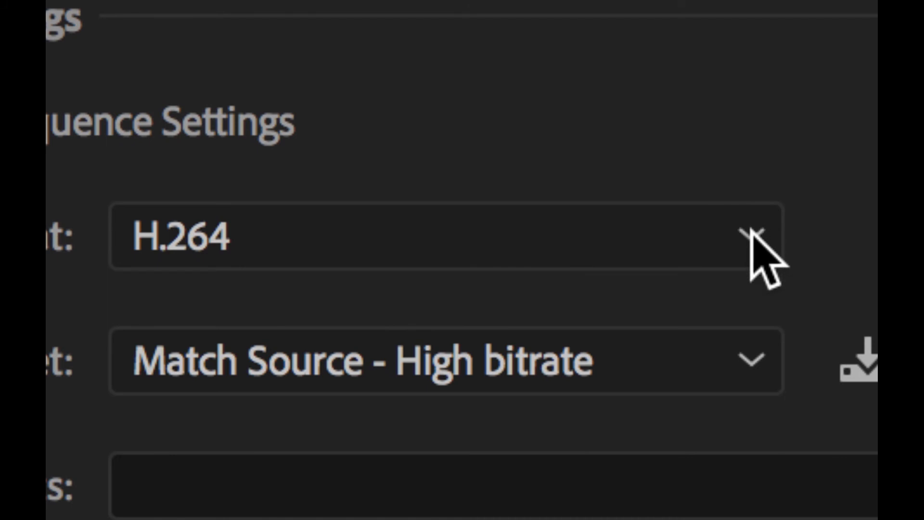
pyautogui.click(753, 235)
pyautogui.click(751, 232)
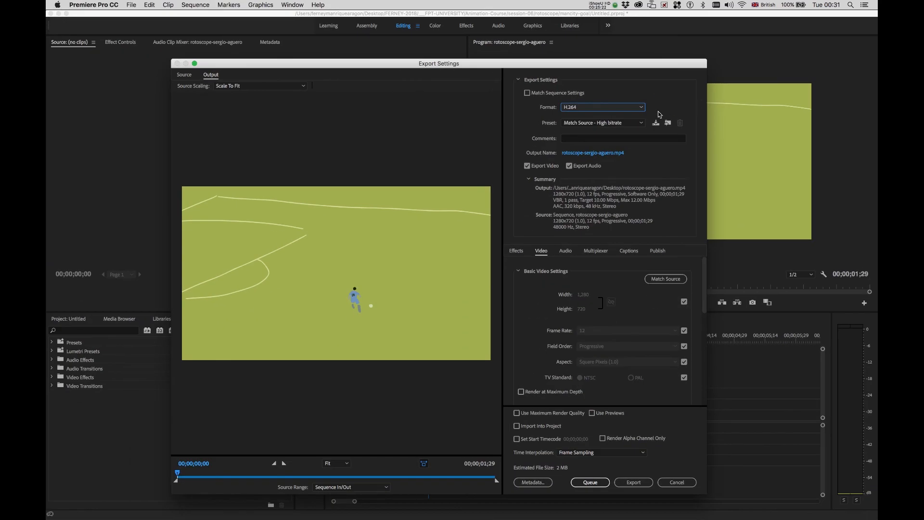
pyautogui.click(642, 123)
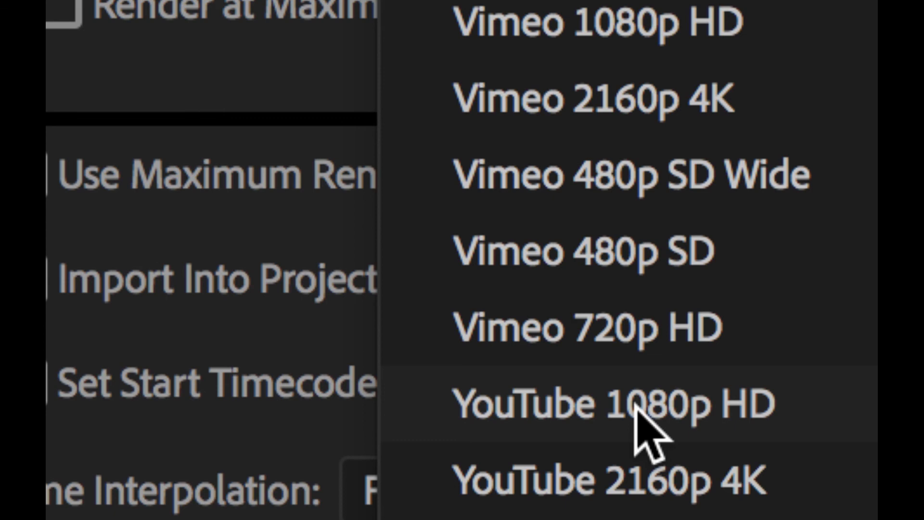
pyautogui.click(635, 406)
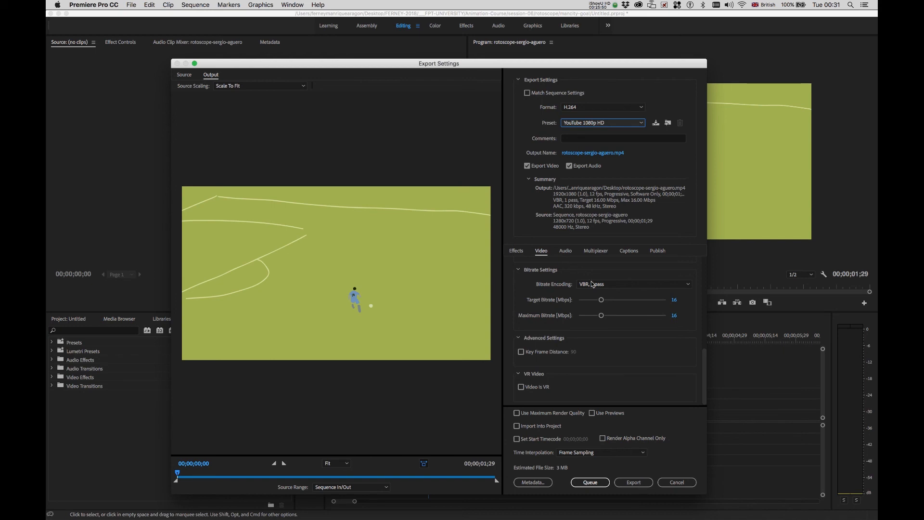
# Name the output rotoscope-sergio-aguero-final.mp4 in rotoscope-tut and export it.
pyautogui.click(602, 154)
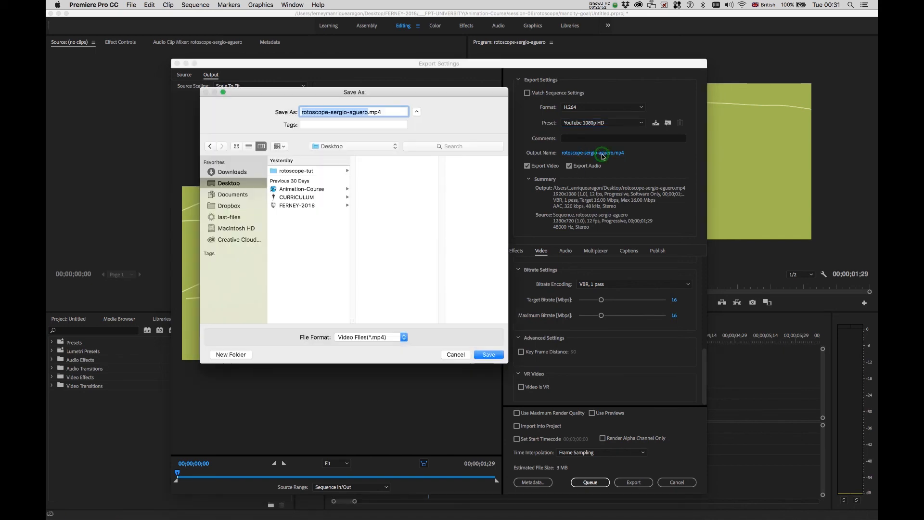
pyautogui.click(280, 170)
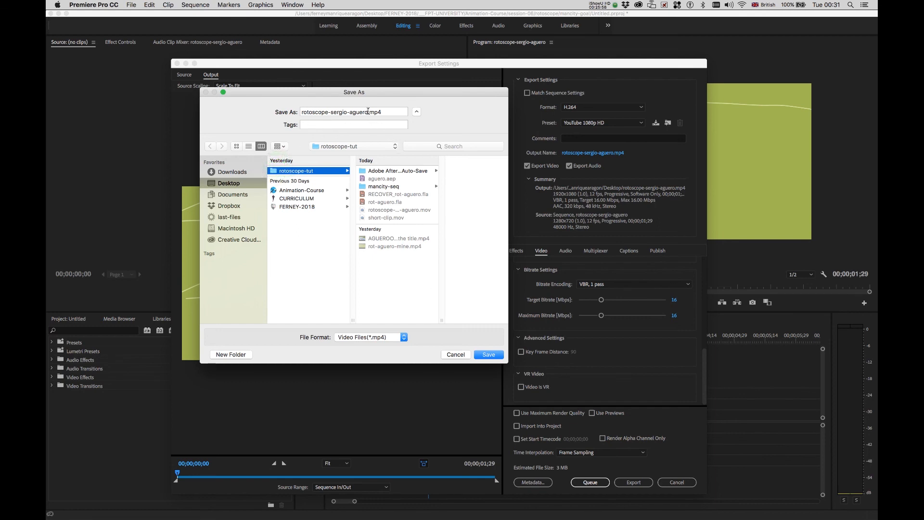
pyautogui.click(368, 111)
pyautogui.write('-')
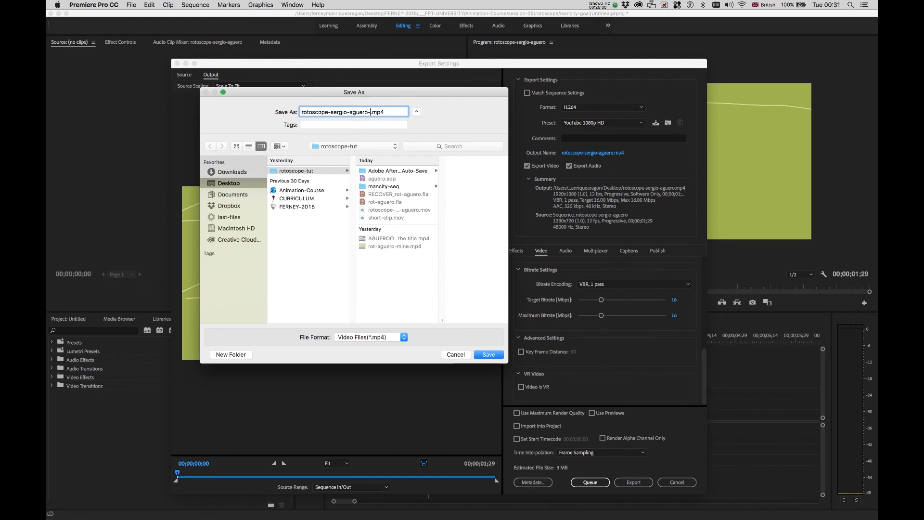
pyautogui.write('final')
pyautogui.click(495, 356)
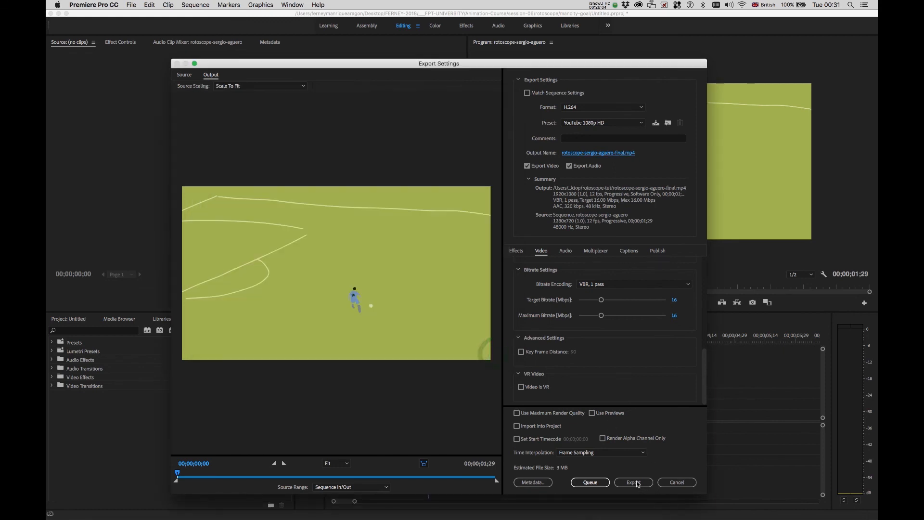
pyautogui.click(633, 482)
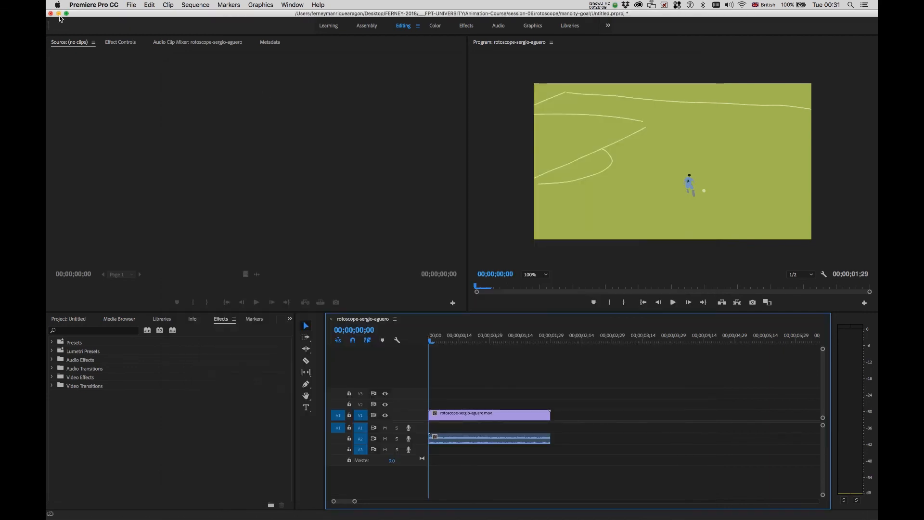
# Open rotoscope-sergio-aguero-final.mp4 from the Desktop's rotoscope-tut folder in Finder.
pyautogui.click(58, 13)
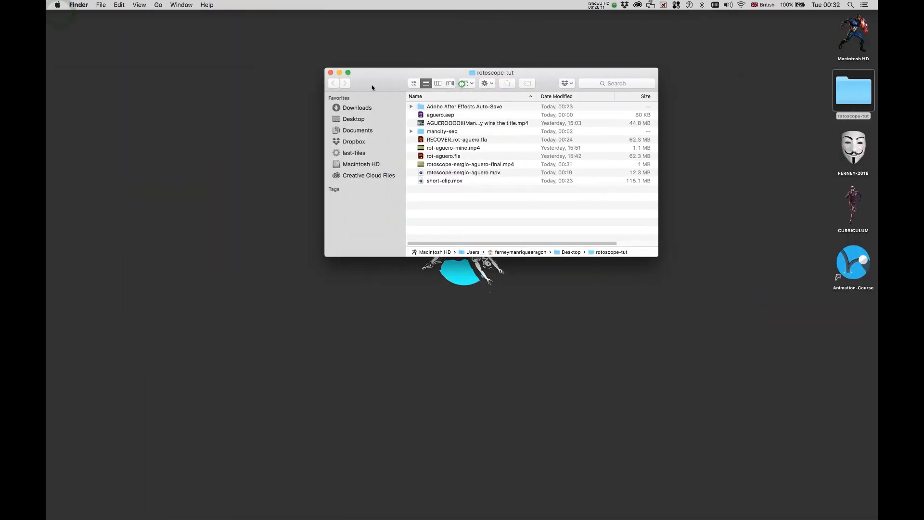
pyautogui.moveTo(372, 88); pyautogui.dragTo(288, 89)
pyautogui.click(265, 121)
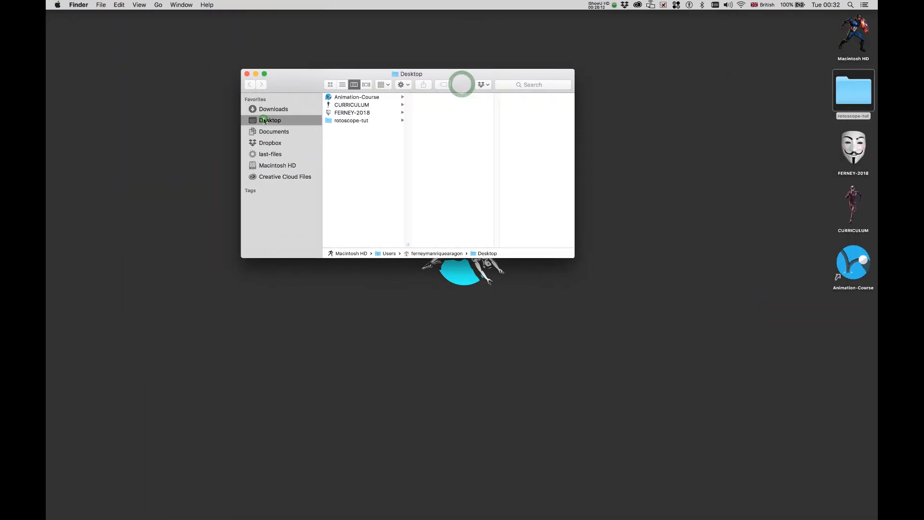
pyautogui.click(347, 120)
pyautogui.moveTo(491, 89); pyautogui.dragTo(464, 78)
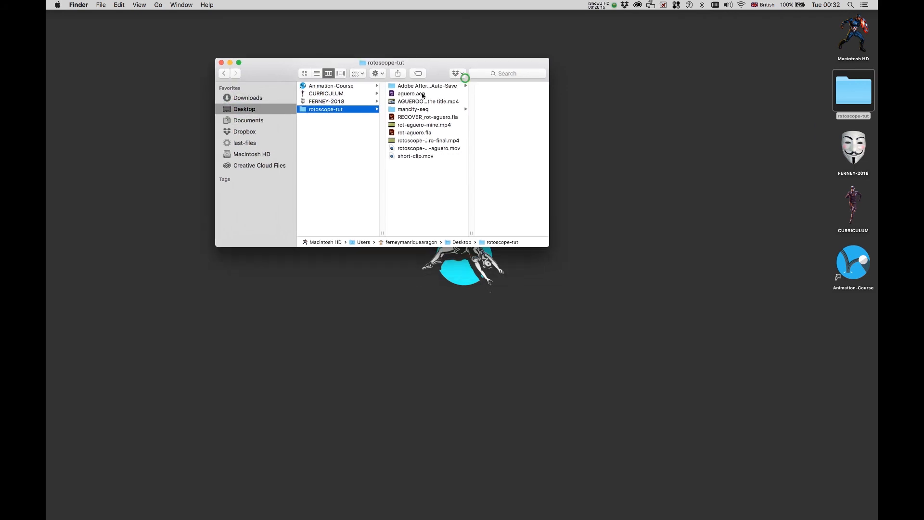
pyautogui.moveTo(471, 233); pyautogui.dragTo(522, 233)
pyautogui.doubleClick(433, 140)
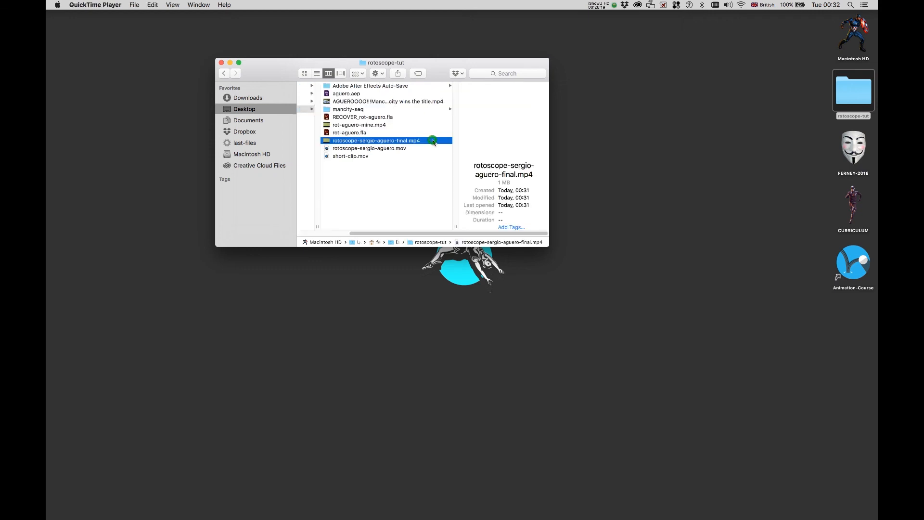